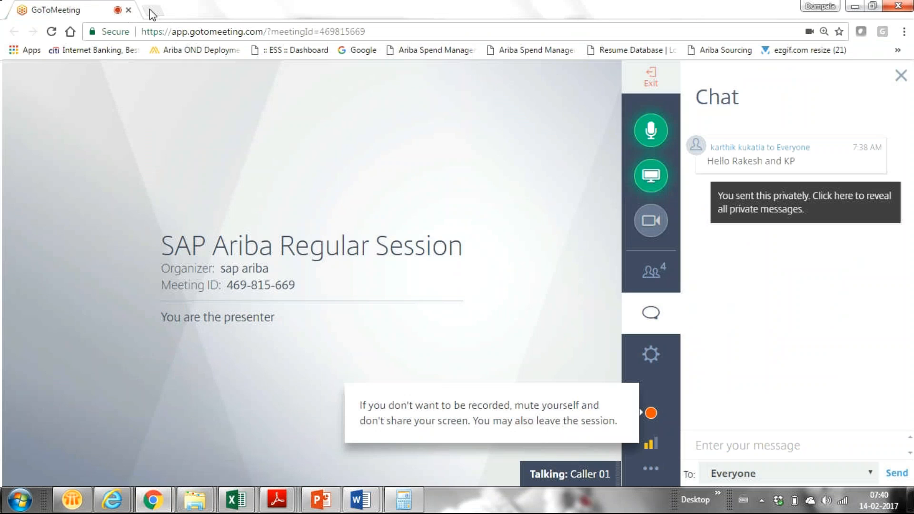
- Open a blank new Chrome tab showing the Google start page beside the GoToMeeting session
left_click(154, 11)
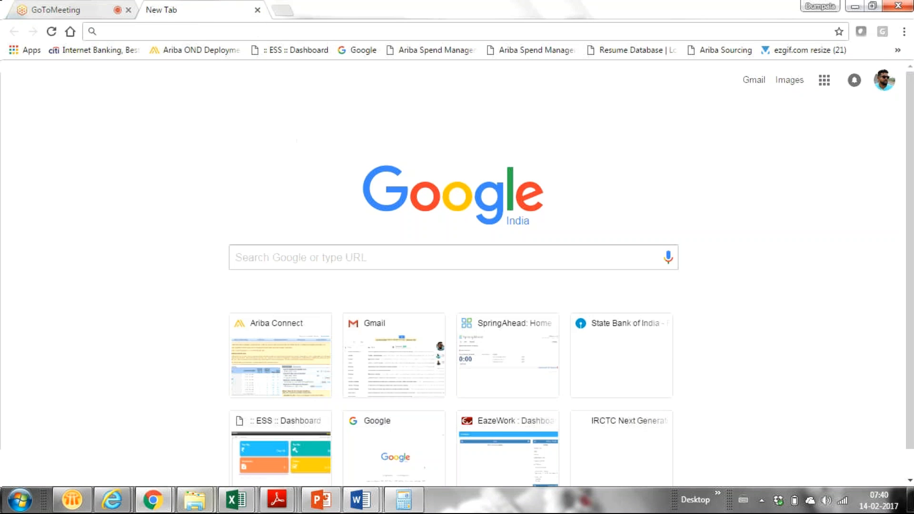
mouse_move(153, 500)
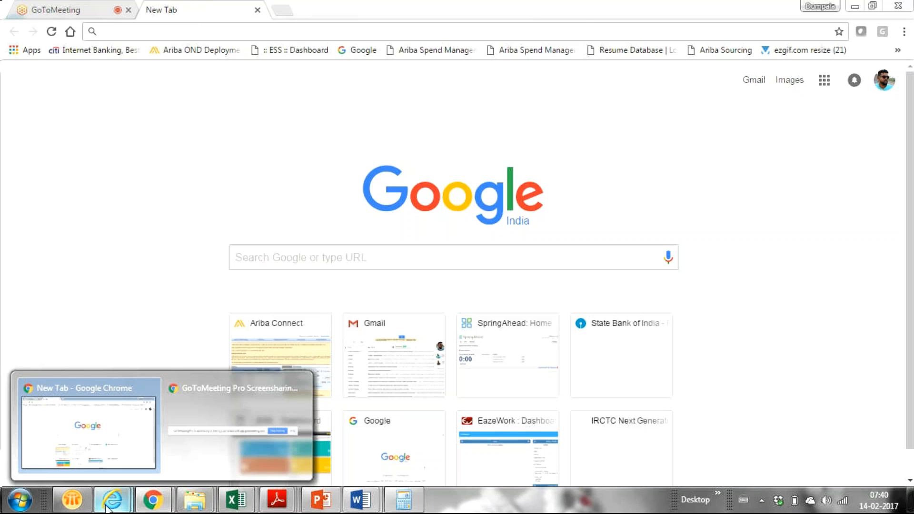
- In the Ariba IE window, replace the old tab with one loading the Ariba Partner Demo favorite
mouse_move(109, 503)
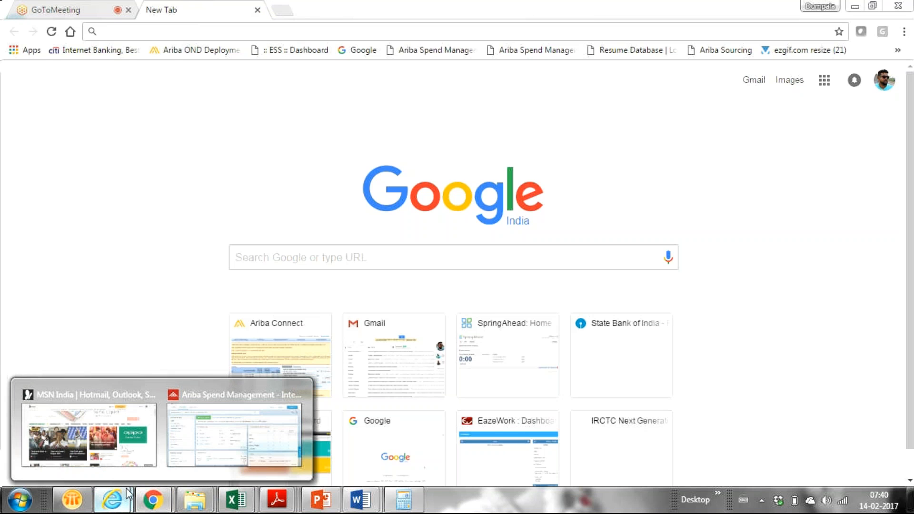
left_click(238, 438)
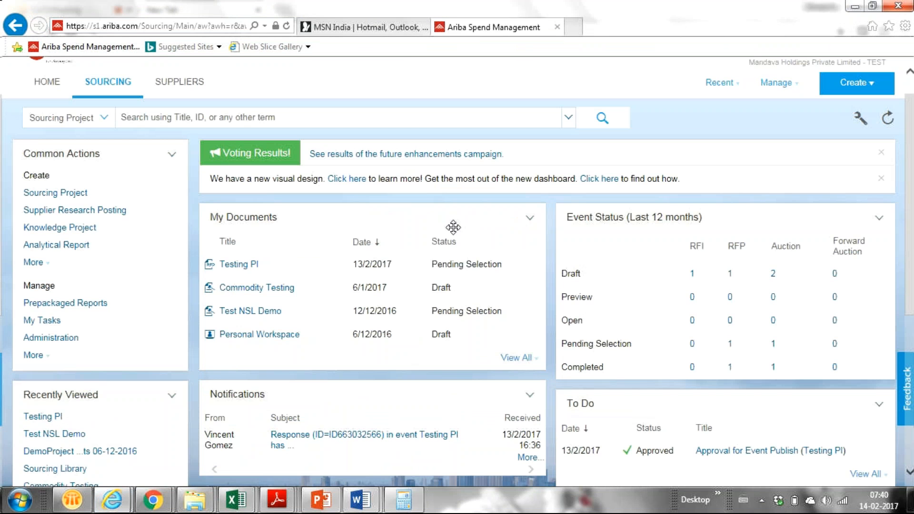
left_click(573, 30)
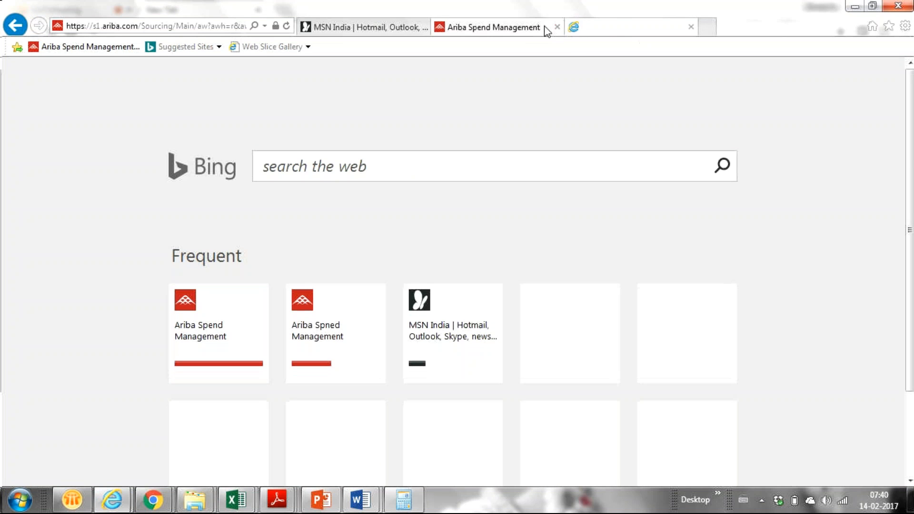
left_click(556, 28)
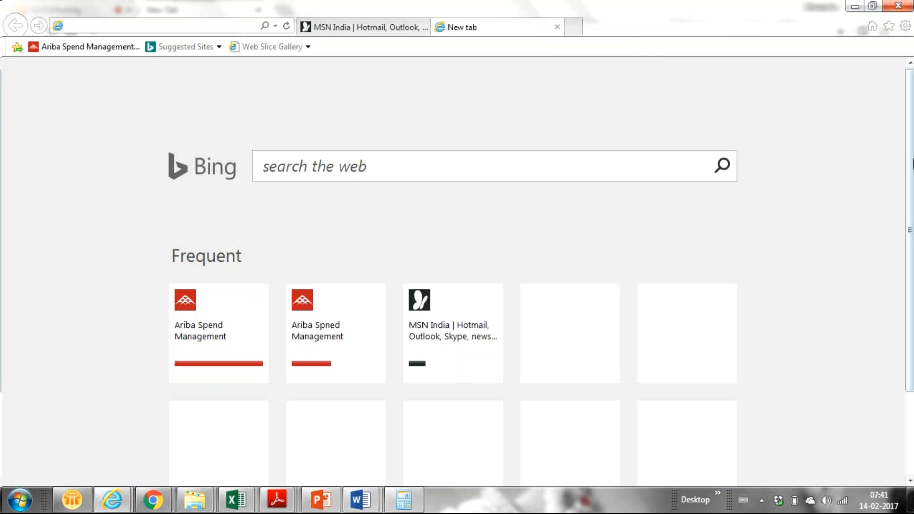
left_click(888, 26)
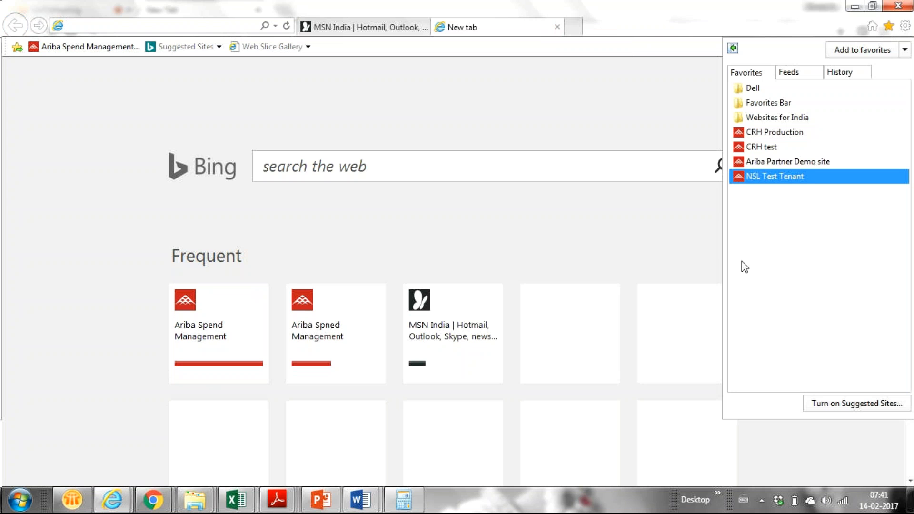
left_click(805, 164)
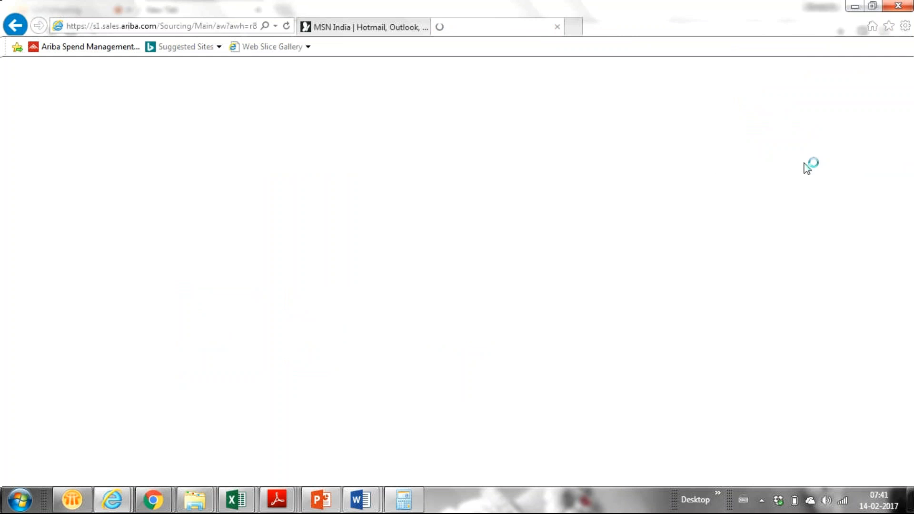
- Continue past the certificate warning, submit the HTTPS sign-in, and return to Chrome
left_click(148, 248)
left_click(20, 288)
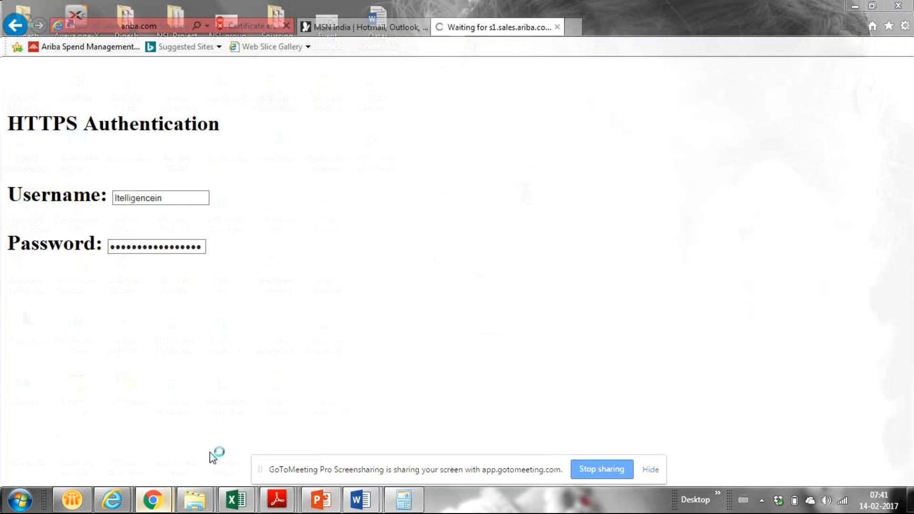
mouse_move(153, 500)
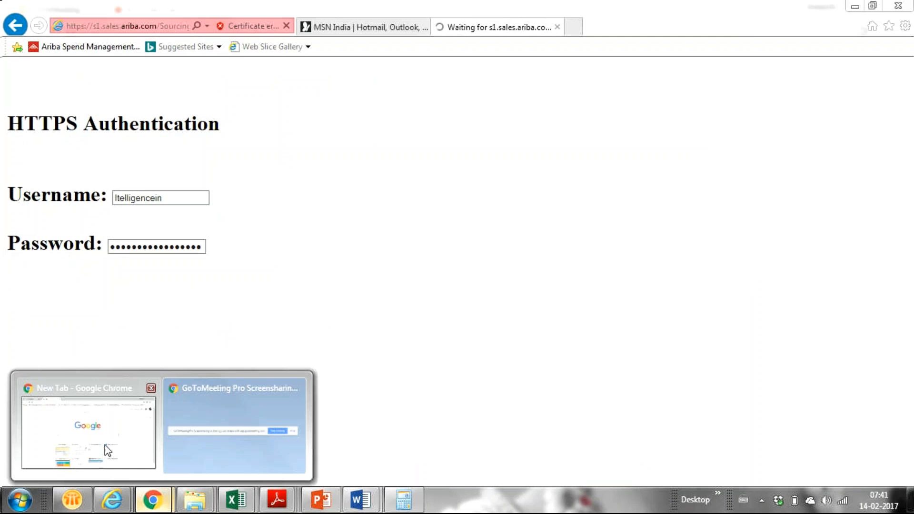
left_click(108, 450)
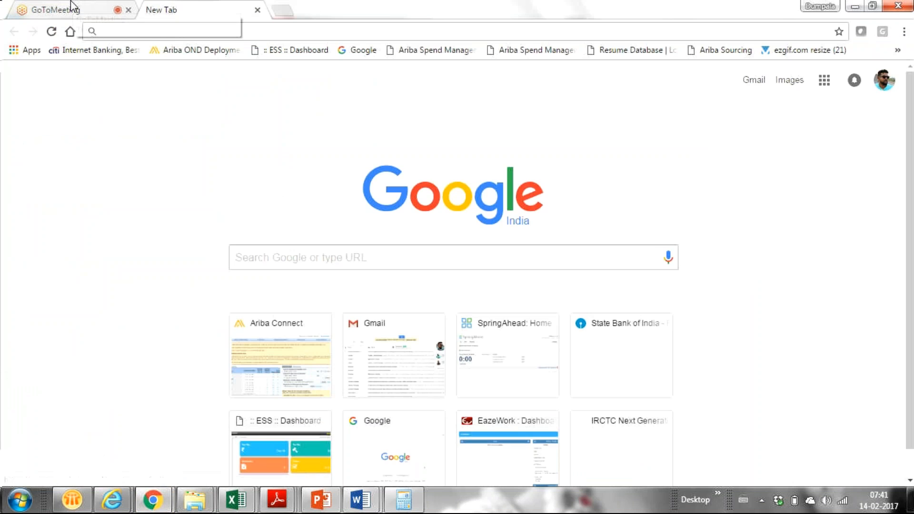
- In GoToMeeting, keep chat addressed to Everyone, show the attendee list, then return to Ariba
left_click(71, 7)
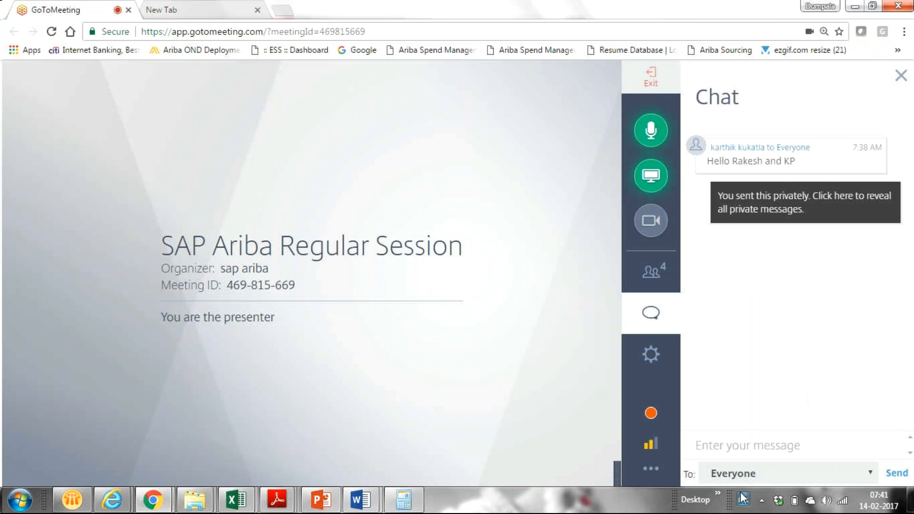
left_click(736, 475)
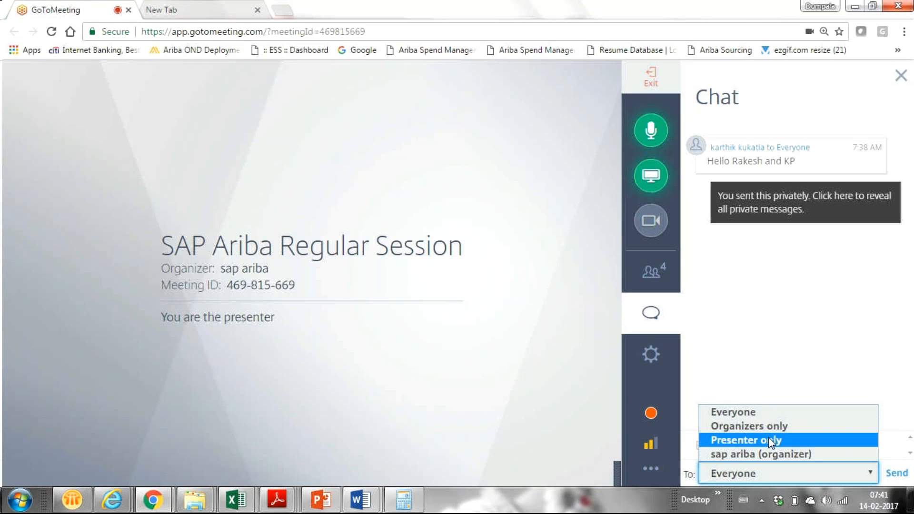
left_click(789, 287)
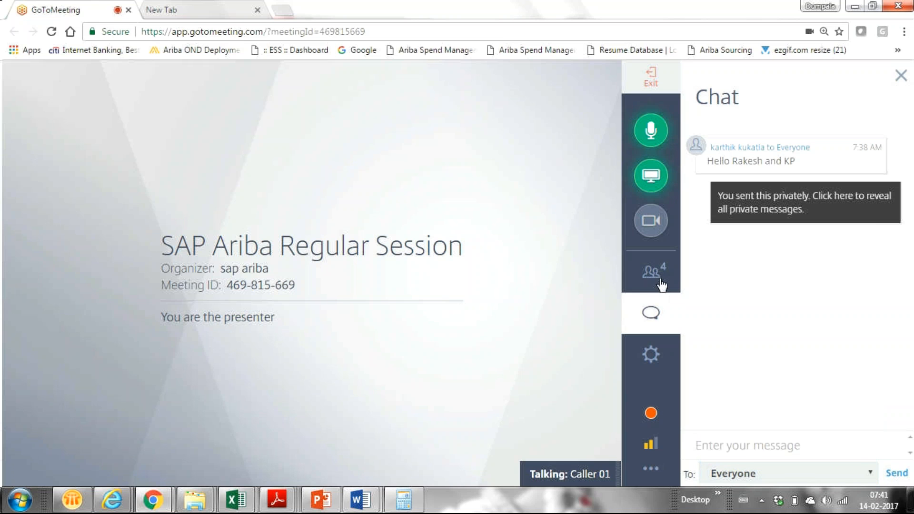
left_click(661, 284)
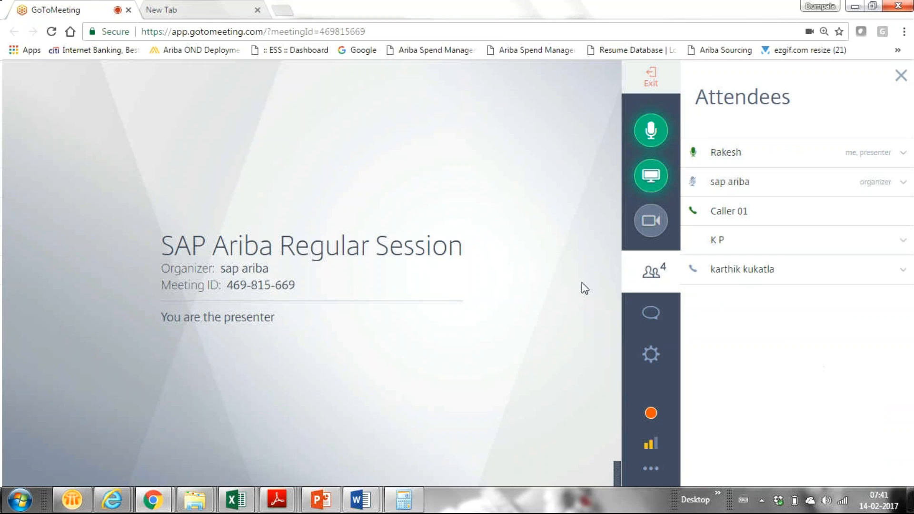
key("alt+Tab")
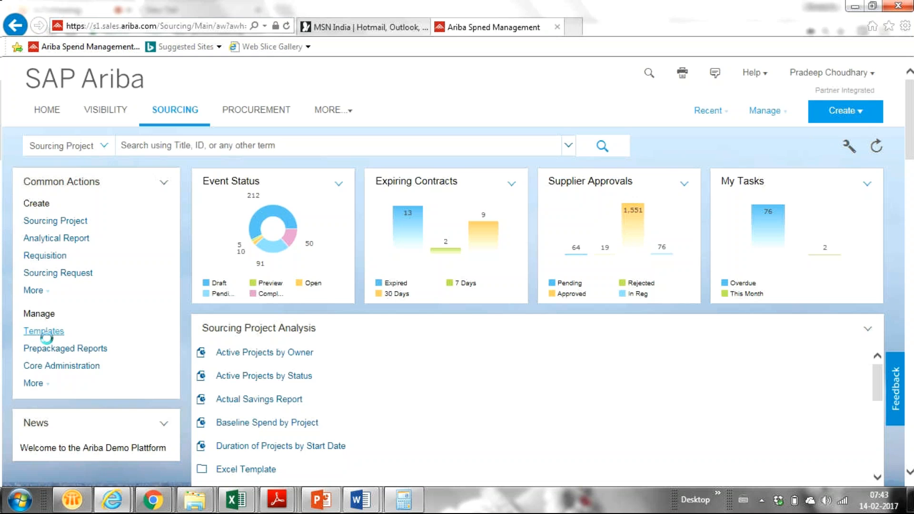
- Open the sourcing templates from the Ariba Sourcing dashboard
left_click(77, 351)
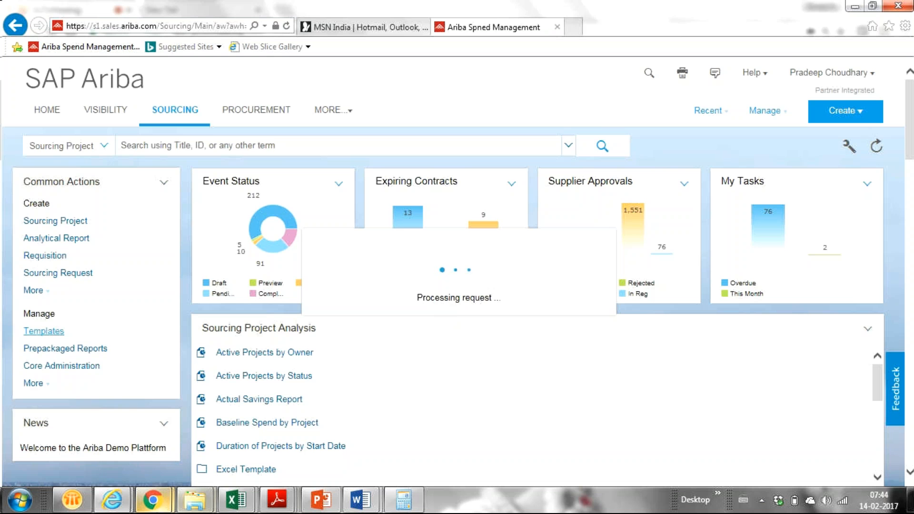
- Glance at the GoToMeeting window, then go back to the Ariba sourcing page
mouse_move(159, 505)
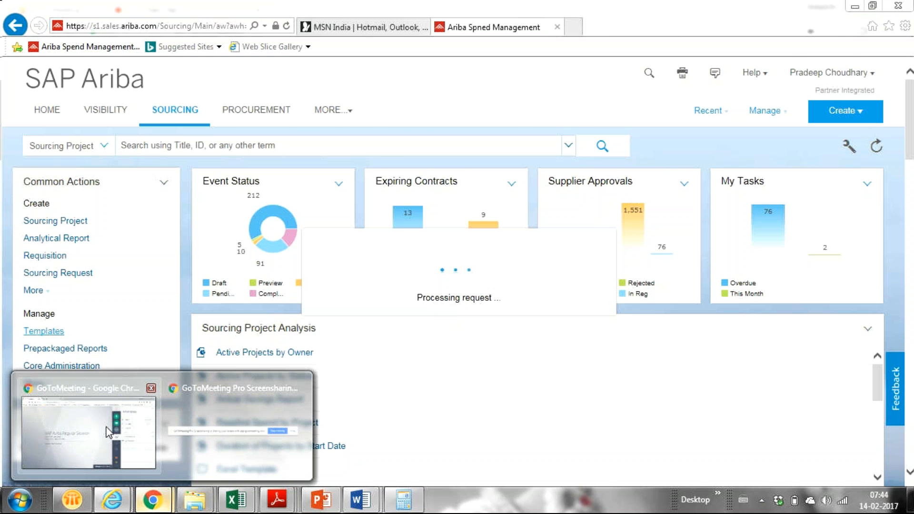
left_click(66, 423)
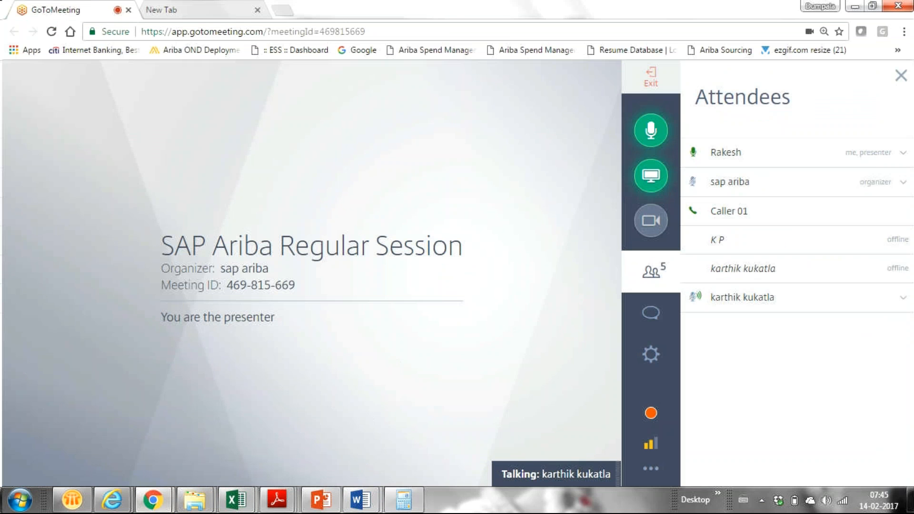
left_click(153, 499)
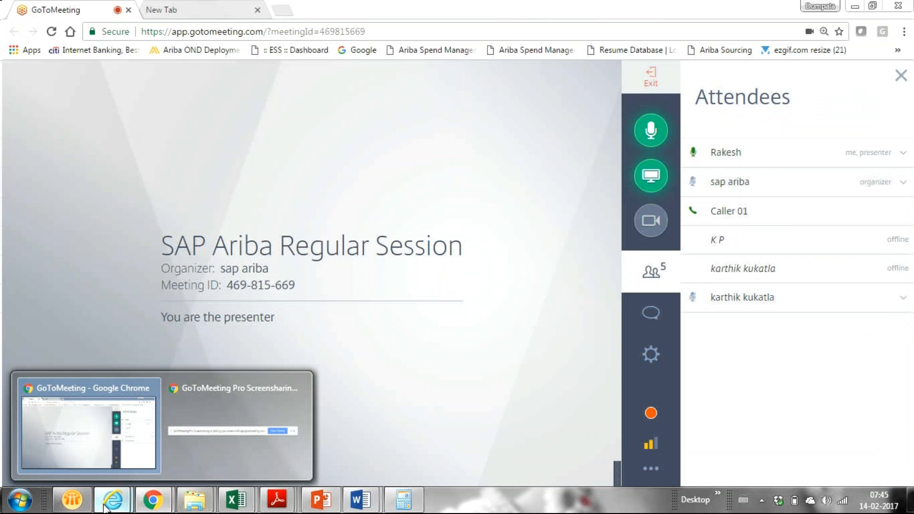
mouse_move(105, 508)
left_click(234, 430)
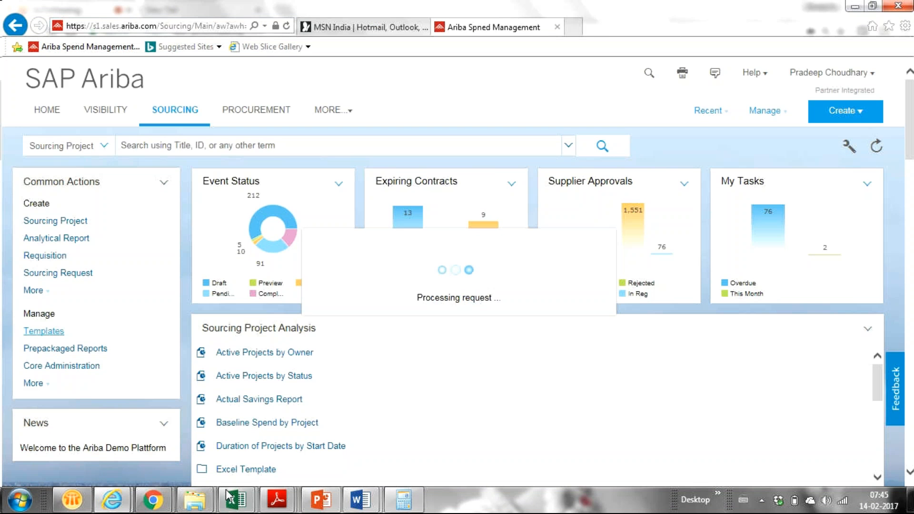
- Bring the SAP Ariba Regular Session meeting window with its attendee list to the front
mouse_move(145, 508)
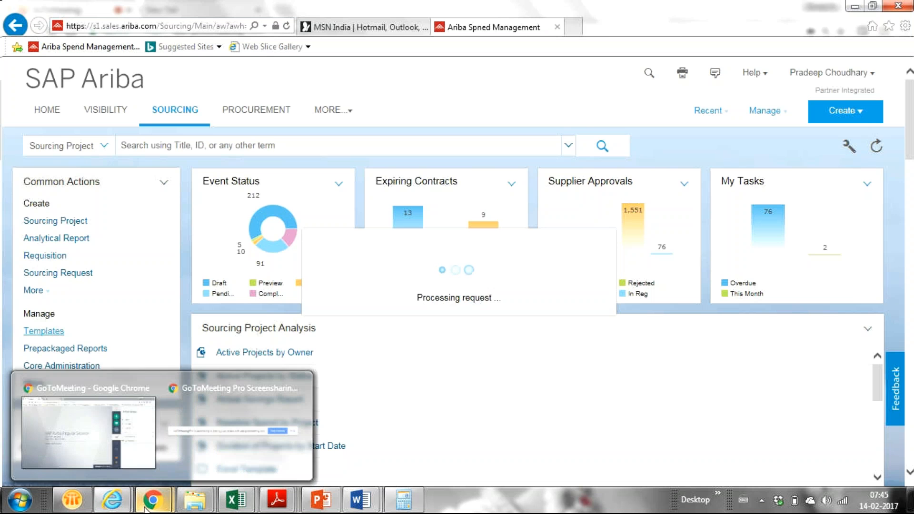
left_click(59, 440)
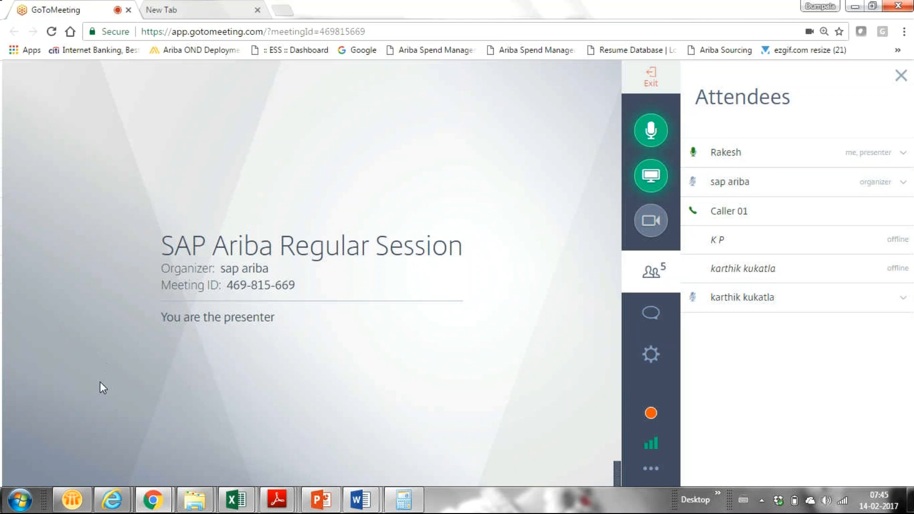
mouse_move(112, 508)
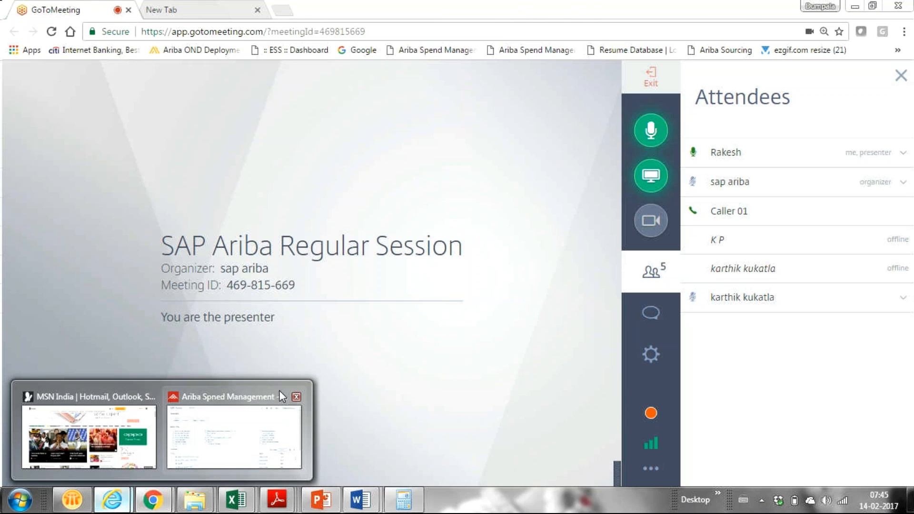
mouse_move(197, 434)
- Back on the Ariba Templates page, scroll down to Maintenance Documents and Building Maintenance Template
left_click(195, 425)
scroll(912, 292, "down", 1)
left_click_drag(911, 288, 875, 422)
left_click(878, 390)
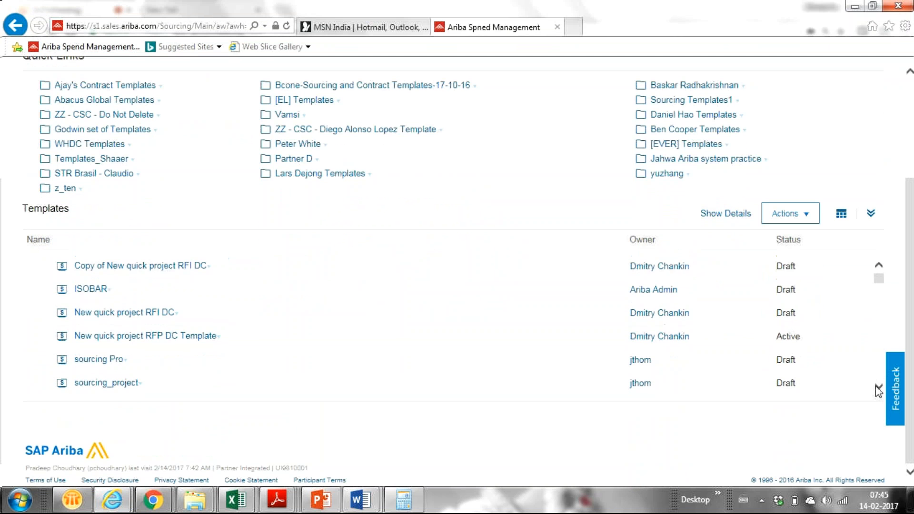
left_click(878, 391)
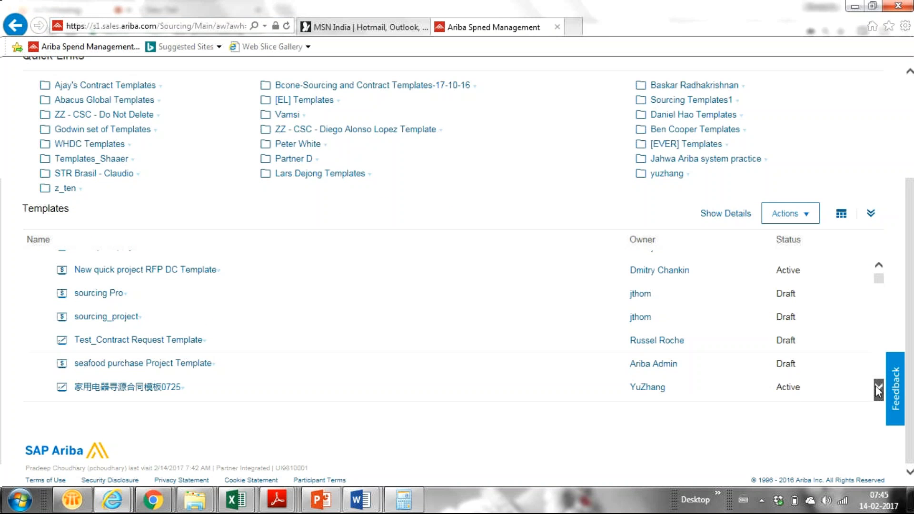
left_click(878, 390)
left_click(878, 390)
left_click(878, 390)
left_click(878, 390)
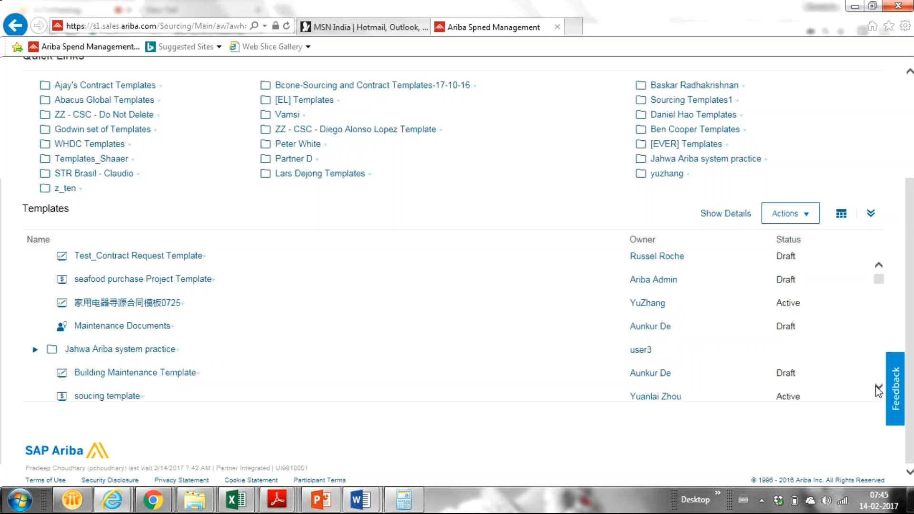
left_click(878, 390)
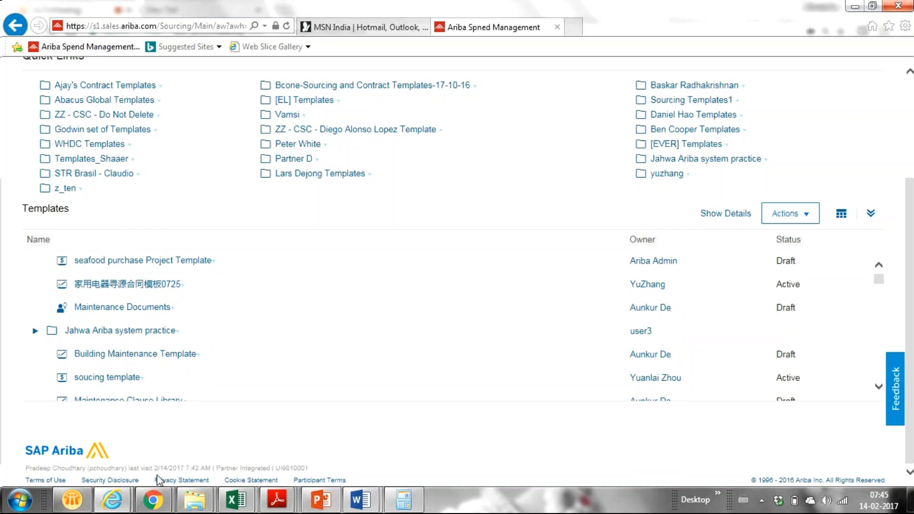
scroll(909, 273, "up", 2)
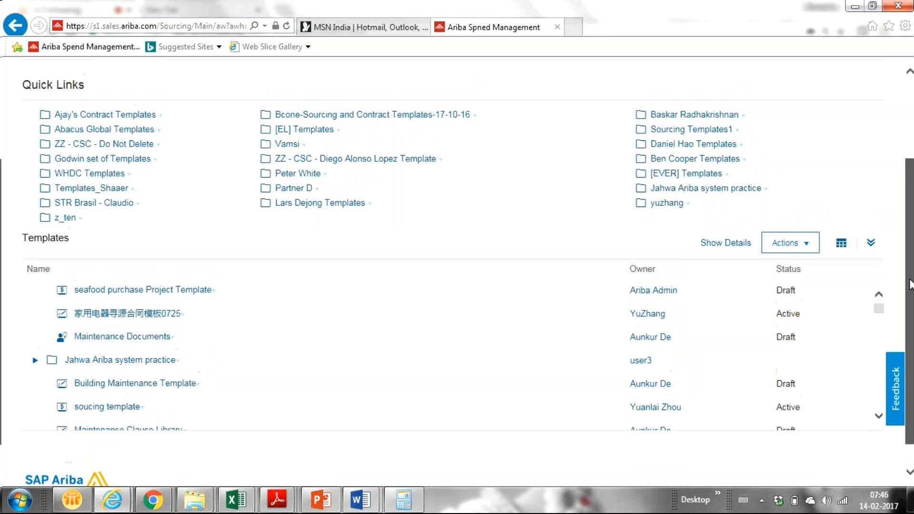
scroll(909, 281, "up", 1)
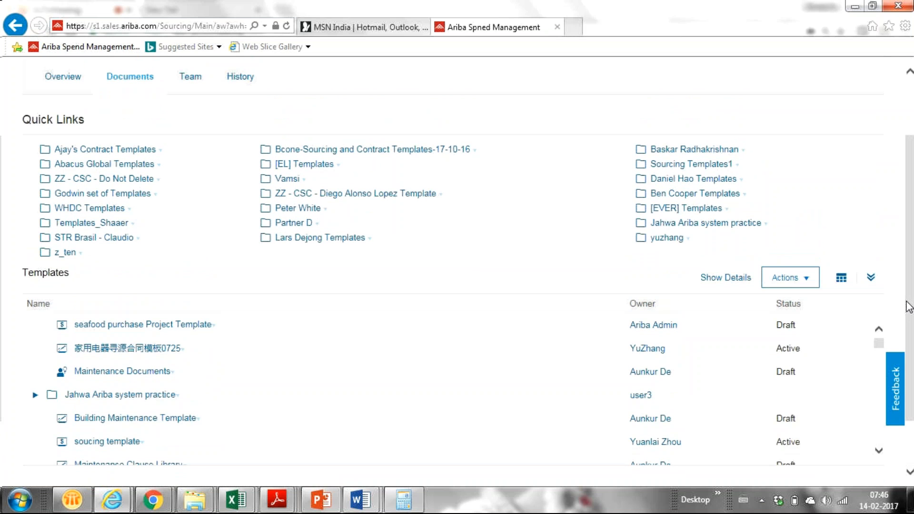
scroll(910, 303, "down", 1)
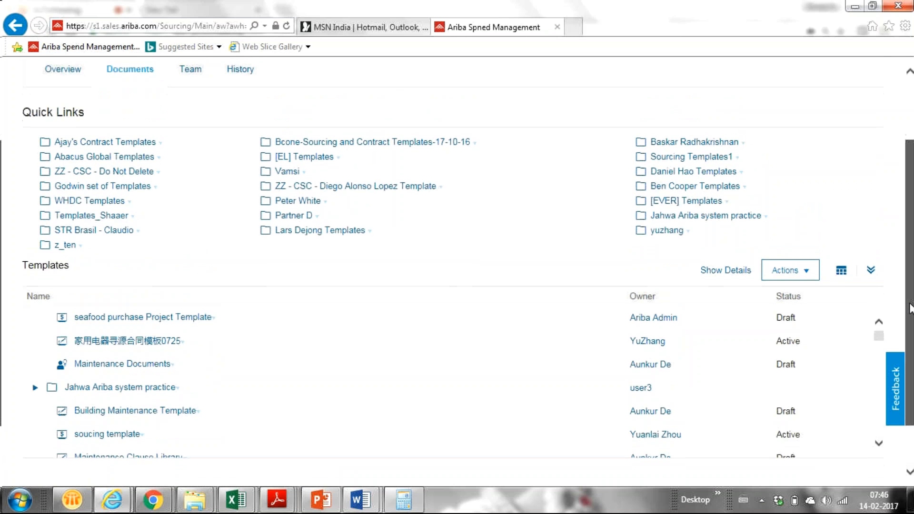
mouse_move(907, 321)
left_mouse_down()
mouse_move(908, 310)
mouse_move(897, 333)
left_mouse_up()
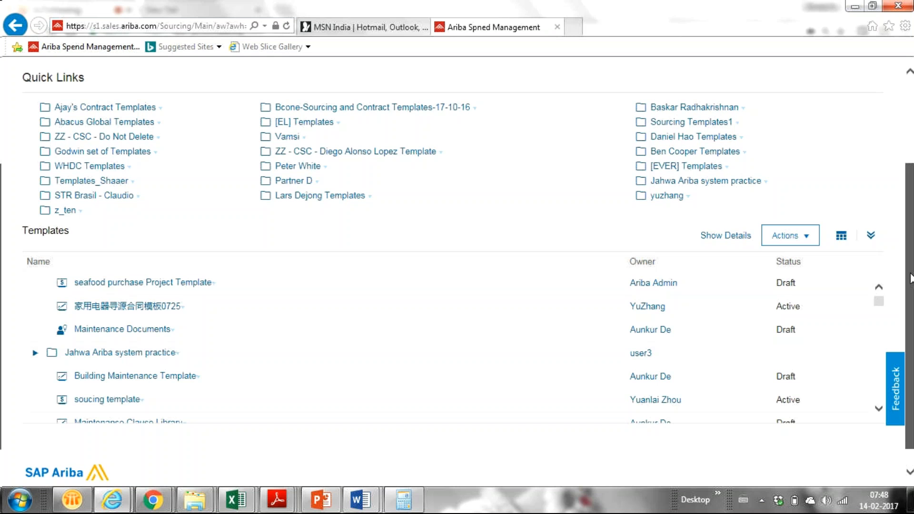
left_click_drag(910, 278, 911, 171)
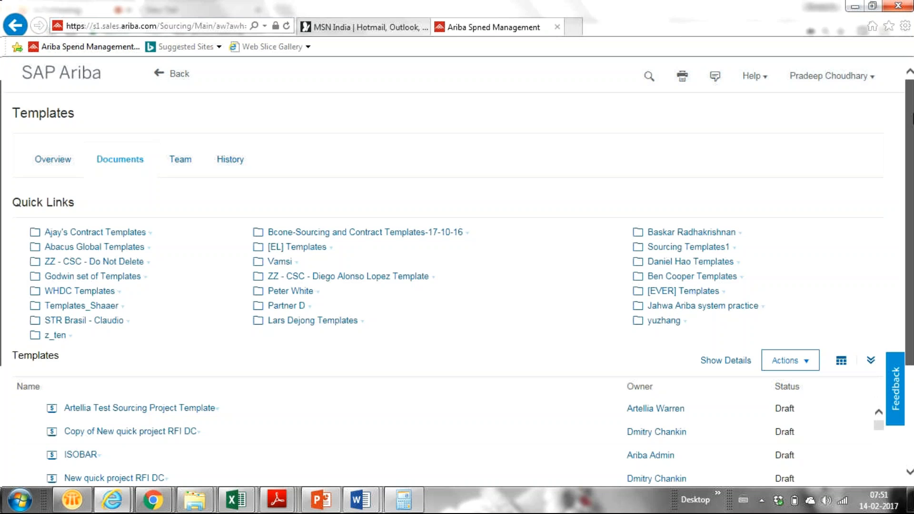
- Scroll the Templates list to the Copy of New quick project RFI DC, ISOBAR and New quick project RFI DC drafts
scroll(457, 286, "down", 1)
scroll(907, 192, "down", 3)
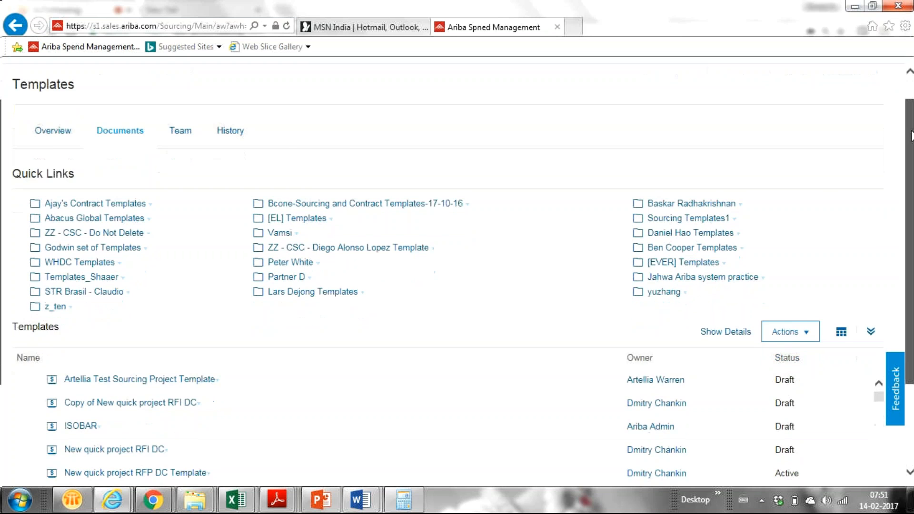
left_click_drag(907, 193, 880, 120)
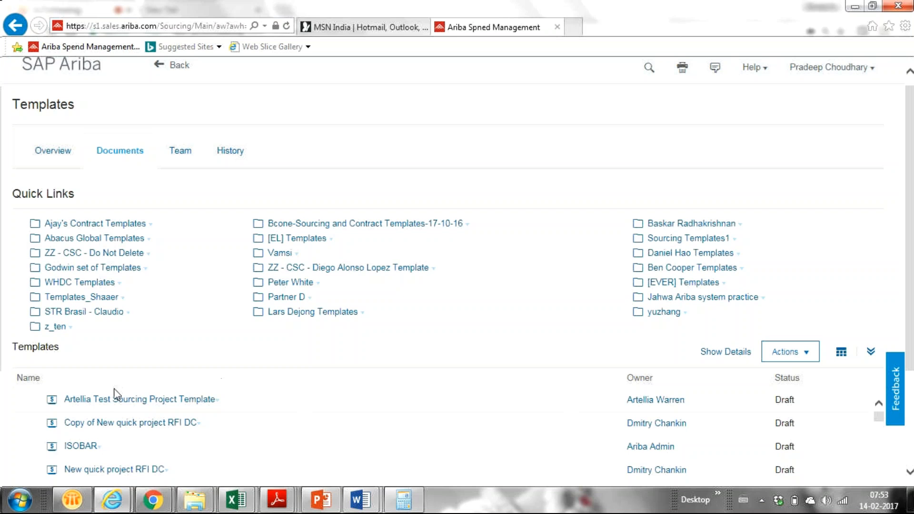
mouse_move(167, 498)
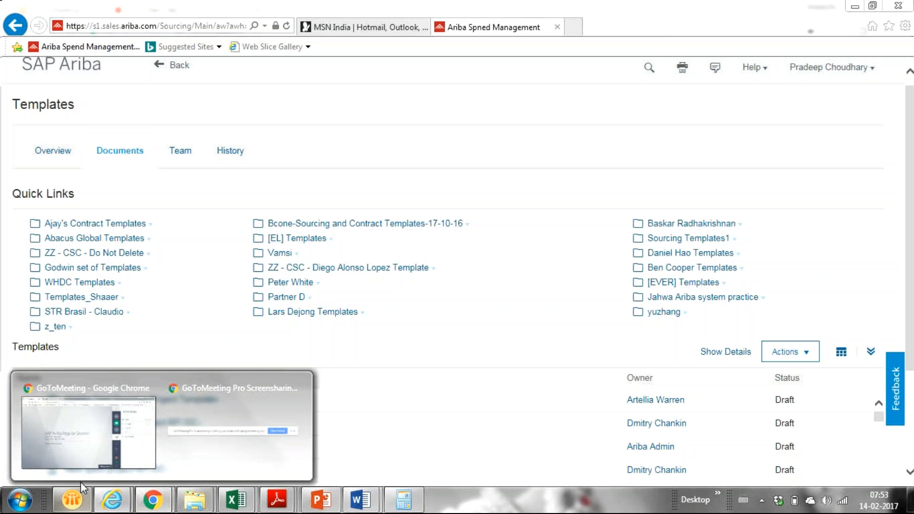
left_click(67, 461)
mouse_move(112, 499)
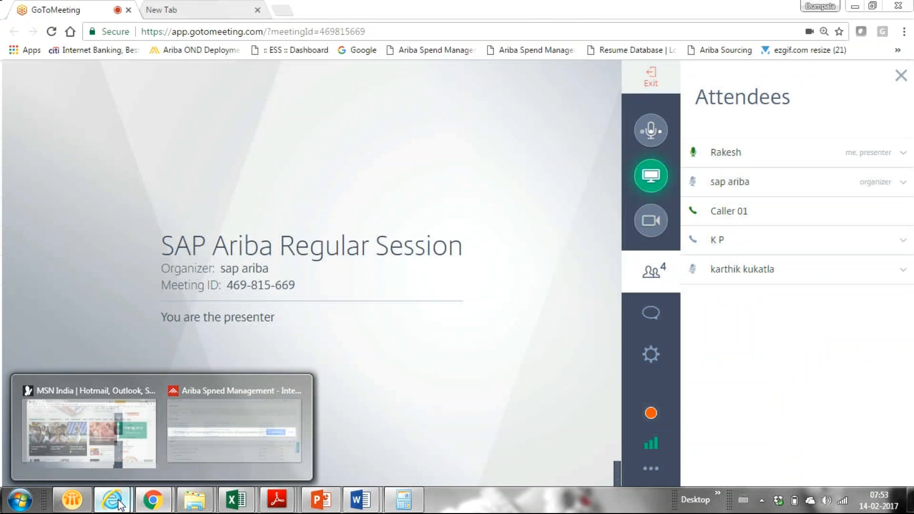
left_click(227, 432)
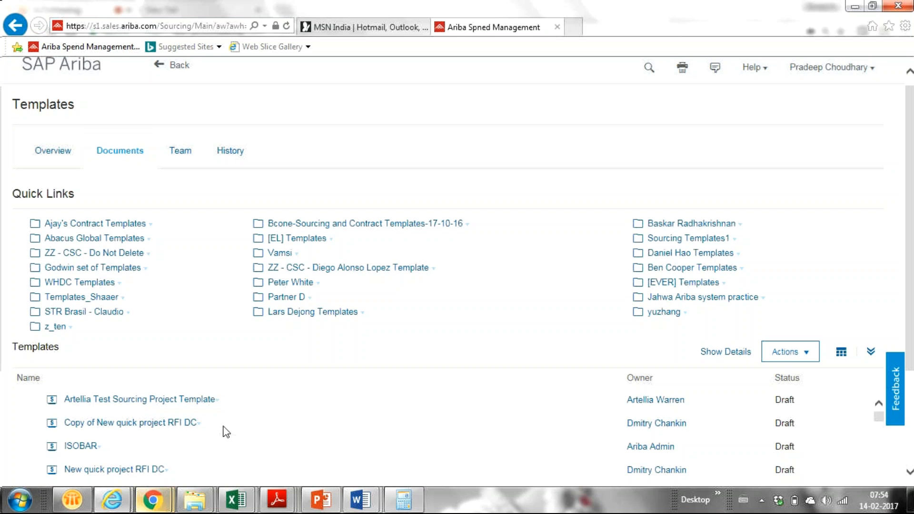
mouse_move(112, 500)
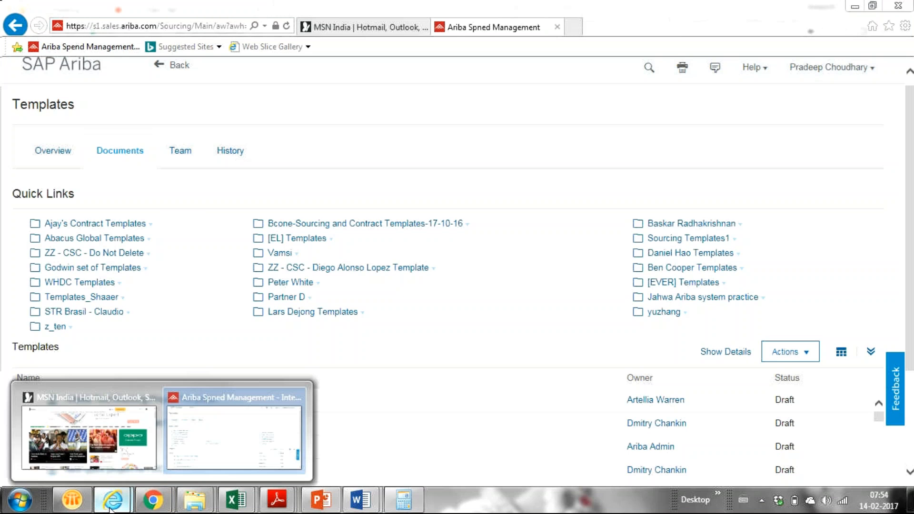
mouse_move(152, 500)
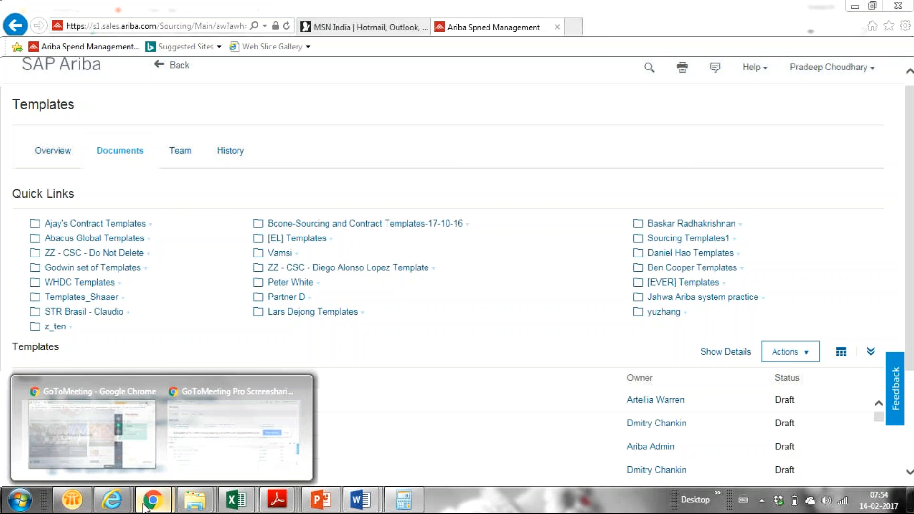
- Switch to the GoToMeeting window showing the four-person attendee list
left_click(77, 433)
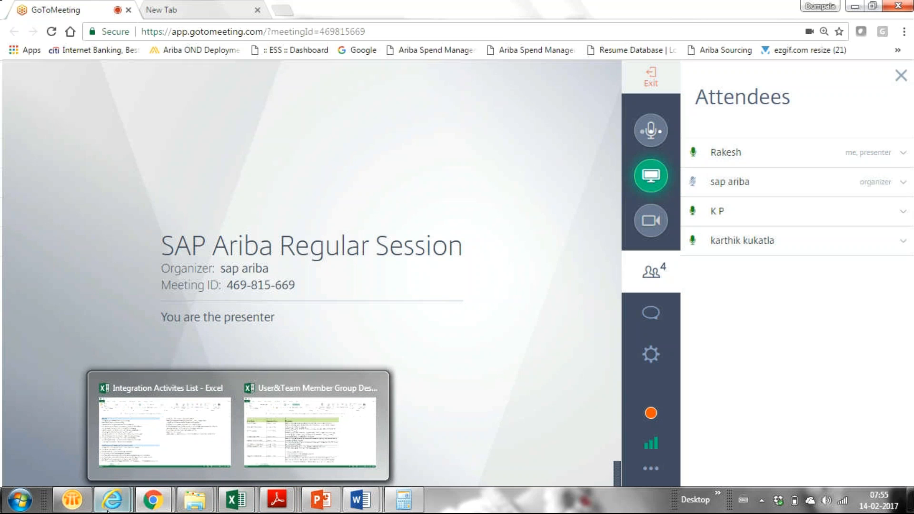
mouse_move(162, 495)
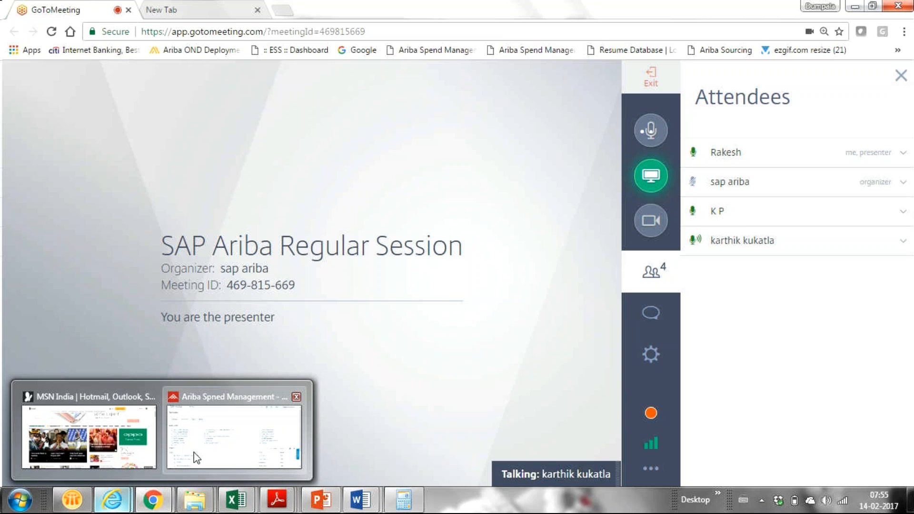
- Bring the Internet Explorer window with the Ariba Templates page in front of the meeting
left_click(195, 462)
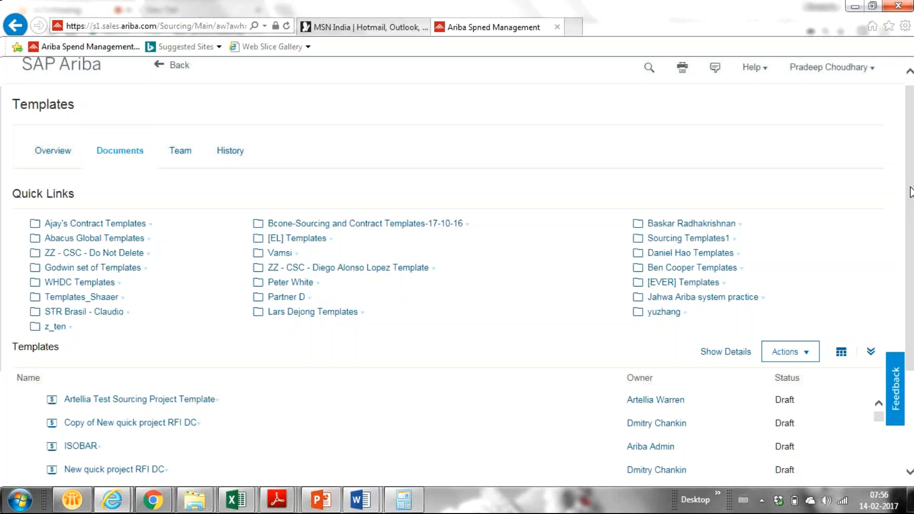
- Choose Create > Template from the Templates list's Actions menu
left_click_drag(910, 192, 911, 282)
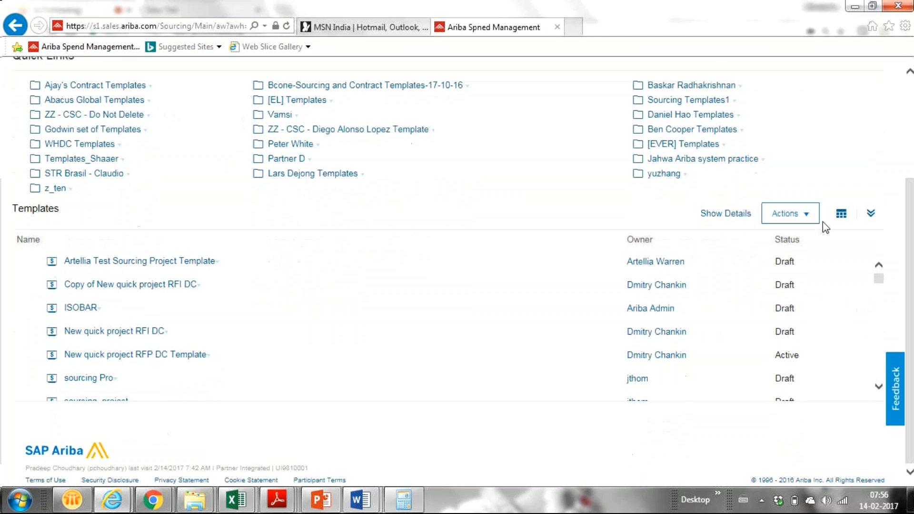
left_click(802, 219)
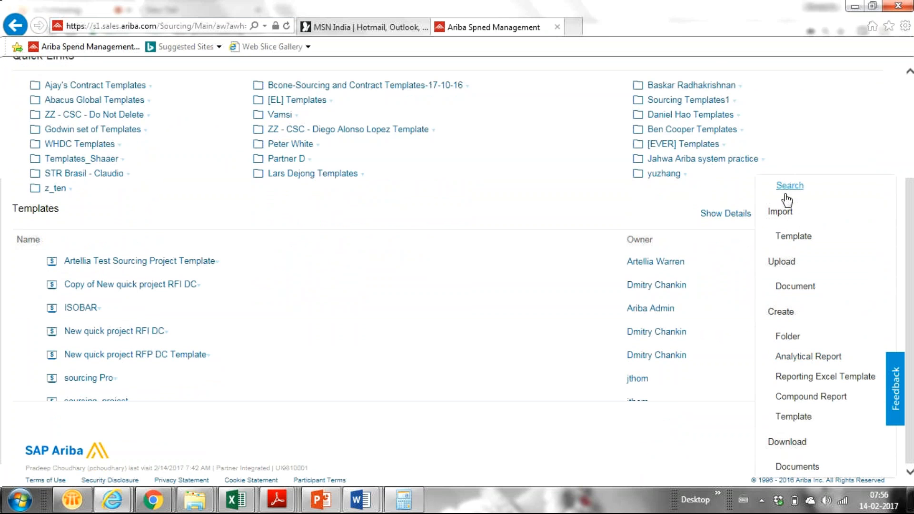
left_click(907, 268)
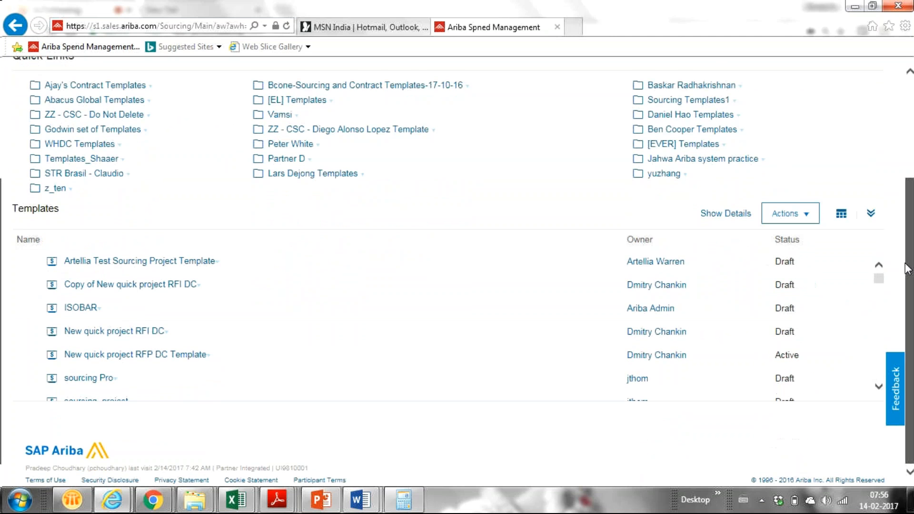
left_click(798, 213)
left_click(904, 240)
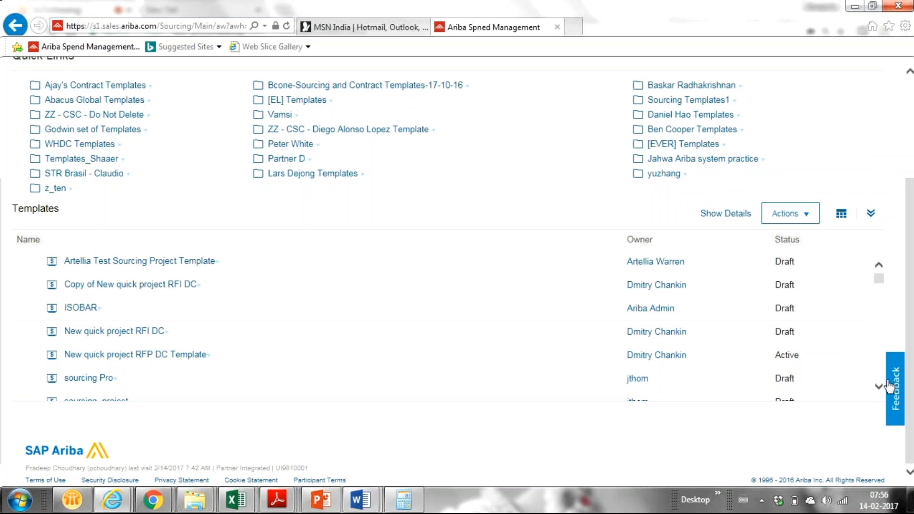
left_click(807, 222)
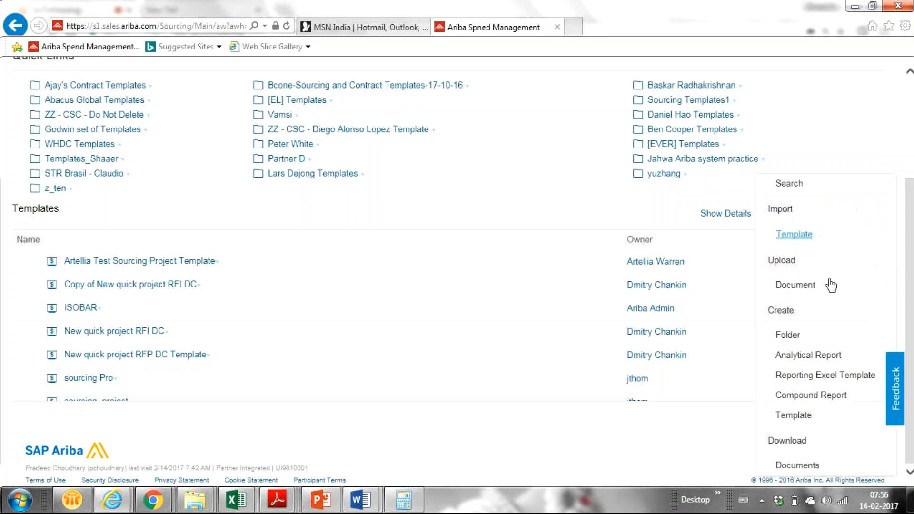
left_click(793, 415)
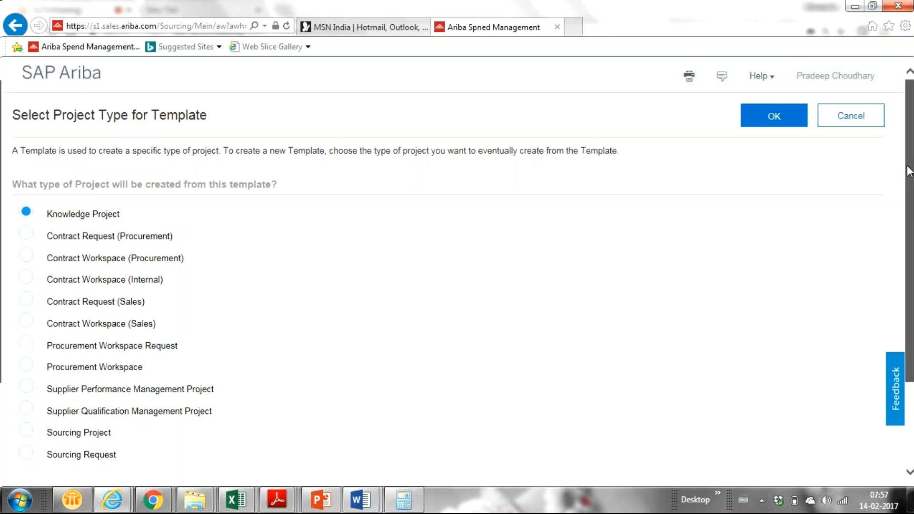
- Cancel the Select Project Type for Template page to return to the Templates documents list
scroll(903, 179, "down", 1)
scroll(904, 178, "down", 2)
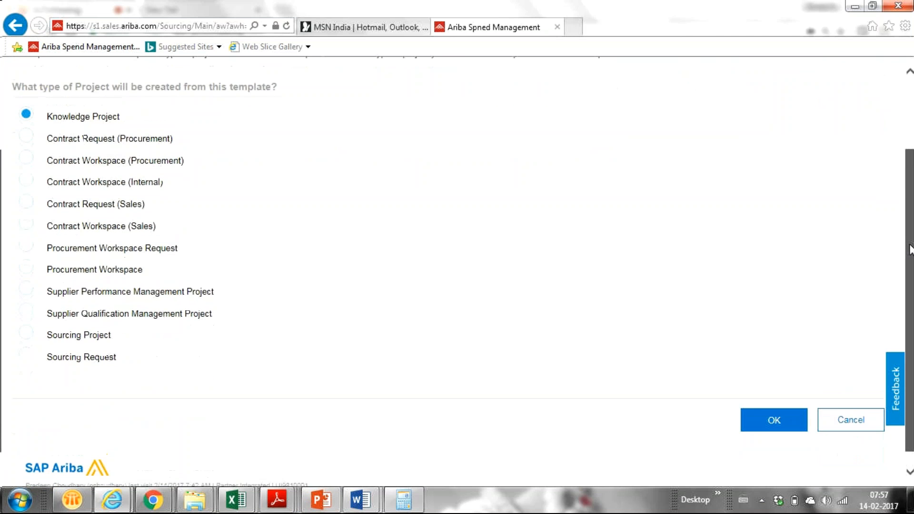
scroll(903, 179, "up", 3)
left_click(855, 118)
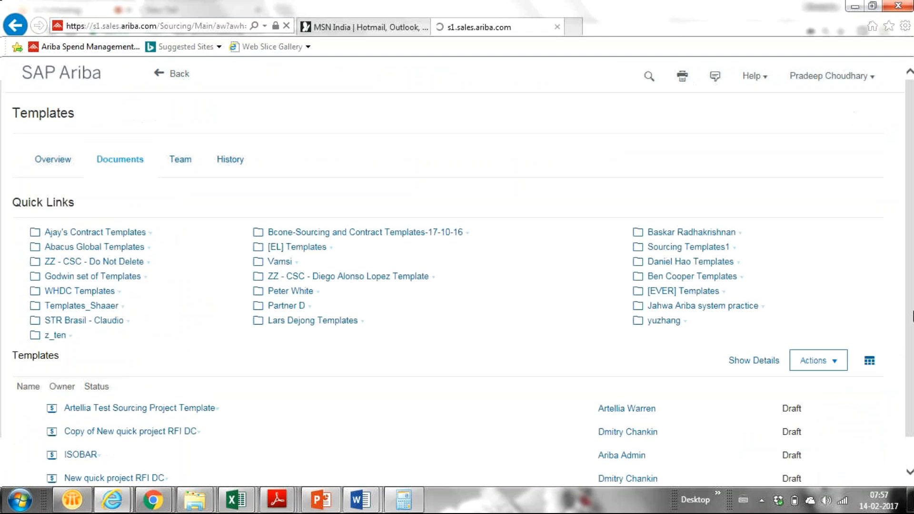
left_click_drag(904, 236, 881, 288)
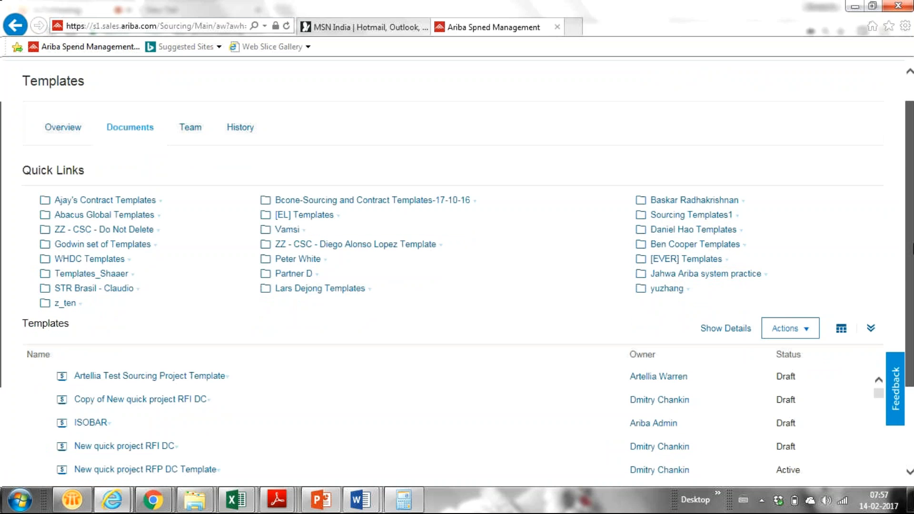
left_click_drag(913, 249, 913, 325)
left_click(790, 214)
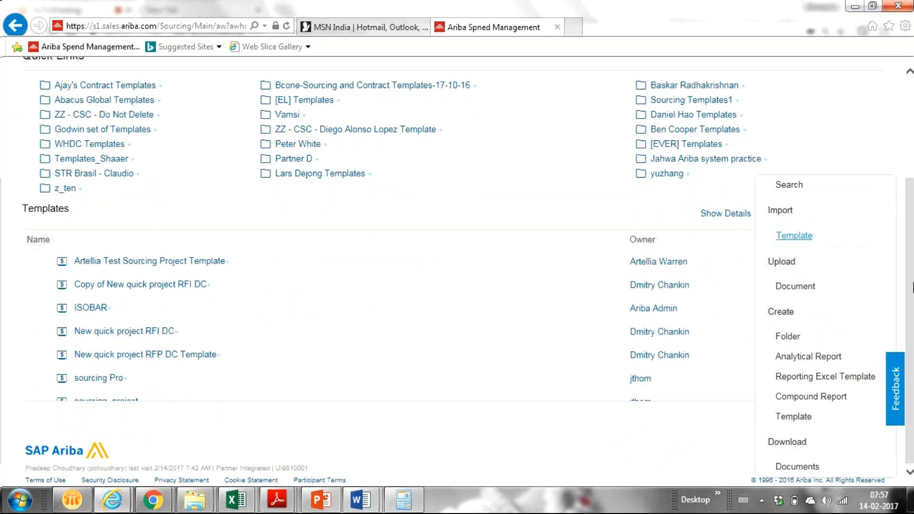
left_click(913, 307)
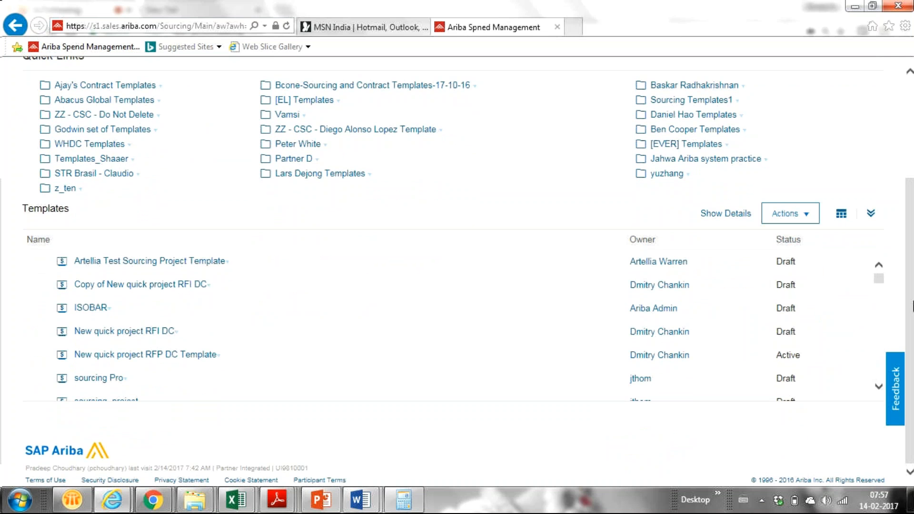
left_click(785, 214)
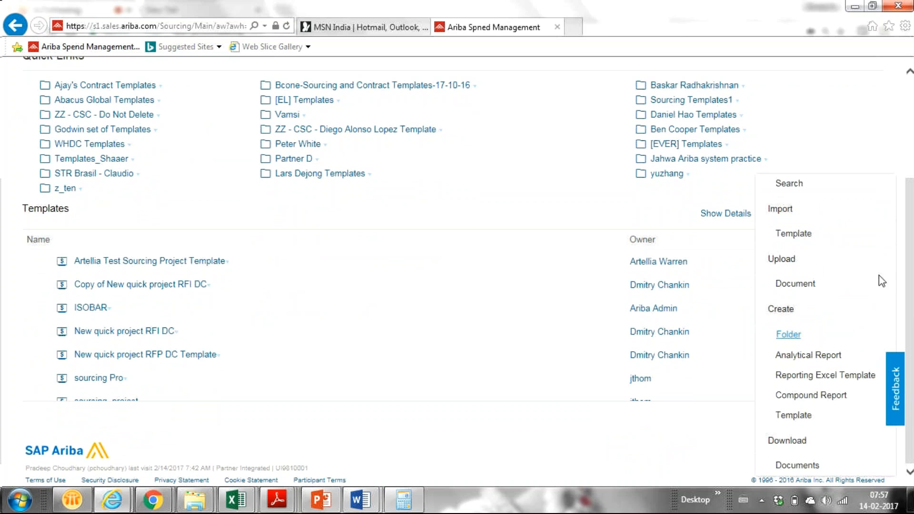
left_click(847, 128)
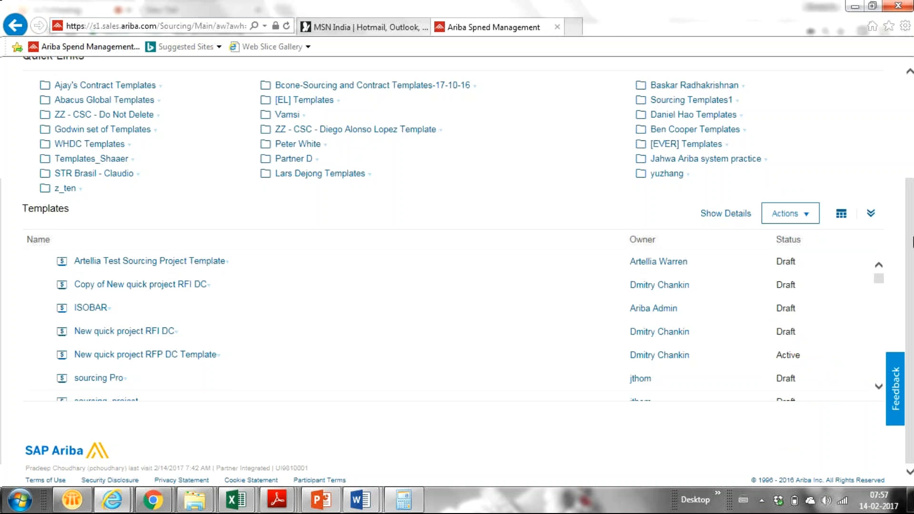
scroll(909, 266, "up", 3)
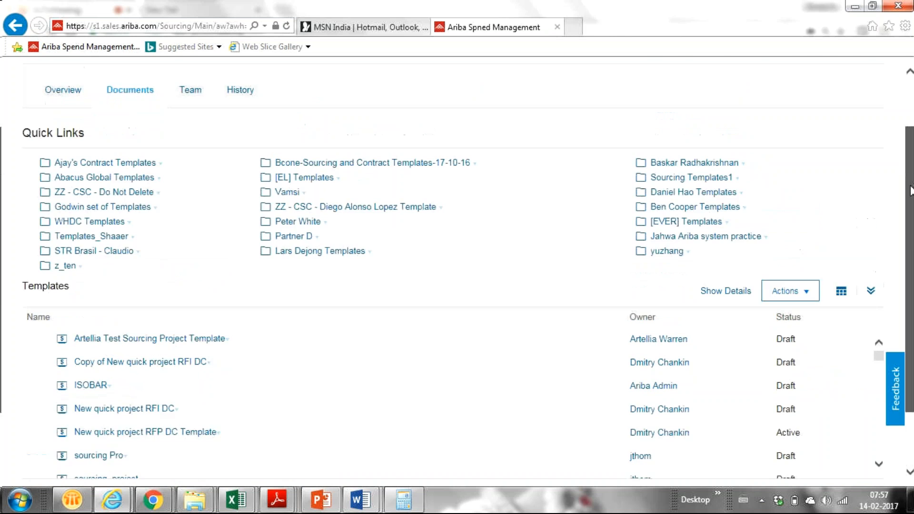
scroll(2, 257, "down", 1)
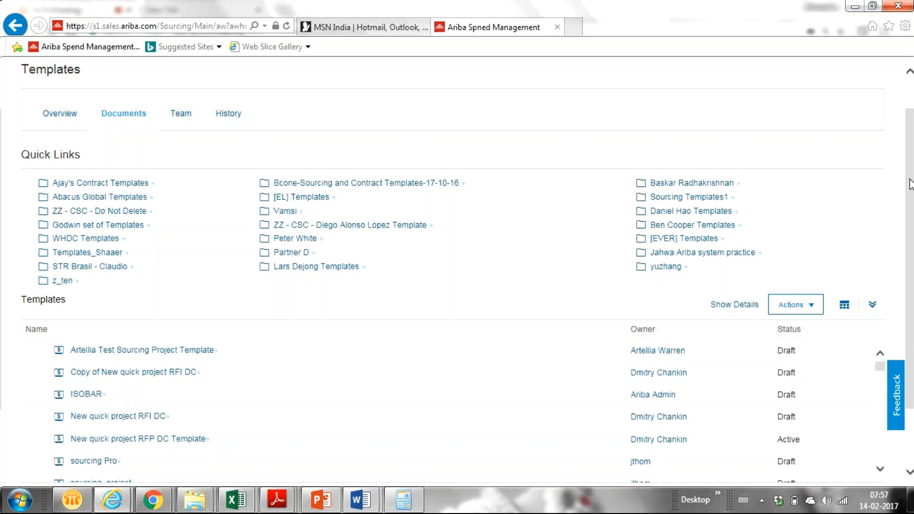
left_click_drag(909, 185, 902, 215)
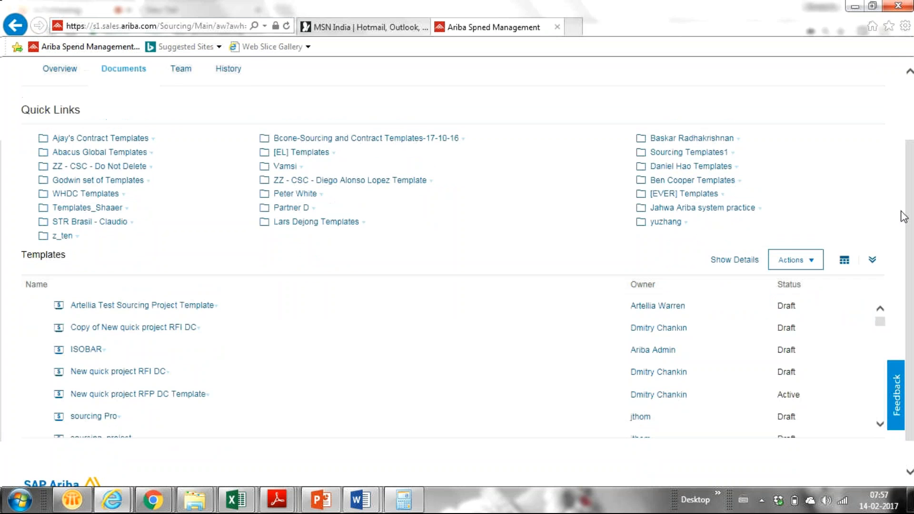
scroll(902, 216, "up", 1)
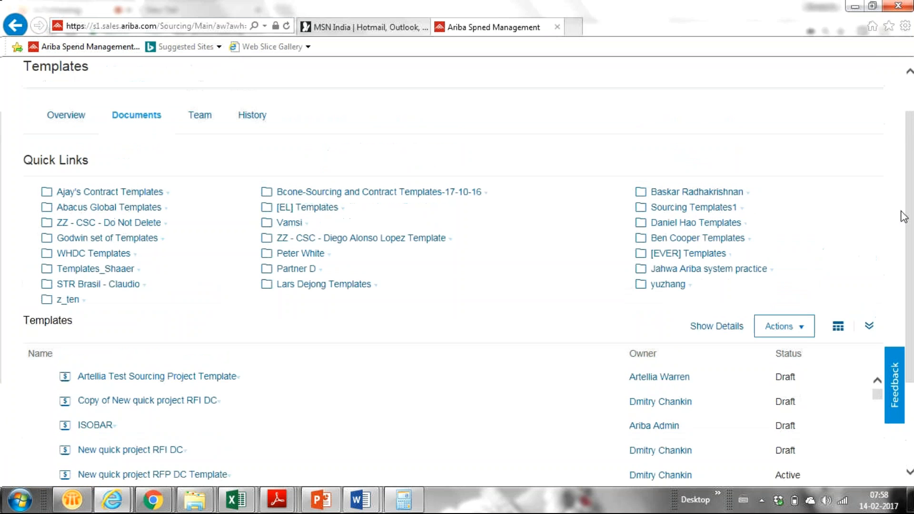
scroll(903, 216, "down", 1)
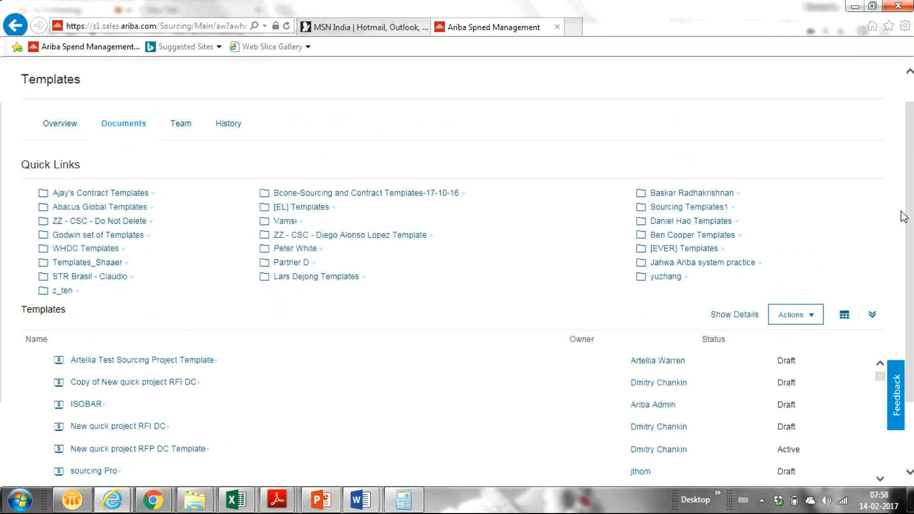
scroll(903, 217, "up", 1)
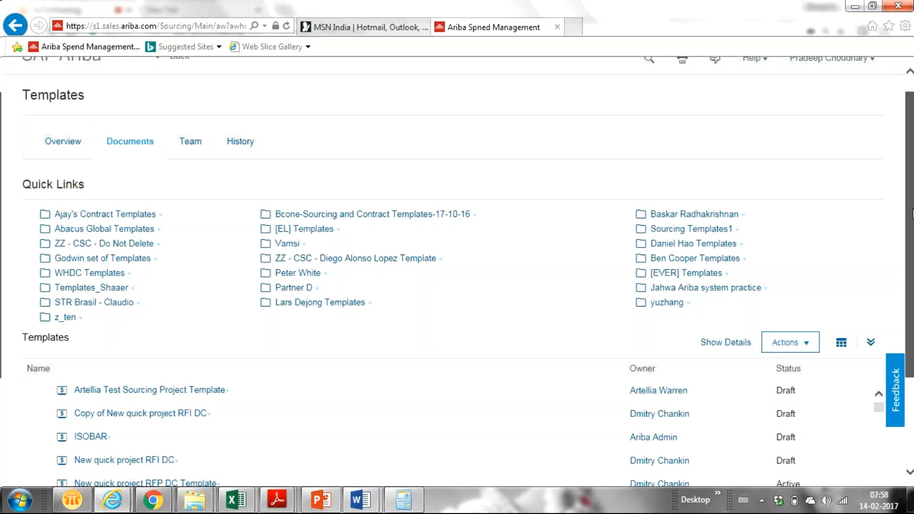
scroll(908, 214, "up", 1)
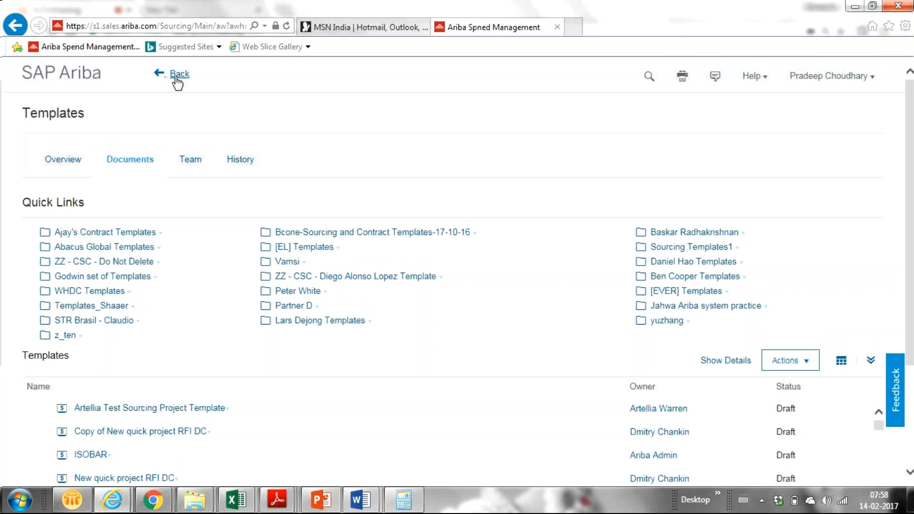
- Return to the Sourcing dashboard and choose Common Actions > Create > Sourcing Project
left_click(175, 78)
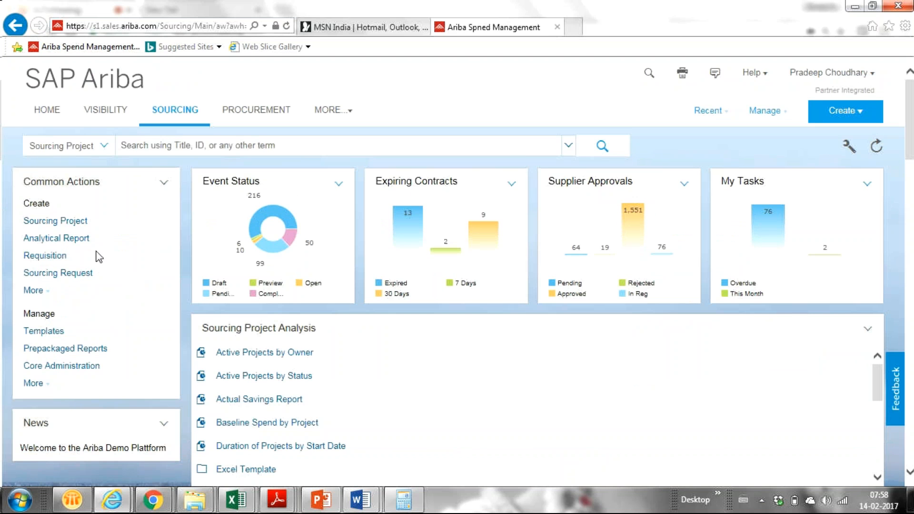
left_click(68, 227)
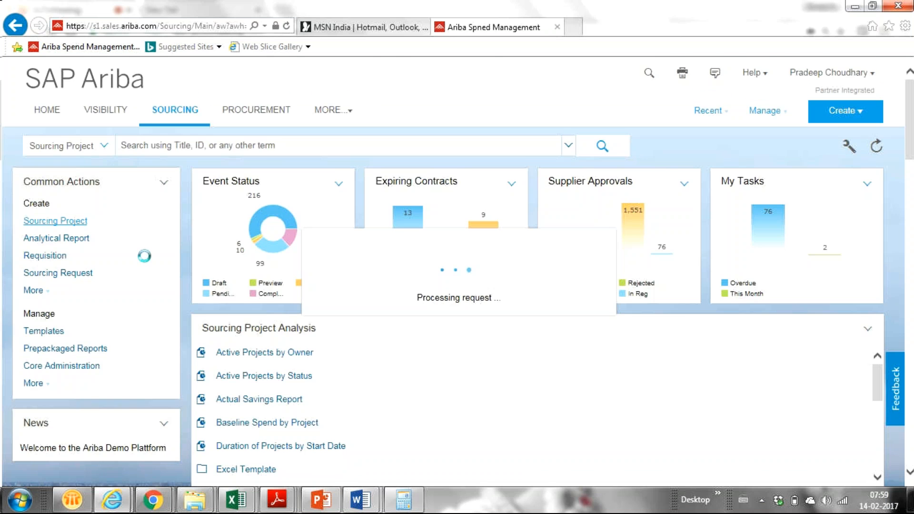
- Scroll the Create Sourcing Project form showing Untitled Sourcing Project and Quick Project
scroll(144, 256, "down", 4)
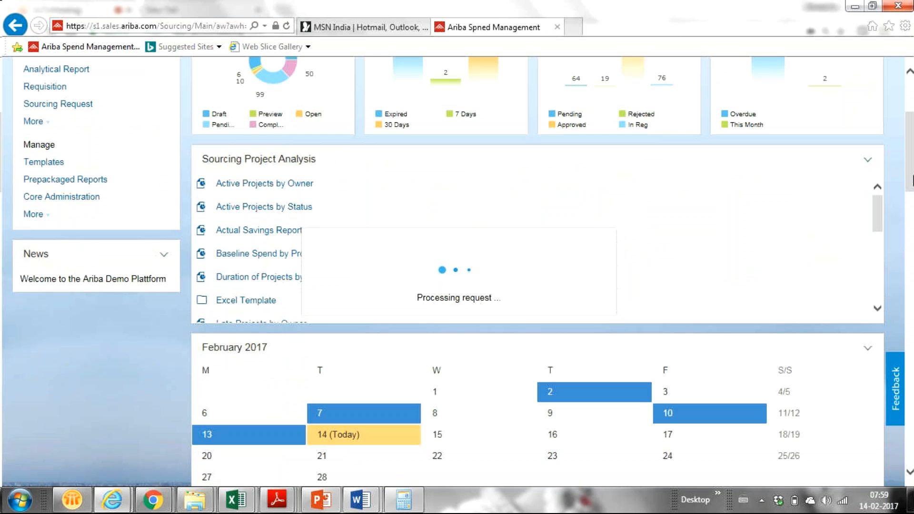
left_click_drag(913, 176, 912, 152)
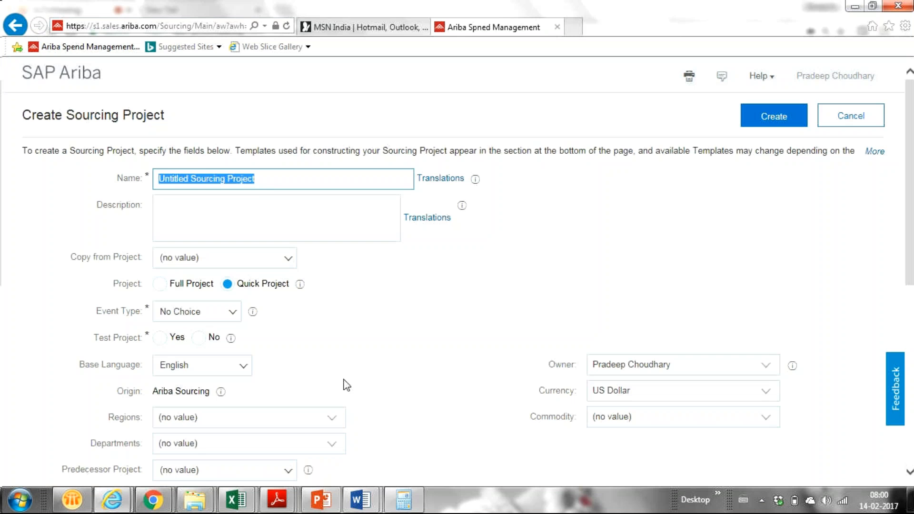
- Replace the default Untitled Sourcing Project name with 'Demo Auction for Training'
key("BackSpace")
key("ctrl+z")
key("BackSpace")
key("BackSpace")
key("BackSpace")
key("BackSpace")
key("BackSpace")
key("BackSpace")
key("BackSpace")
key("BackSpace")
key("BackSpace")
key("BackSpace")
key("BackSpace")
key("BackSpace")
key("BackSpace")
key("BackSpace")
key("BackSpace")
key("BackSpace")
key("BackSpace")
key("BackSpace")
key("BackSpace")
key("BackSpace")
key("BackSpace")
key("BackSpace")
key("BackSpace")
key("BackSpace")
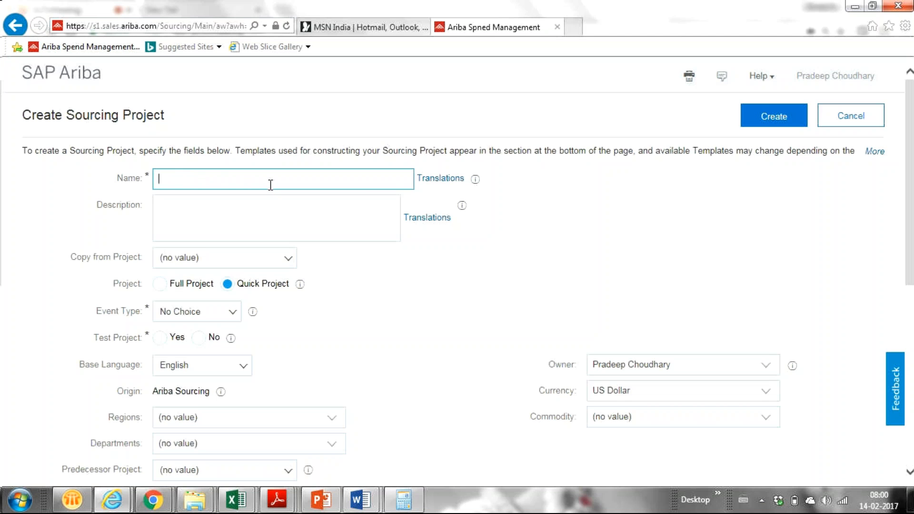
type("Demo Auction for")
type("Training")
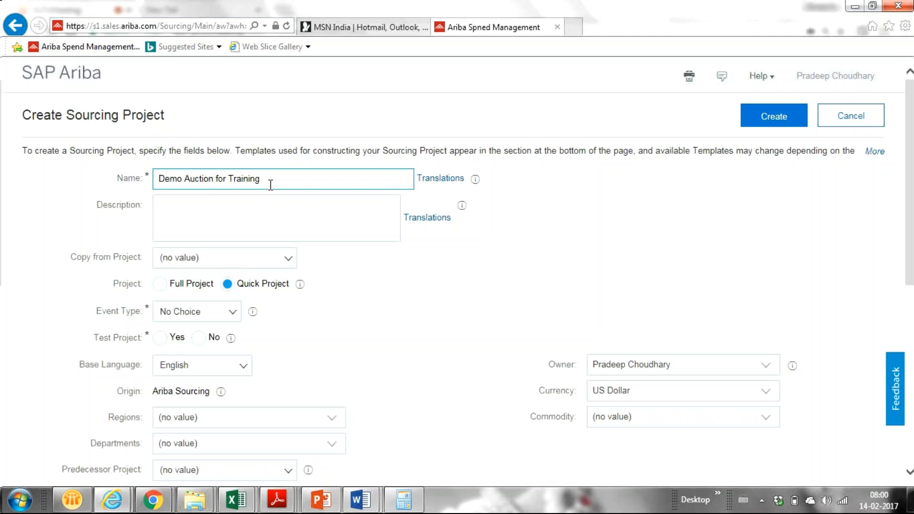
- Choose Auction in the Event Type dropdown of the quick project
left_click(232, 315)
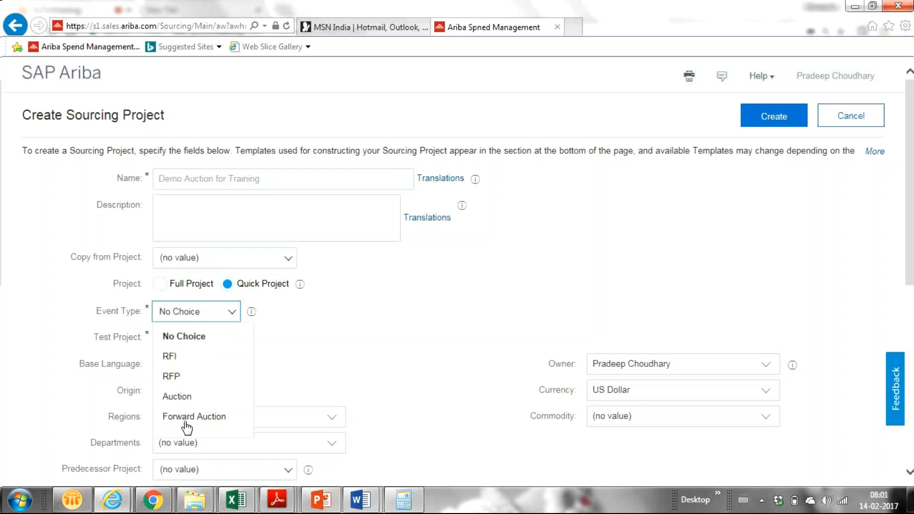
left_click(419, 333)
left_click(259, 237)
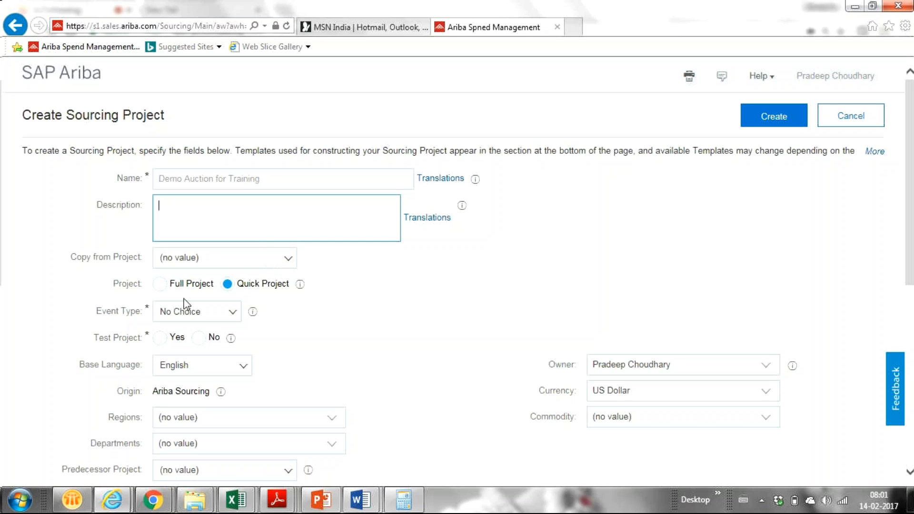
left_click(224, 313)
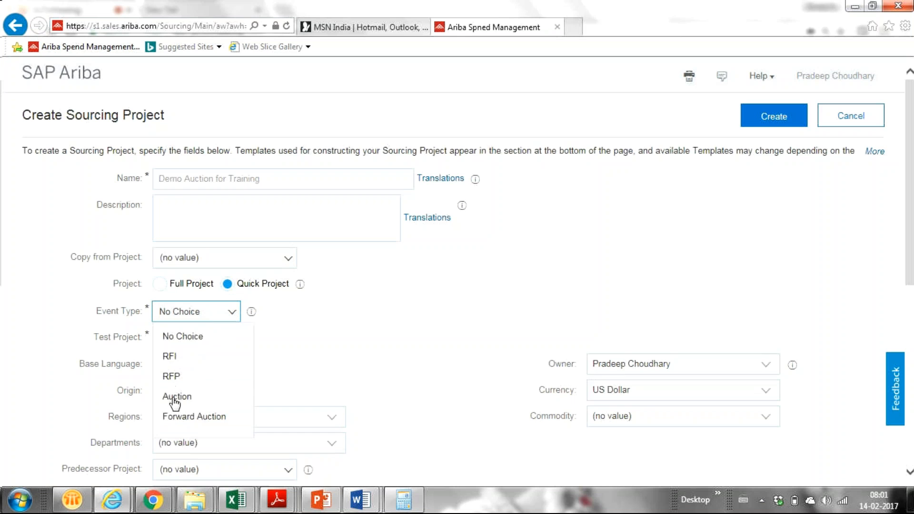
left_click(174, 400)
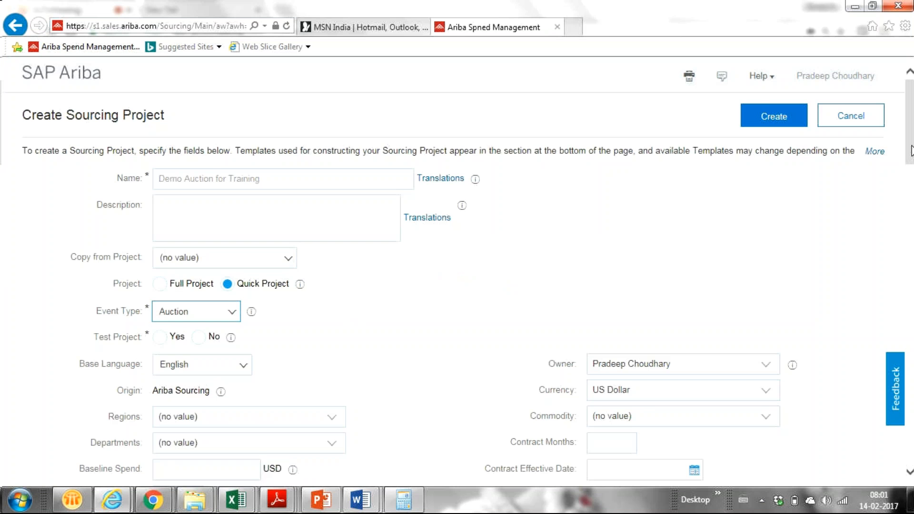
left_click_drag(906, 144, 910, 174)
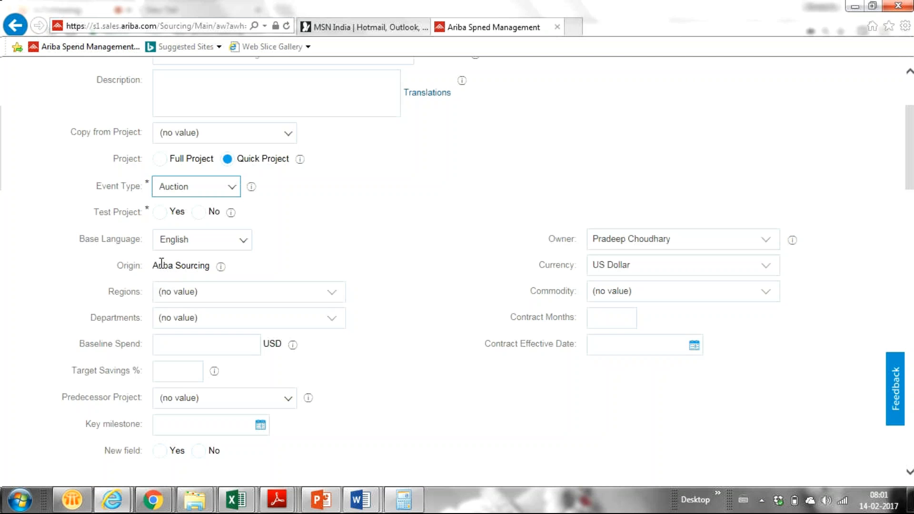
- Set Regions to India India and Commodity to Computer programmed instruction 86141703
left_click_drag(153, 264, 221, 273)
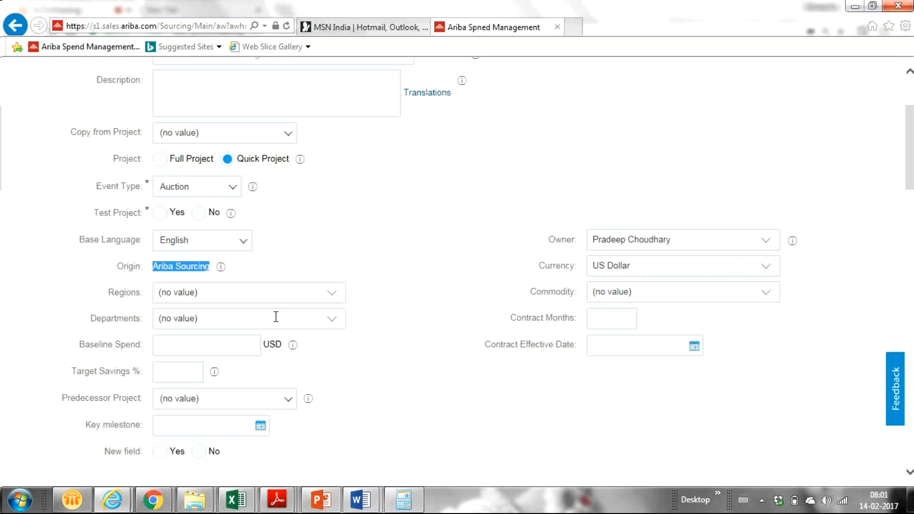
left_click(332, 294)
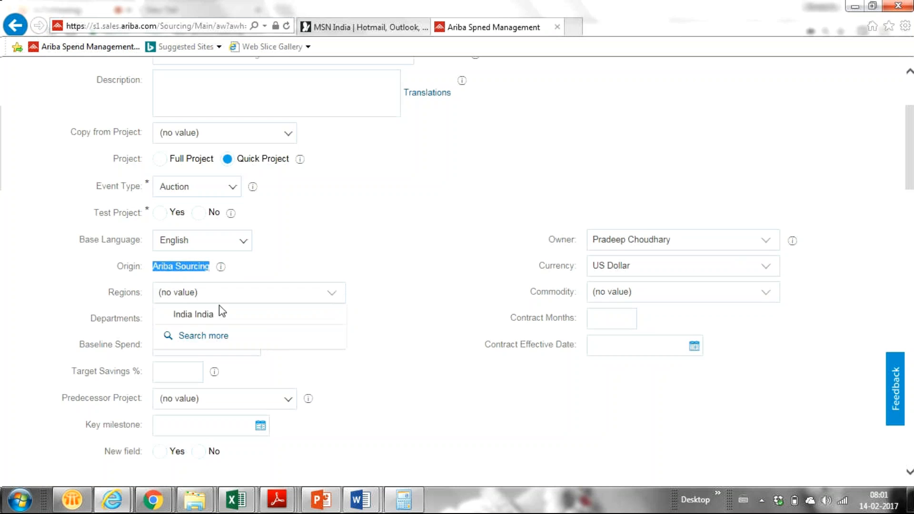
left_click(212, 316)
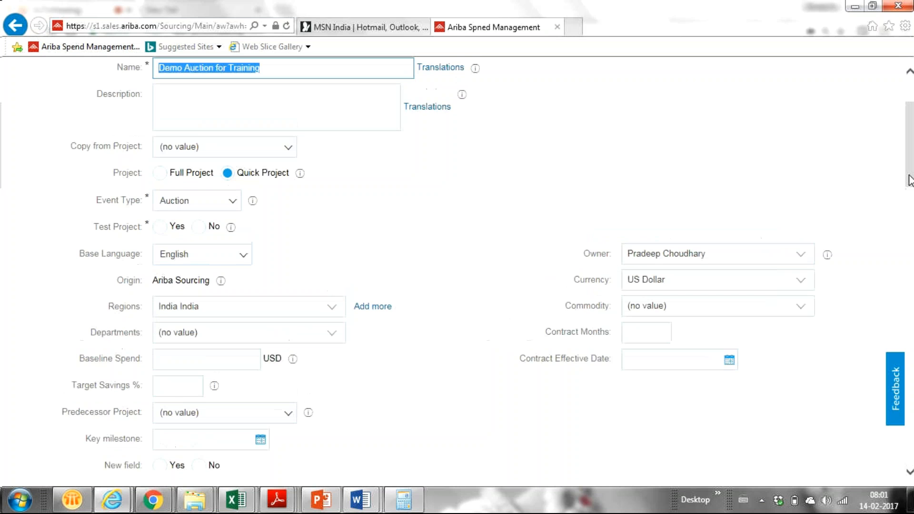
mouse_move(908, 177)
left_mouse_down()
mouse_move(910, 188)
mouse_move(904, 174)
left_mouse_up()
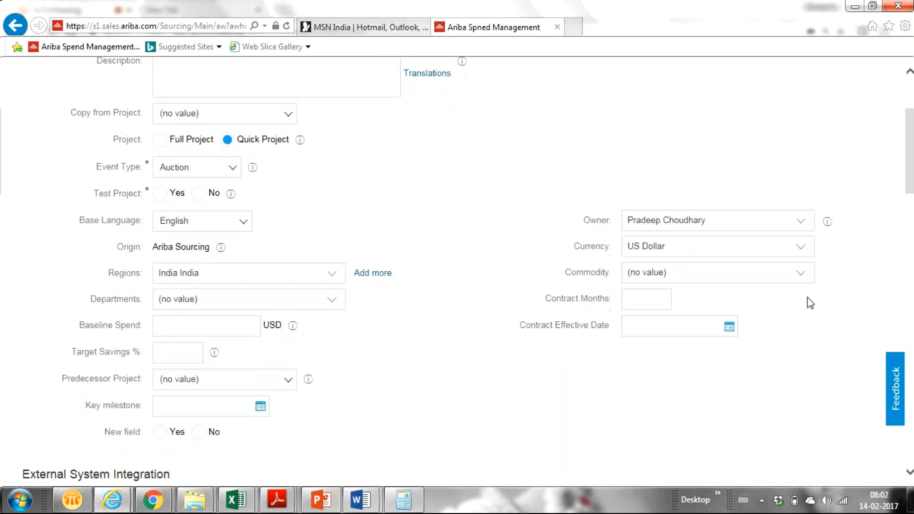
left_click(797, 272)
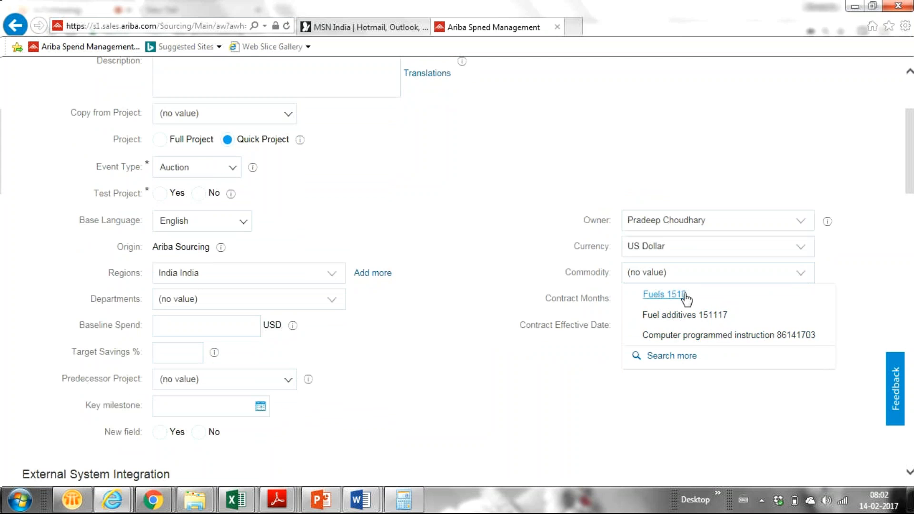
left_click(668, 336)
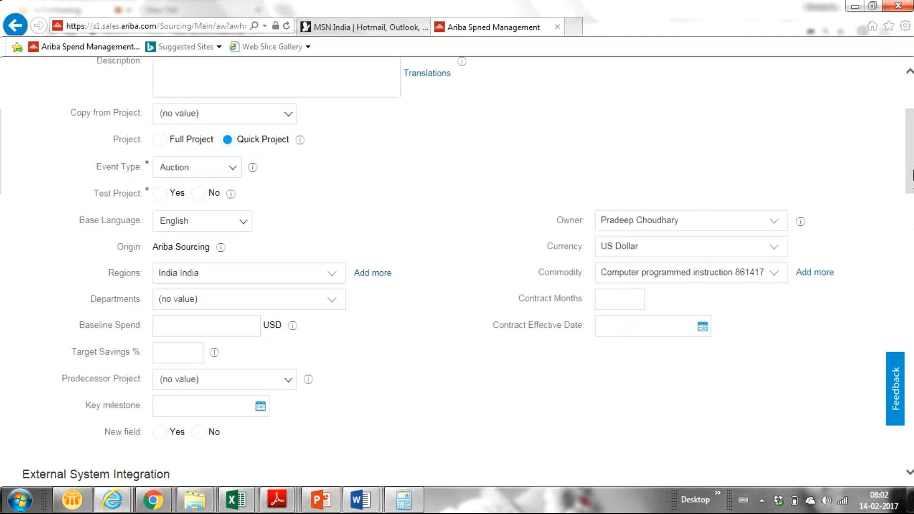
left_click_drag(912, 174, 904, 285)
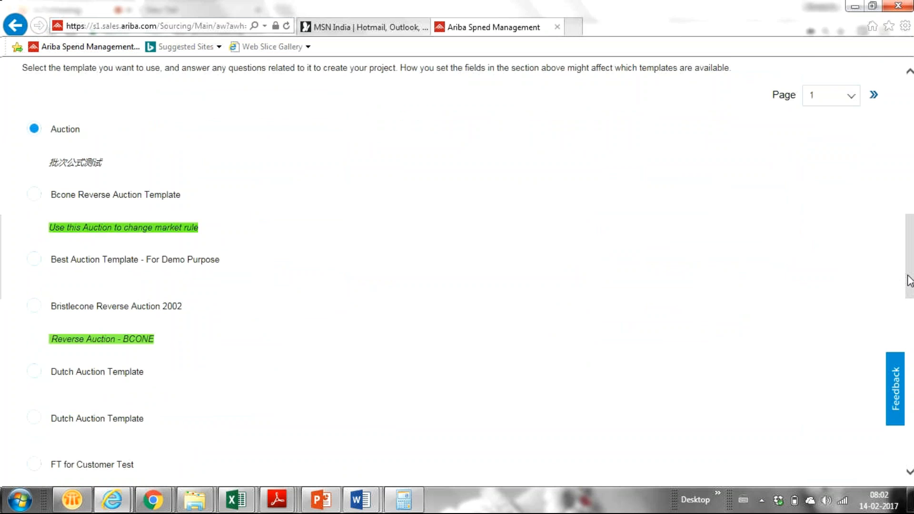
- Select the Reverse Auction Template and submit, which fails because Test Project is unset
left_click_drag(910, 281, 910, 342)
left_click(34, 307)
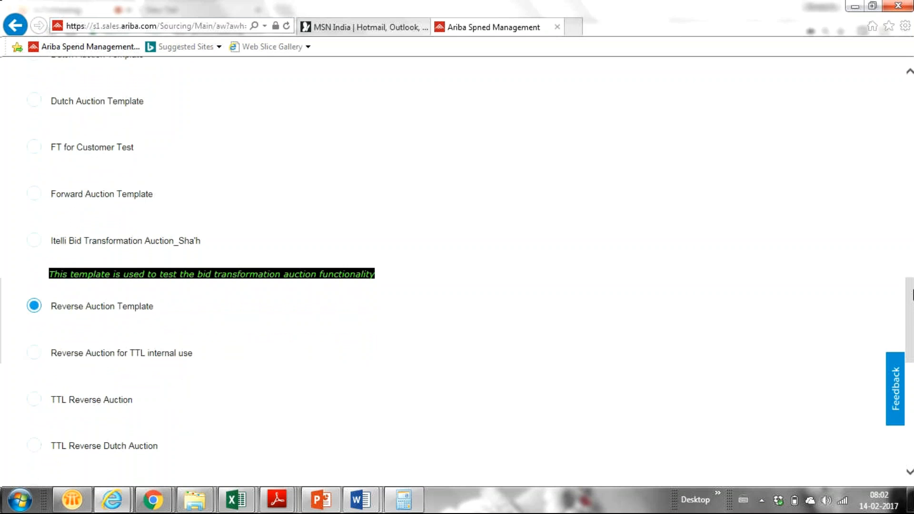
mouse_move(912, 286)
left_mouse_down()
mouse_move(912, 315)
mouse_move(911, 240)
mouse_move(911, 283)
left_mouse_up()
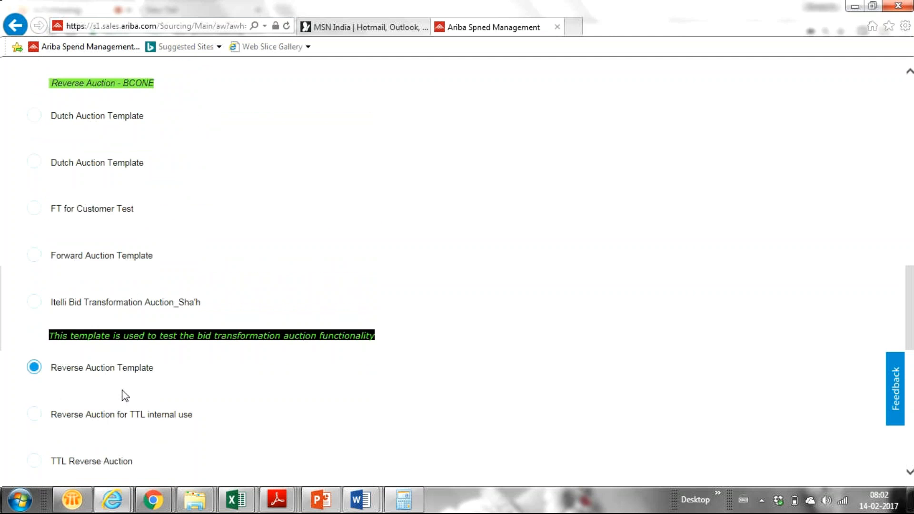
left_click_drag(912, 302, 890, 113)
left_click(756, 117)
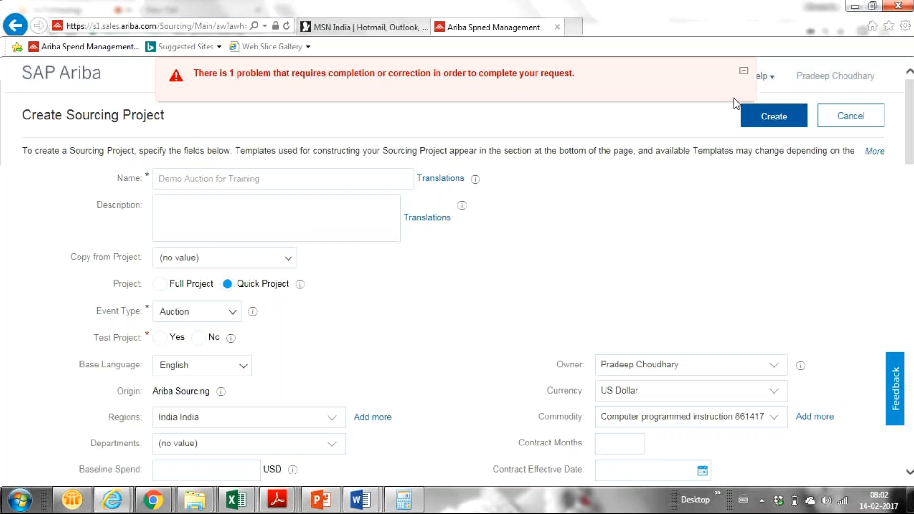
- Set Test Project to Yes and create the Demo Auction for Training project
left_click(160, 338)
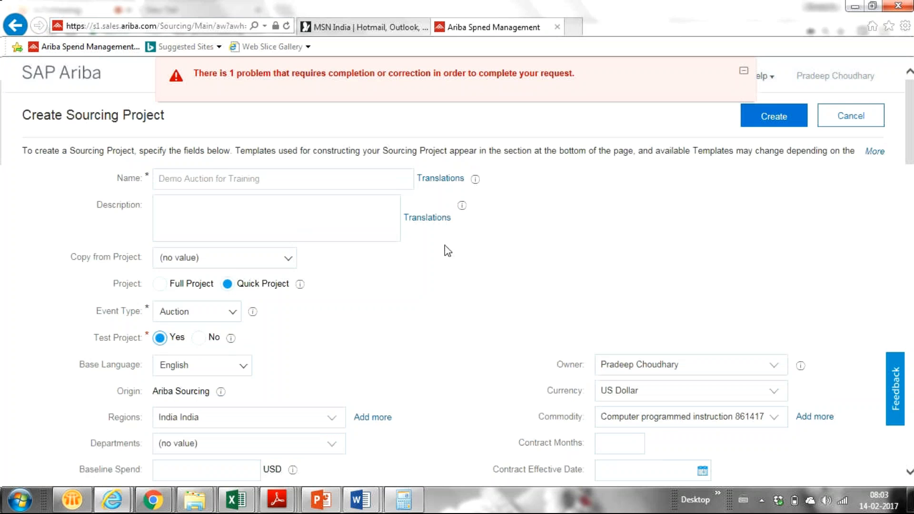
left_click(783, 115)
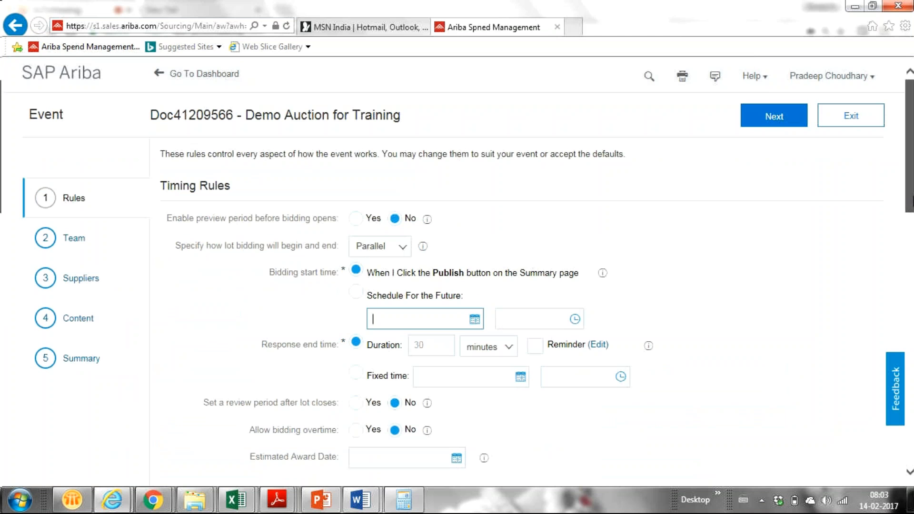
- Open the lot bidding begin/end dropdown showing Parallel, Staggered and Serial options
scroll(909, 202, "down", 1)
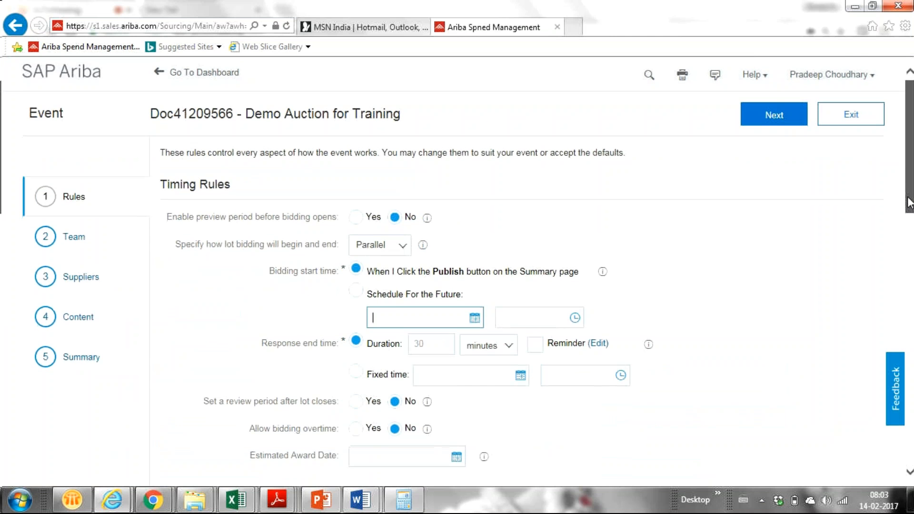
scroll(909, 202, "down", 1)
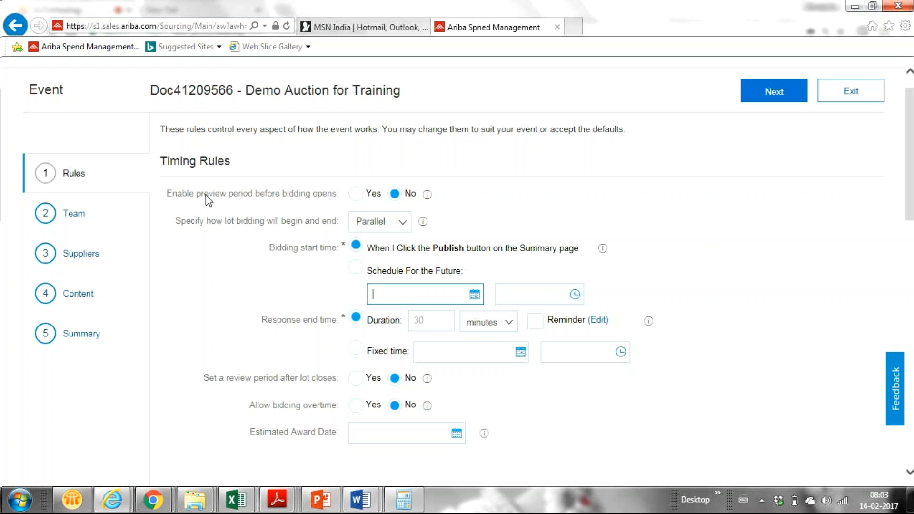
left_click(402, 223)
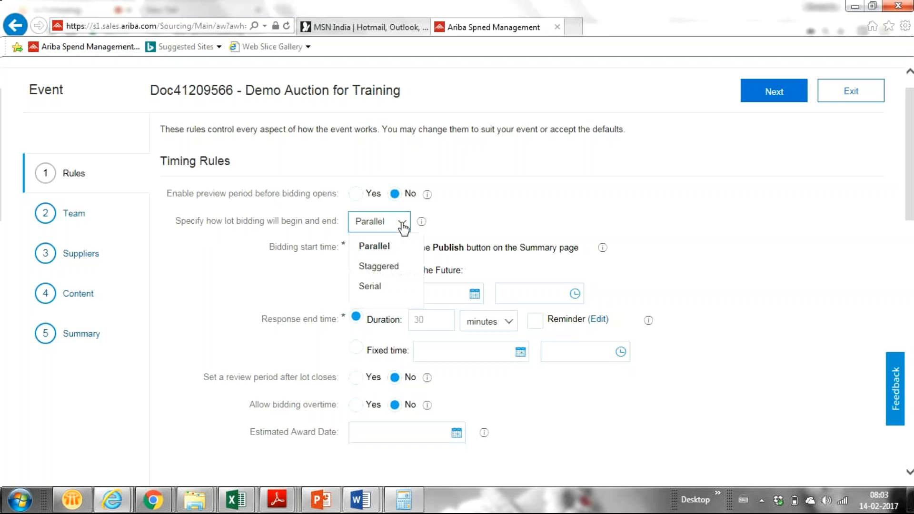
- Switch lot bidding to Staggered and enter 10 minutes as the first lot's running time
left_click(382, 267)
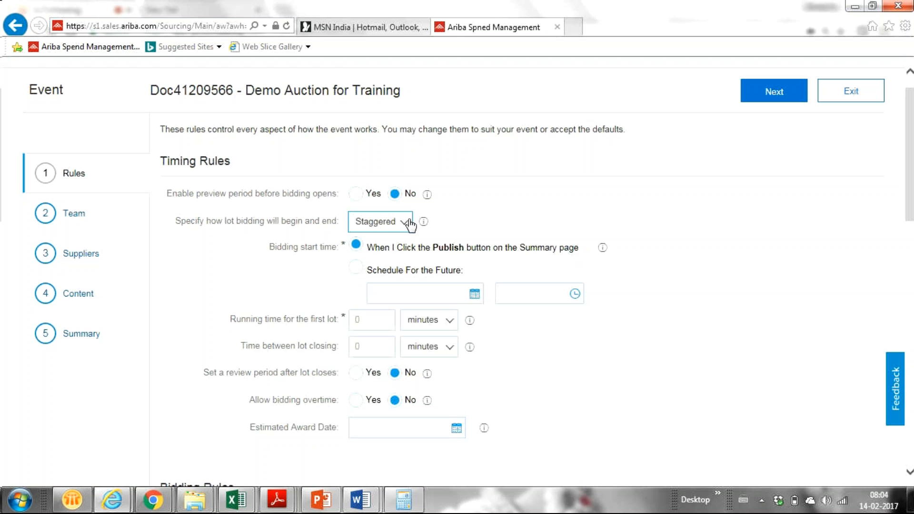
left_click(366, 323)
key("BackSpace")
type("12")
key("BackSpace")
type("0")
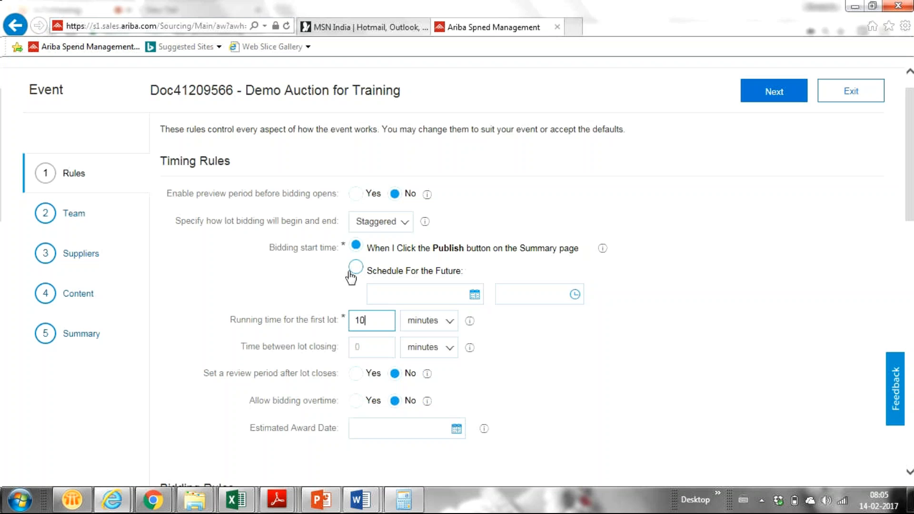
left_click(403, 229)
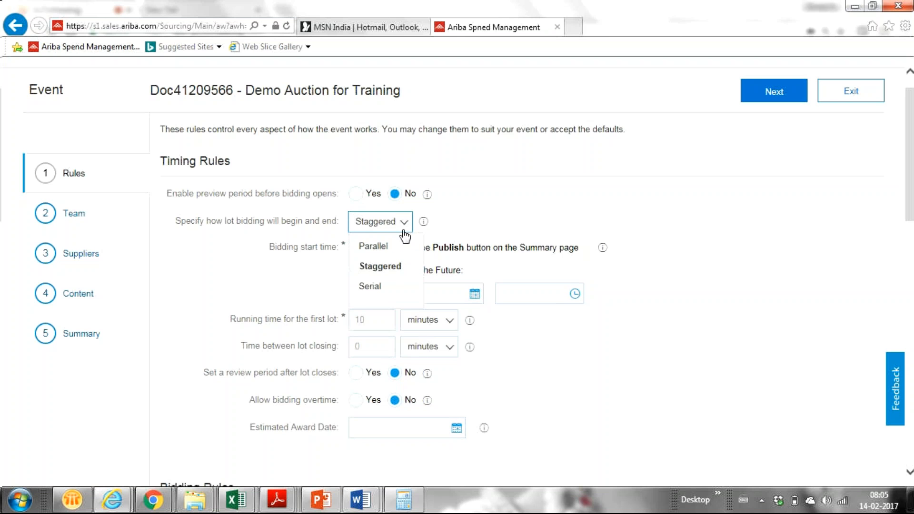
- Try Serial lot bidding, then return lot bidding to Parallel with a 30-minute duration
left_click(370, 286)
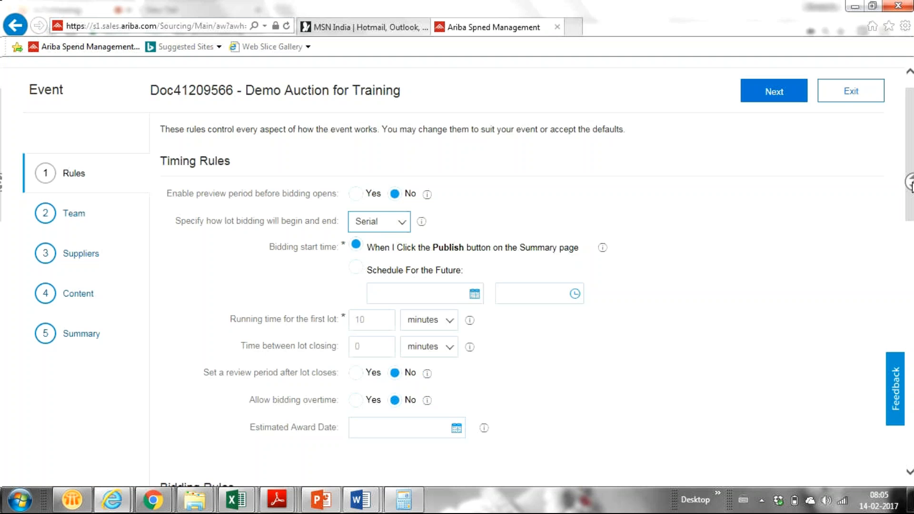
scroll(909, 184, "down", 1)
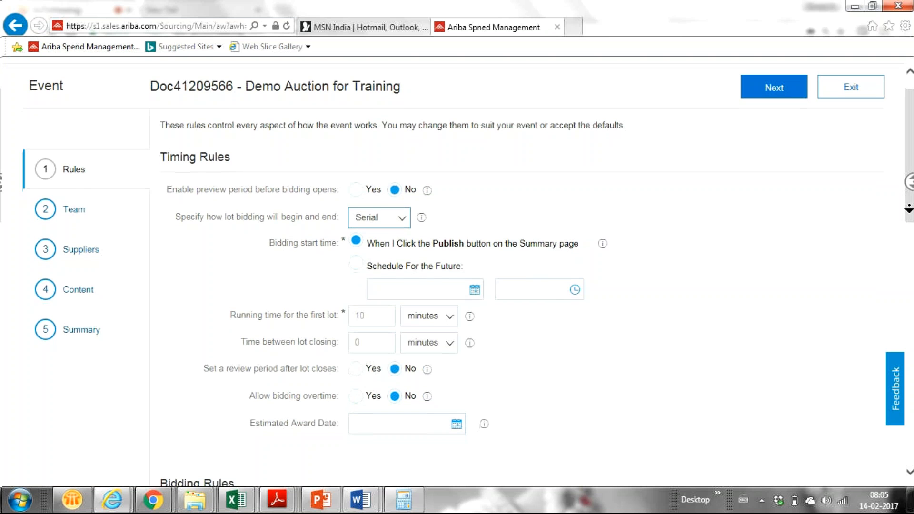
left_click_drag(908, 214, 909, 233)
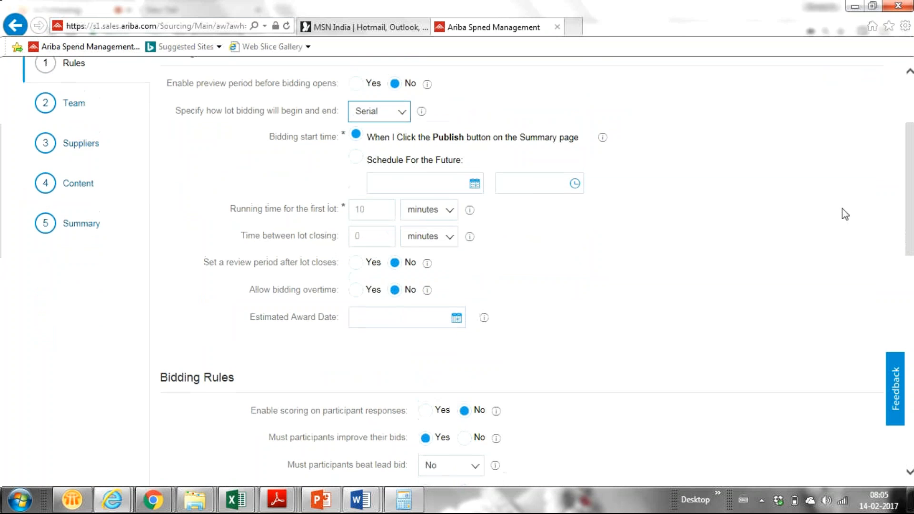
left_click(397, 120)
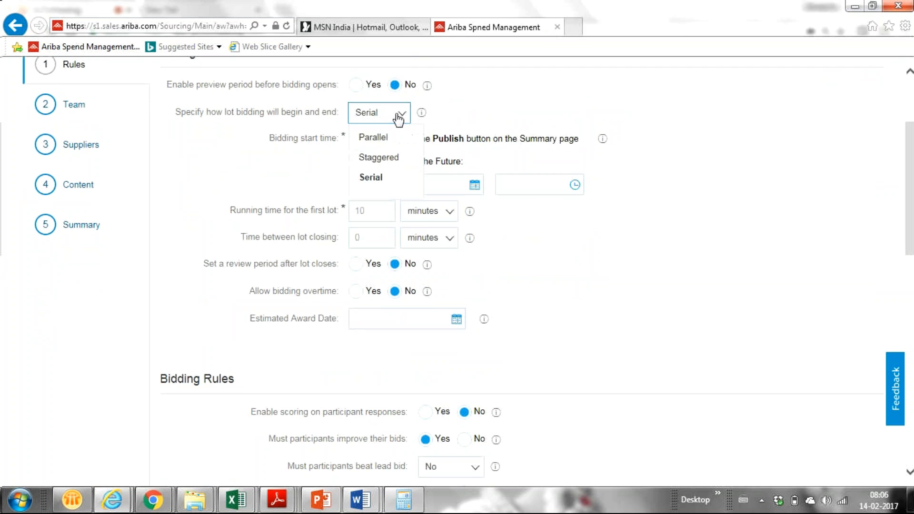
left_click(370, 138)
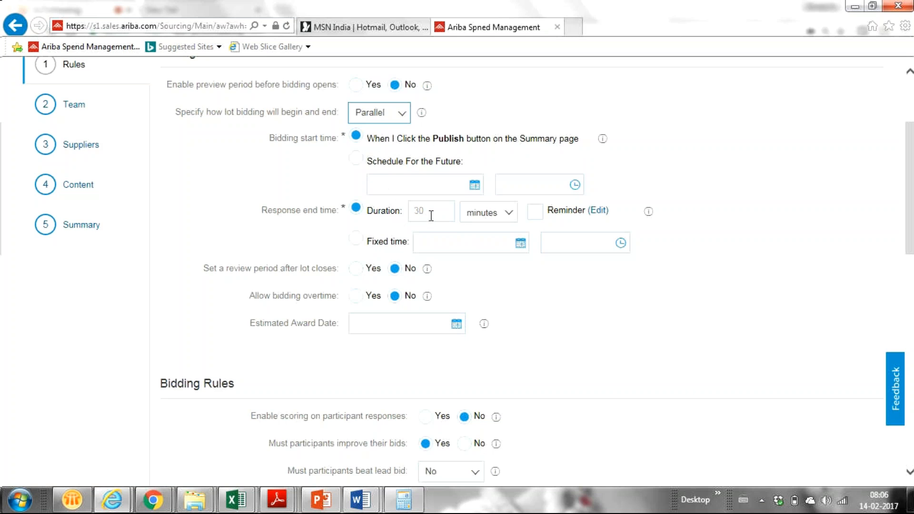
- Change the auction Duration from 30 to 20 minutes
left_click(428, 216)
key("BackSpace")
key("BackSpace")
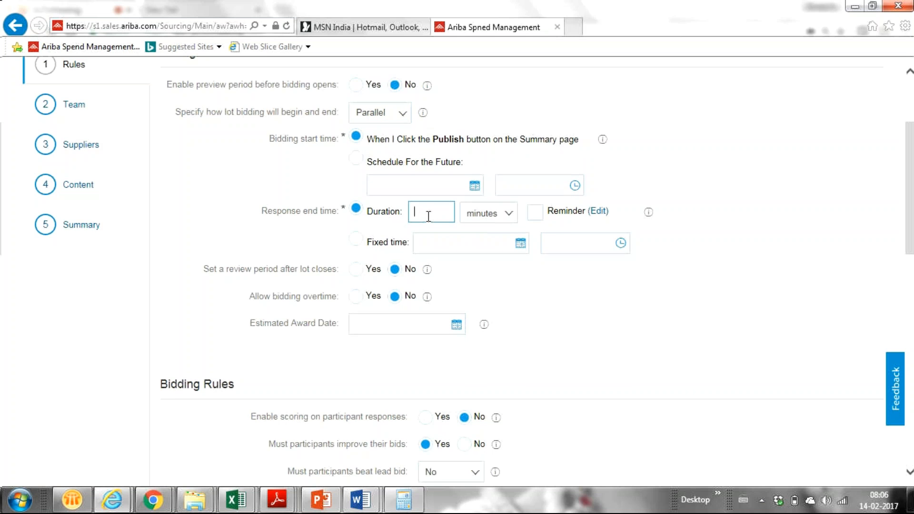
type("20")
- Allow bidding overtime, revealing the bid rank 1 trigger and 5-minute overtime periods
mouse_move(422, 114)
left_click(356, 297)
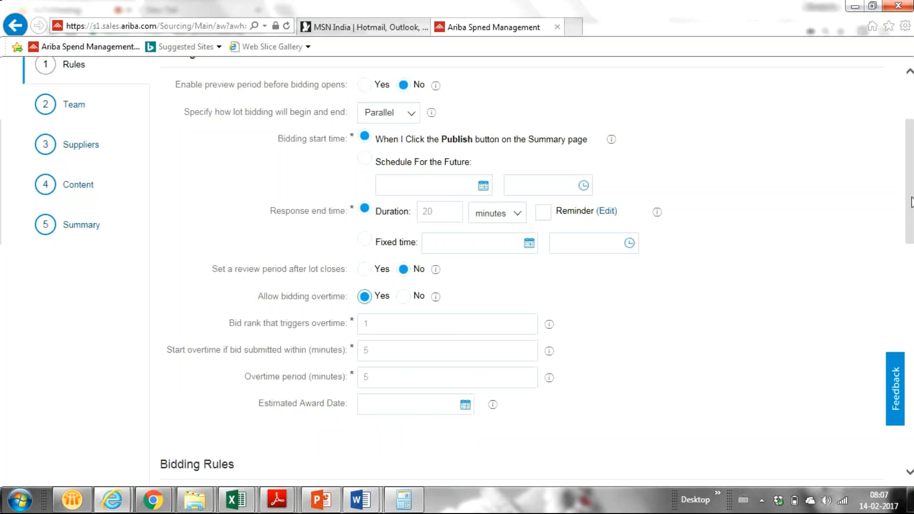
left_click_drag(910, 203, 898, 235)
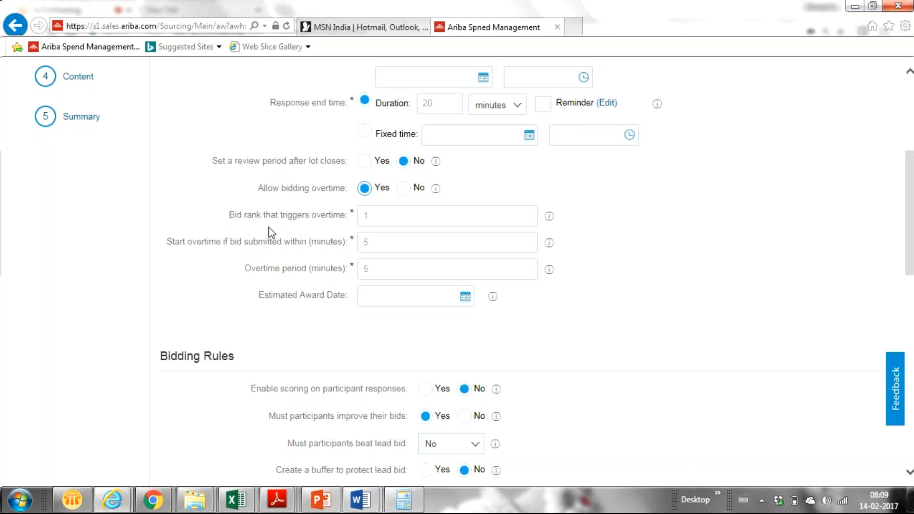
- Re-enter 1 as the bid rank that triggers overtime, correcting a mistyped 21
left_click(383, 215)
key("BackSpace")
type("21")
key("BackSpace")
key("BackSpace")
type("1")
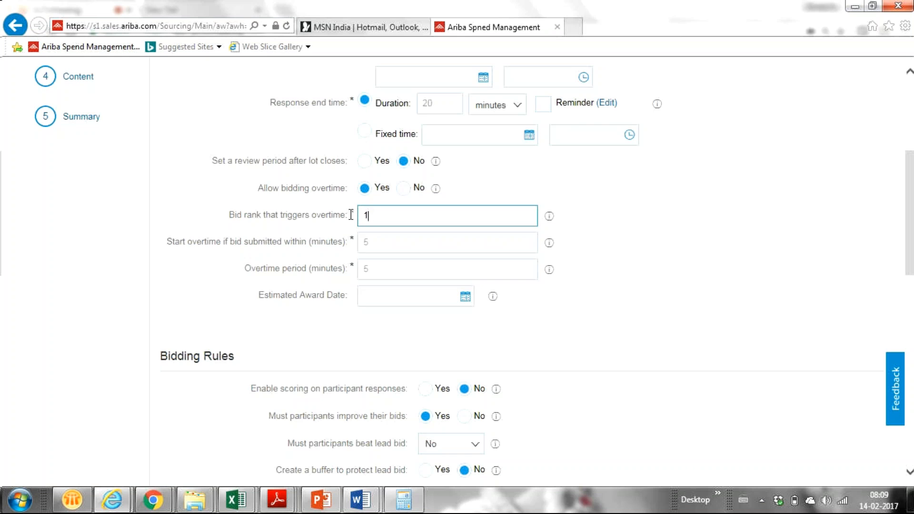
- Keep the start-overtime window at 5 minutes after briefly entering 10
left_click(381, 243)
type("10")
key("BackSpace")
key("BackSpace")
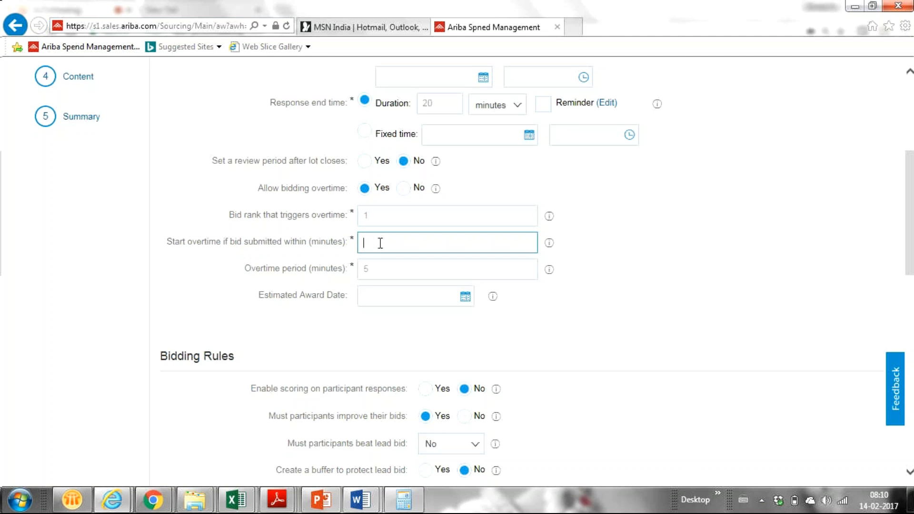
type("10")
key("BackSpace")
key("BackSpace")
type("5")
- Change the overtime period from 5 to 10 minutes
left_click(376, 271)
key("BackSpace")
type("10")
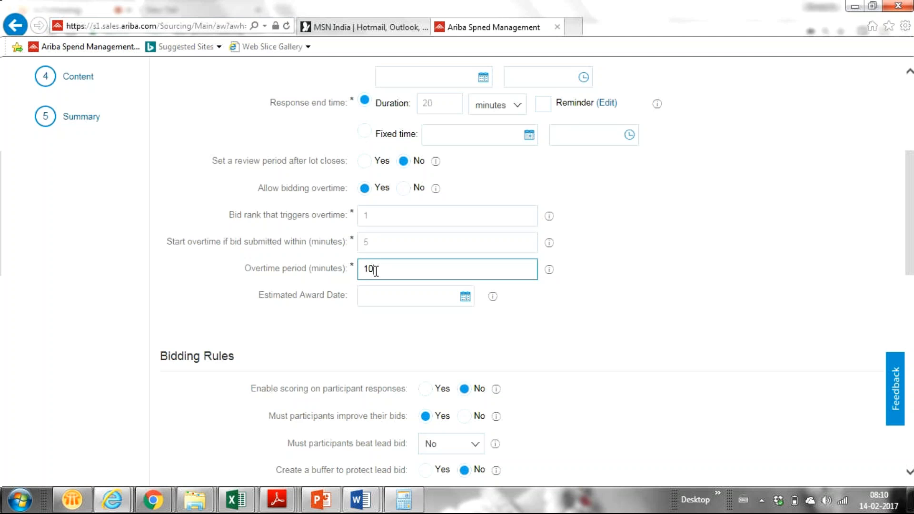
left_click_drag(912, 187, 883, 243)
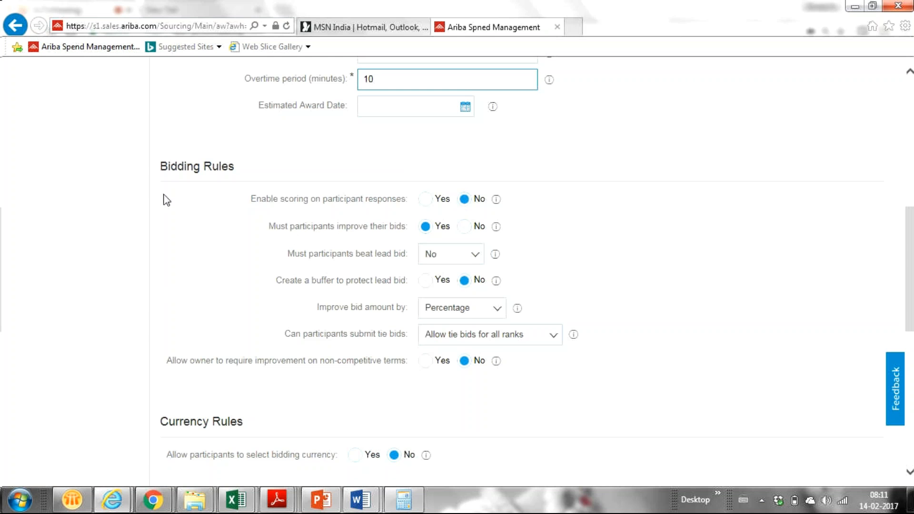
left_click(425, 201)
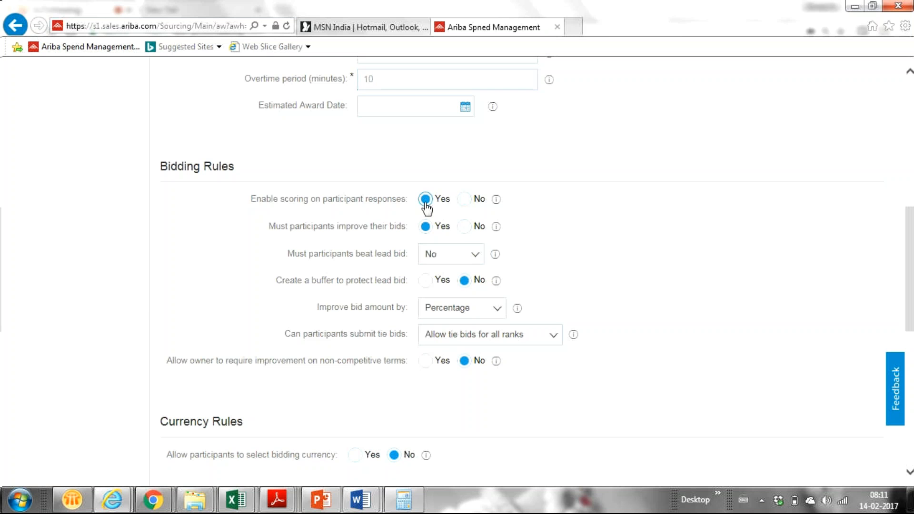
left_click(464, 203)
- Set 'Create a buffer to protect lead bid' to Yes and read its help
left_click(425, 281)
left_click(496, 283)
- Switch 'Improve bid amount by' from percentage to Nominal amount
left_click(496, 309)
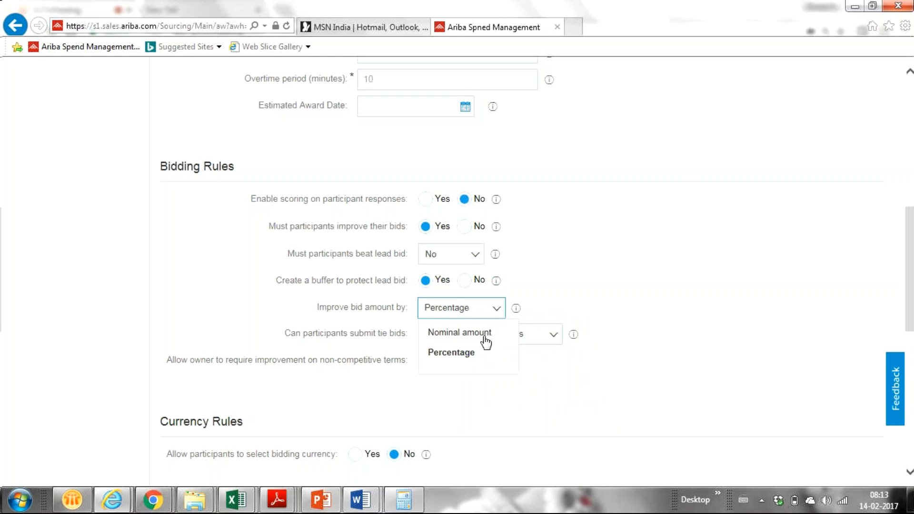
left_click(483, 336)
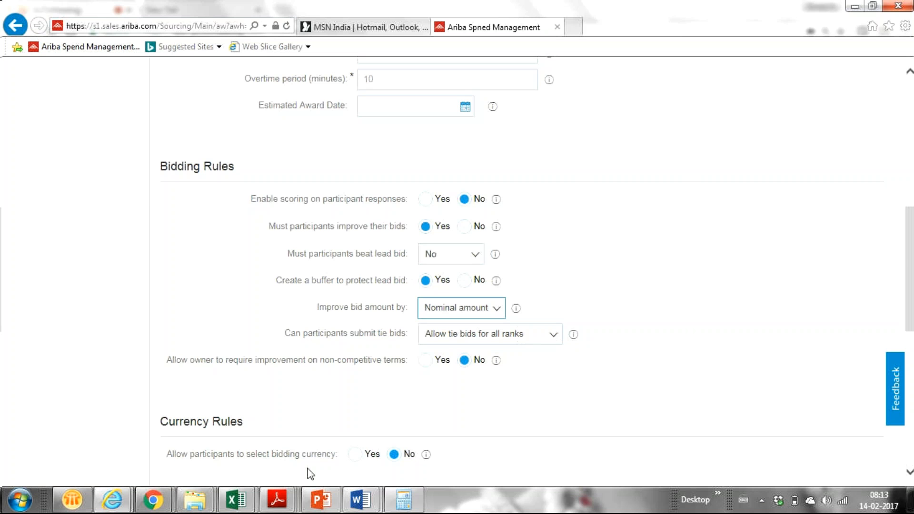
mouse_move(106, 497)
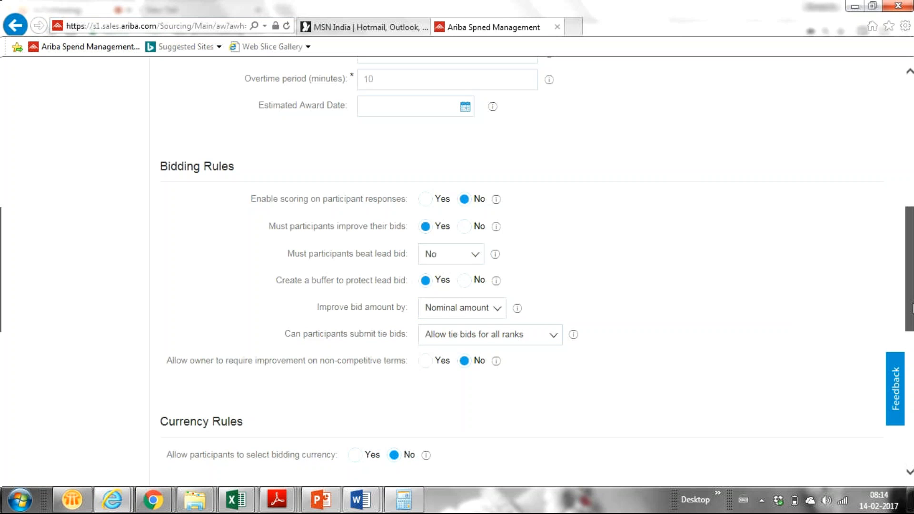
left_click_drag(912, 307, 912, 334)
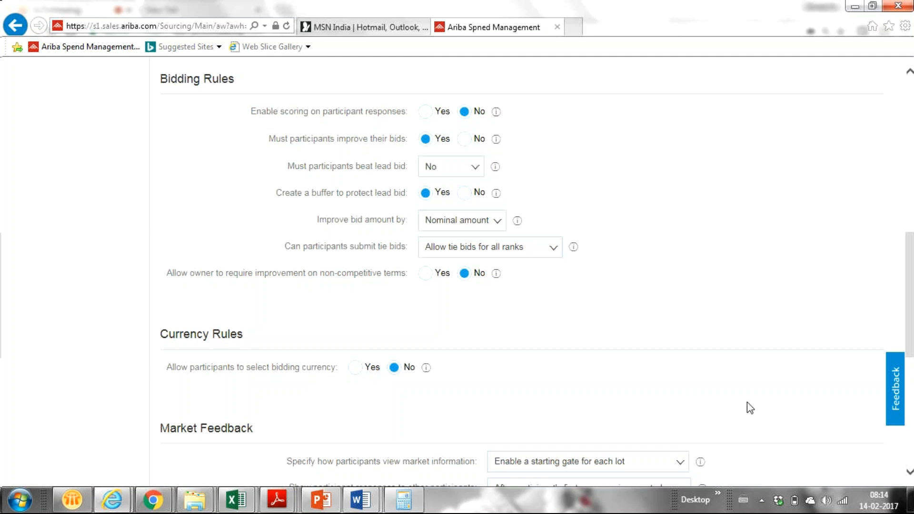
- Set the tie-bid rule to 'No tie bids for rank 1' after briefly trying no tie bids
scroll(402, 261, "down", 2)
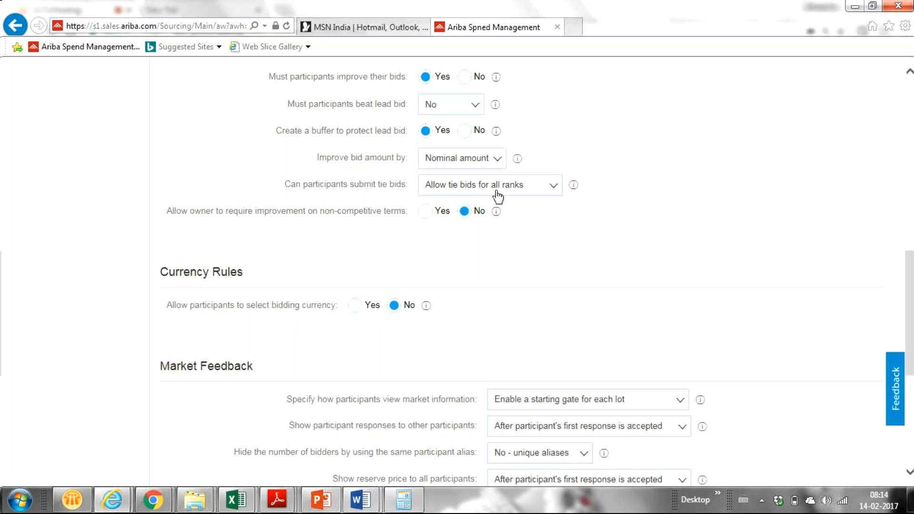
left_click(555, 189)
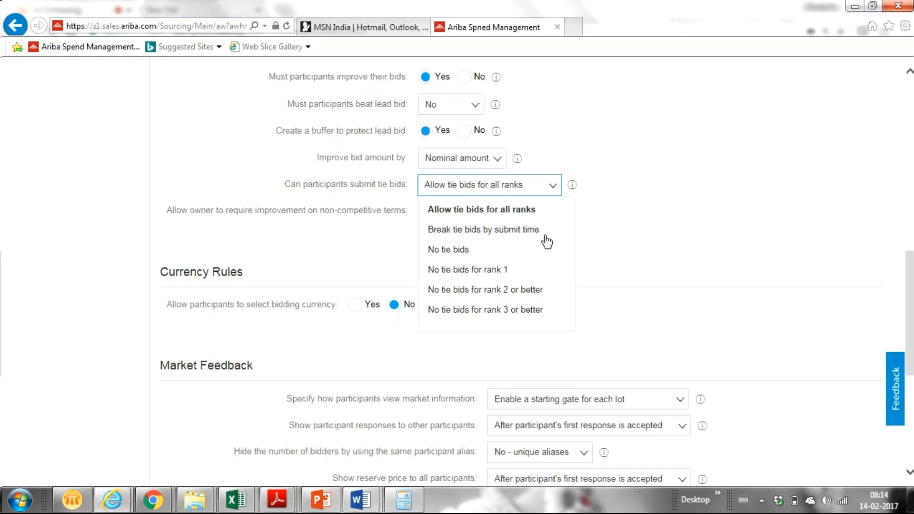
left_click(482, 254)
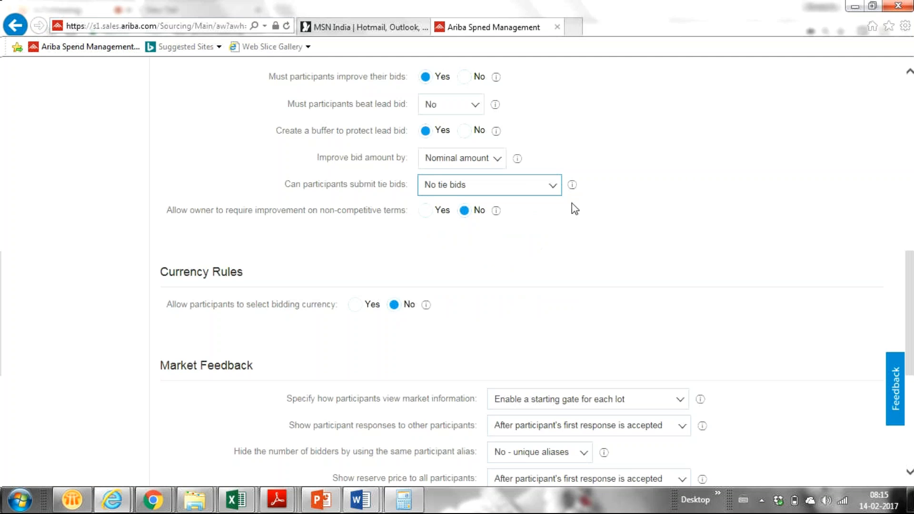
left_click(550, 189)
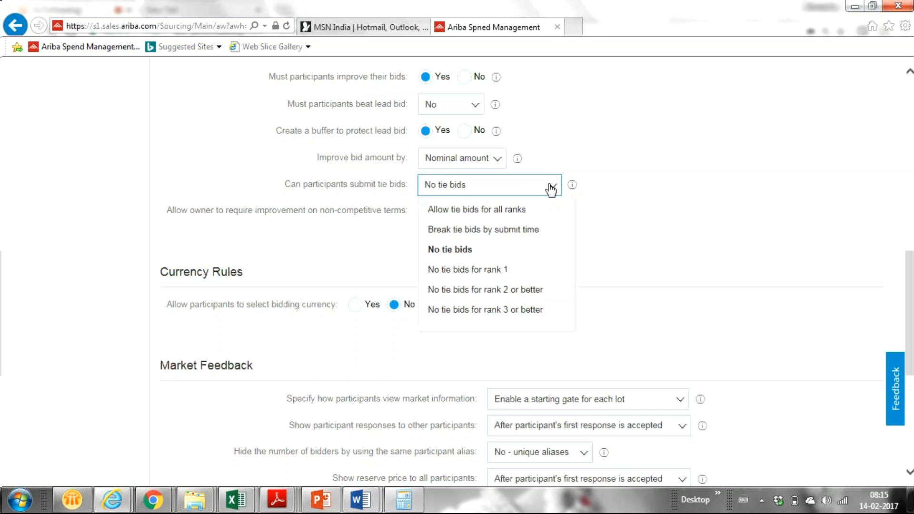
left_click(507, 270)
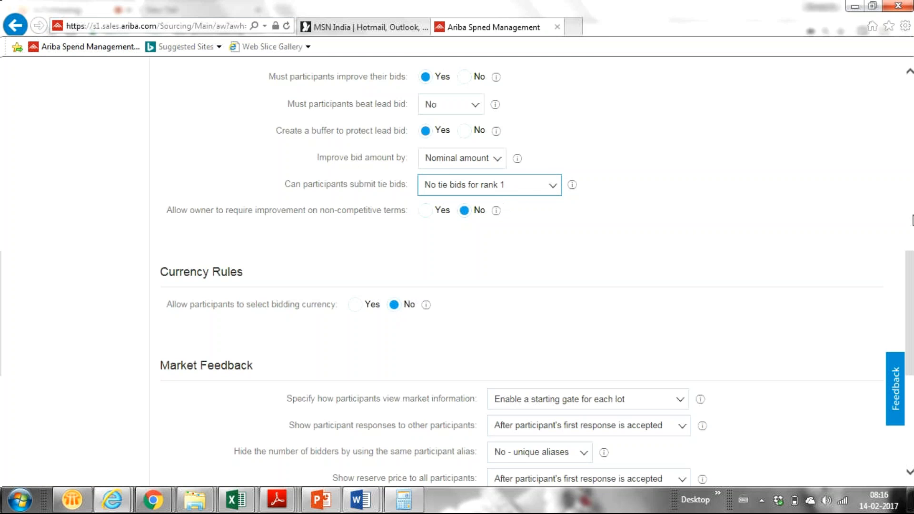
left_click_drag(913, 291, 910, 266)
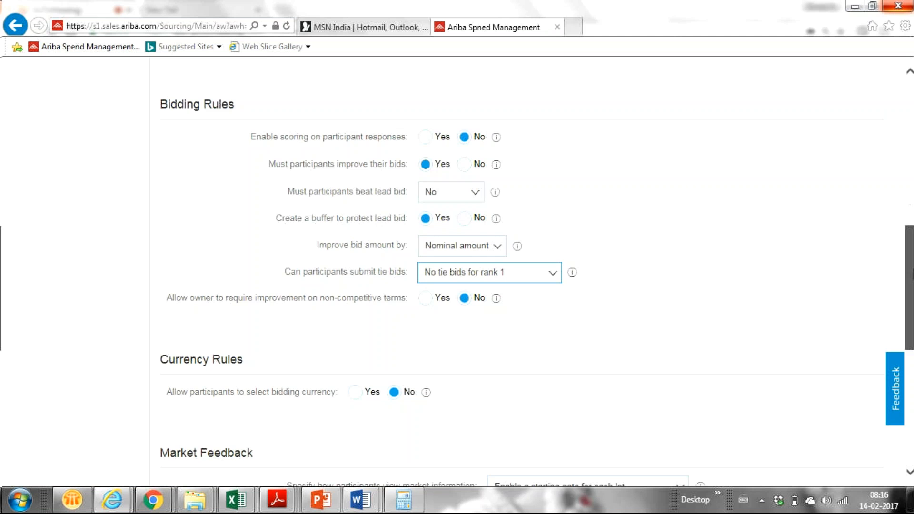
left_click_drag(913, 274, 913, 290)
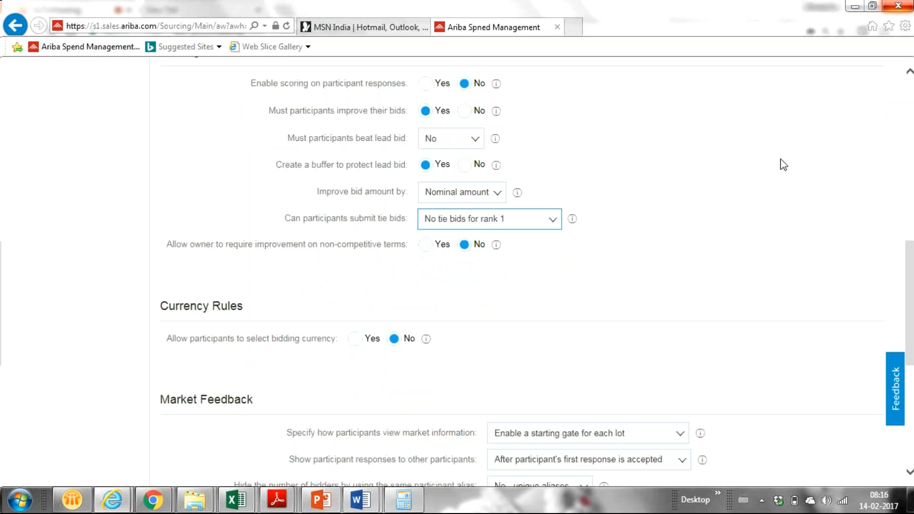
left_click(494, 195)
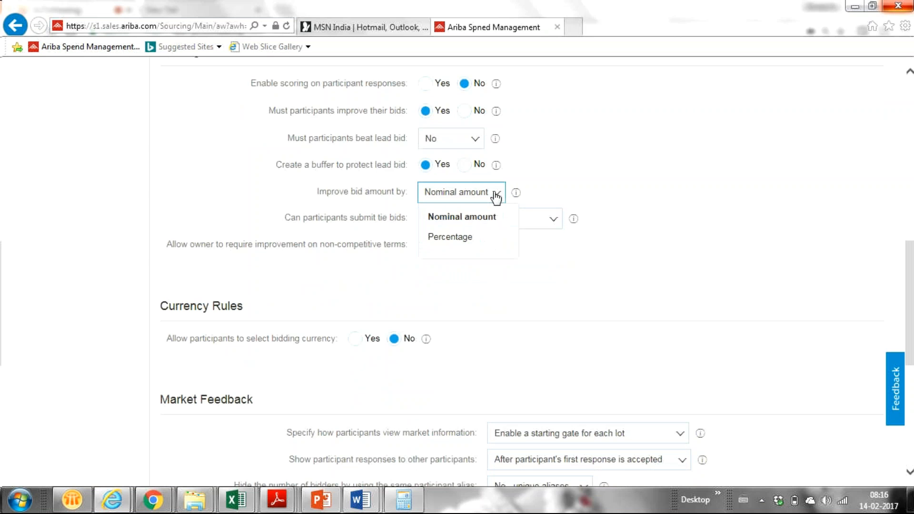
left_click(692, 159)
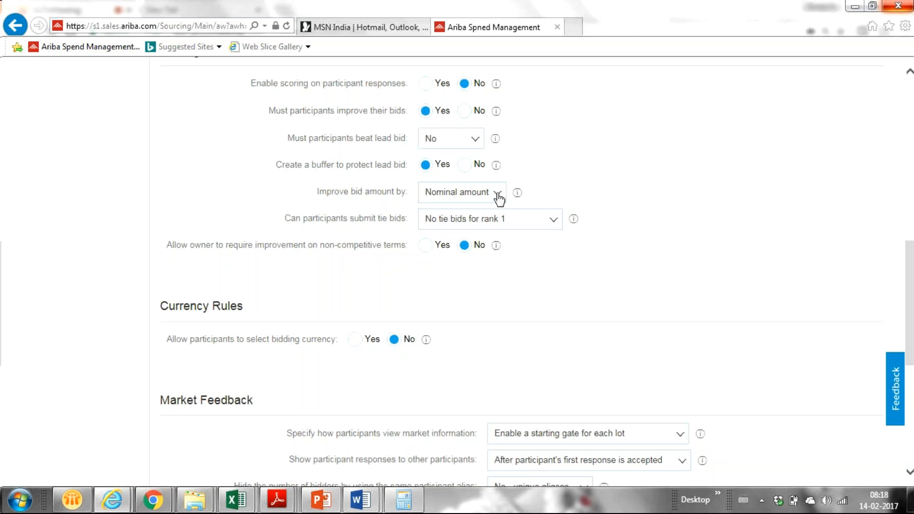
left_click(497, 195)
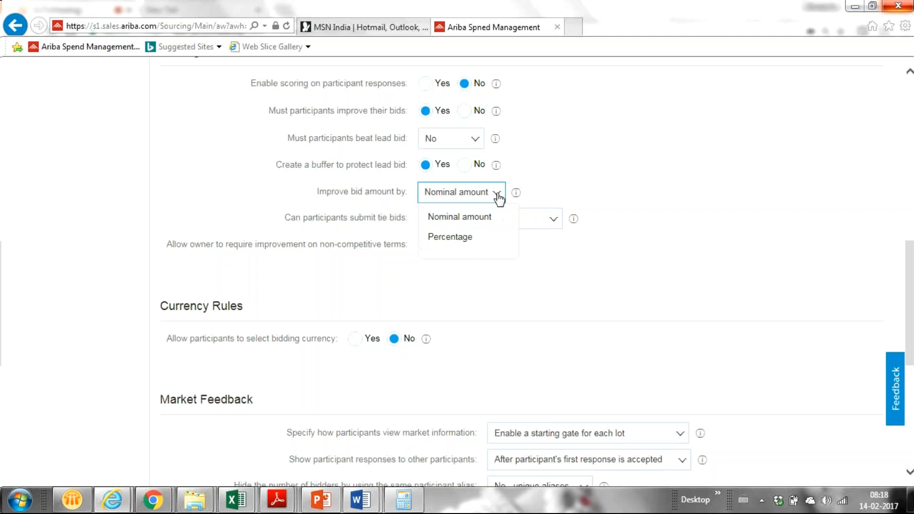
left_click(633, 189)
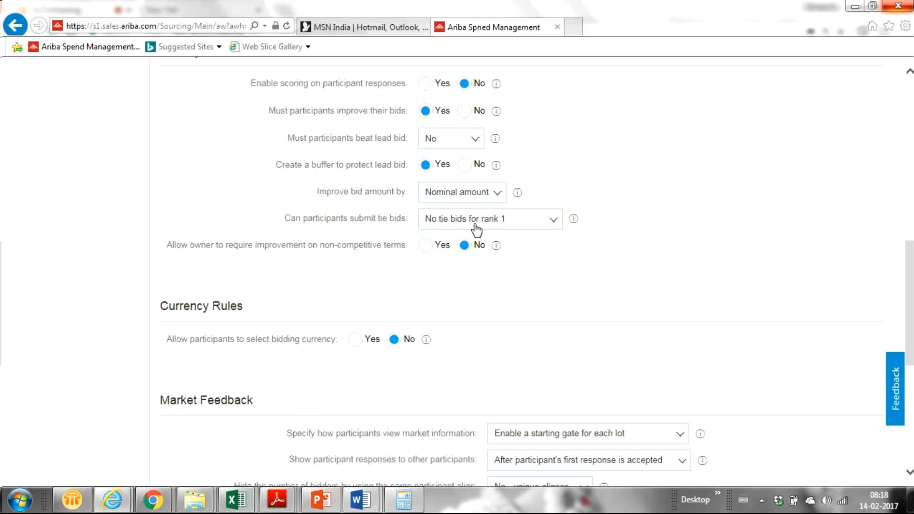
left_click(495, 196)
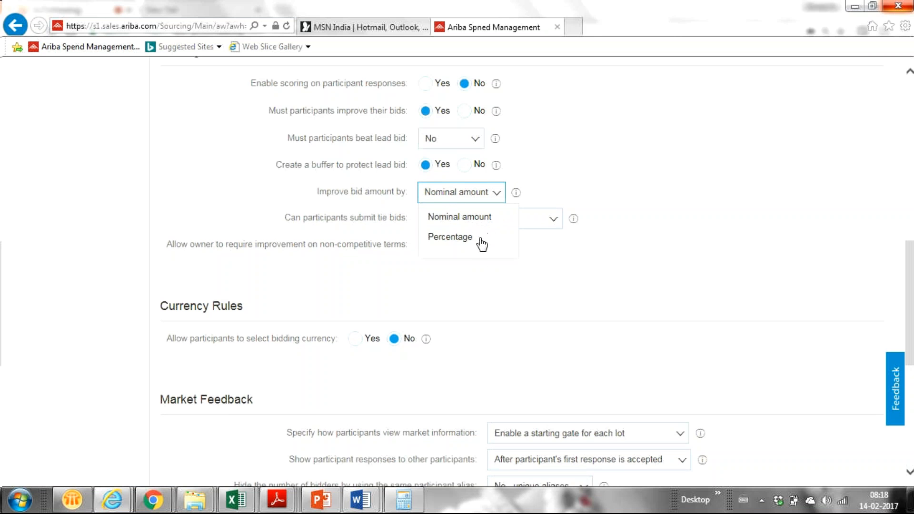
left_click(465, 221)
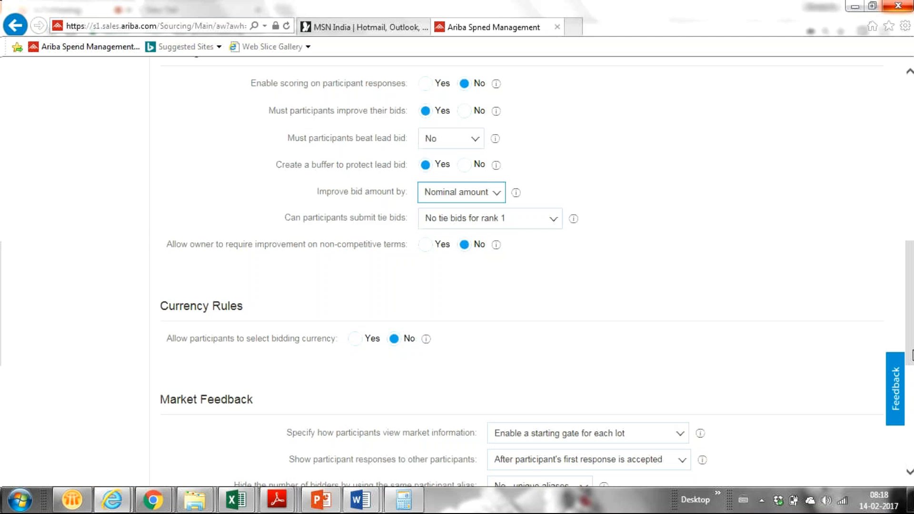
left_click_drag(909, 341, 909, 354)
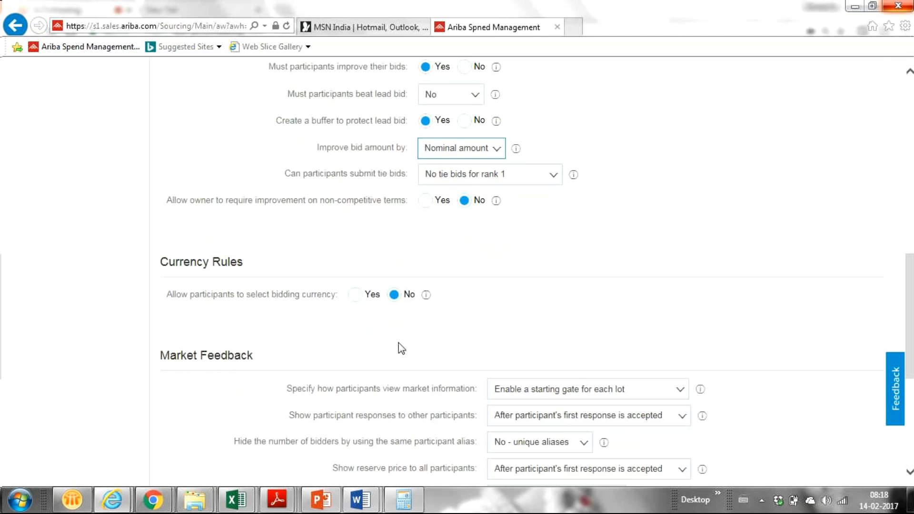
scroll(402, 348, "up", 3)
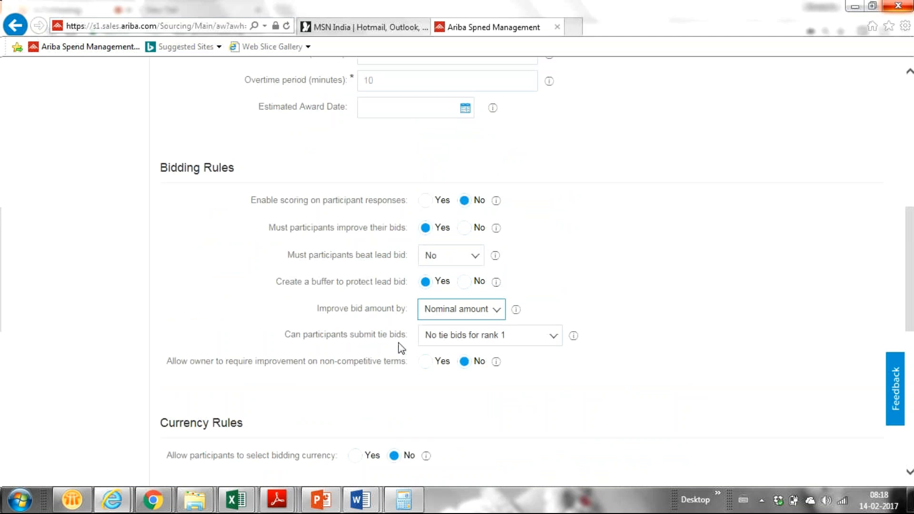
- Enable scoring on participant responses, leaving Default Grading Method at Select
left_click(426, 201)
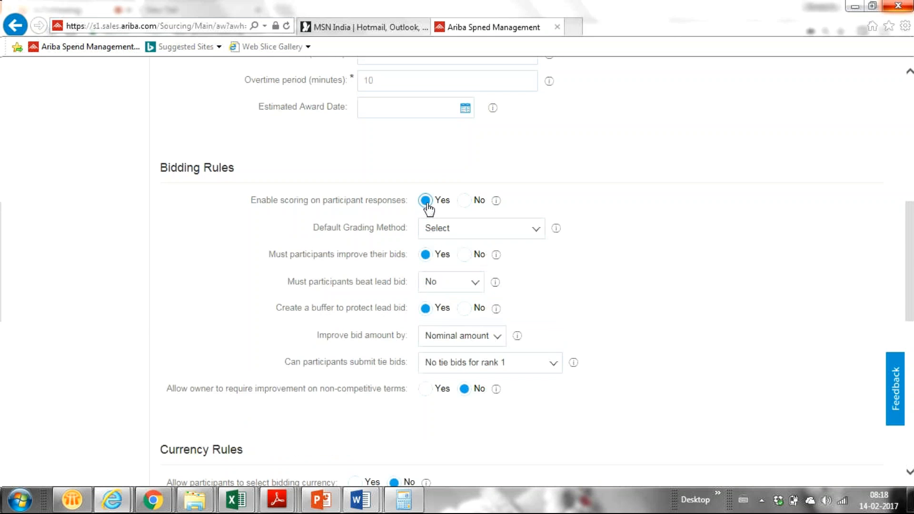
left_click(535, 232)
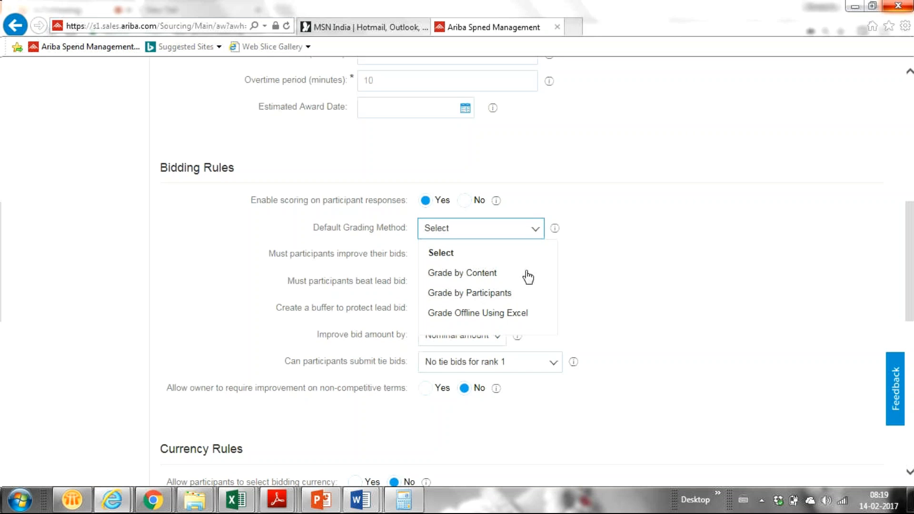
left_click(579, 276)
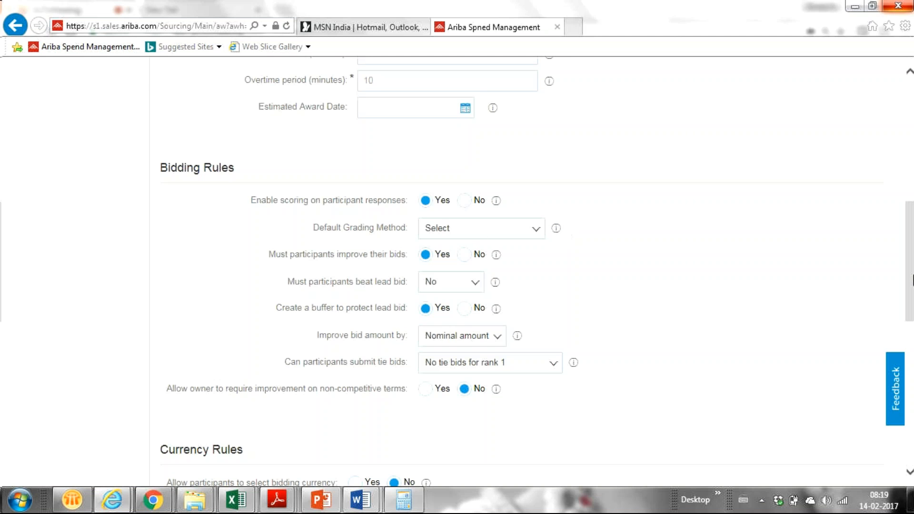
- Set 'Allow participants to select bidding currency' to Yes under Currency Rules
left_click_drag(911, 275, 911, 339)
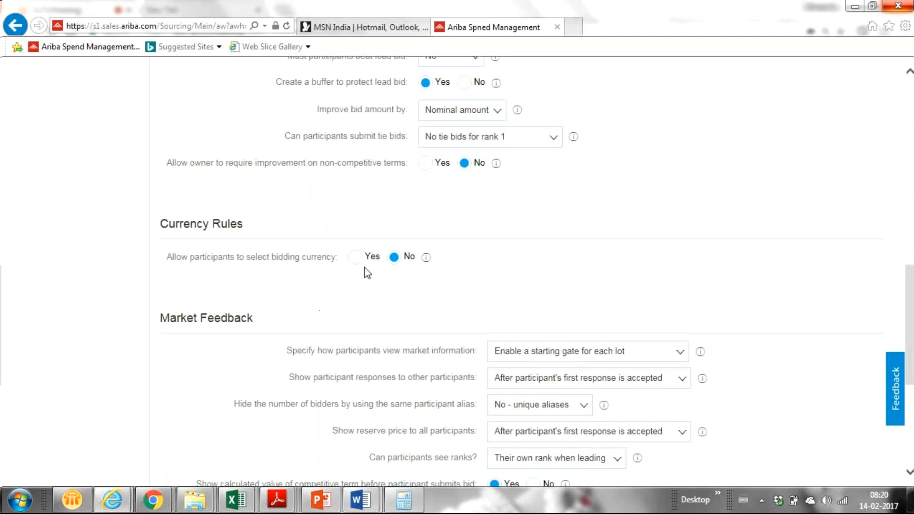
left_click(355, 259)
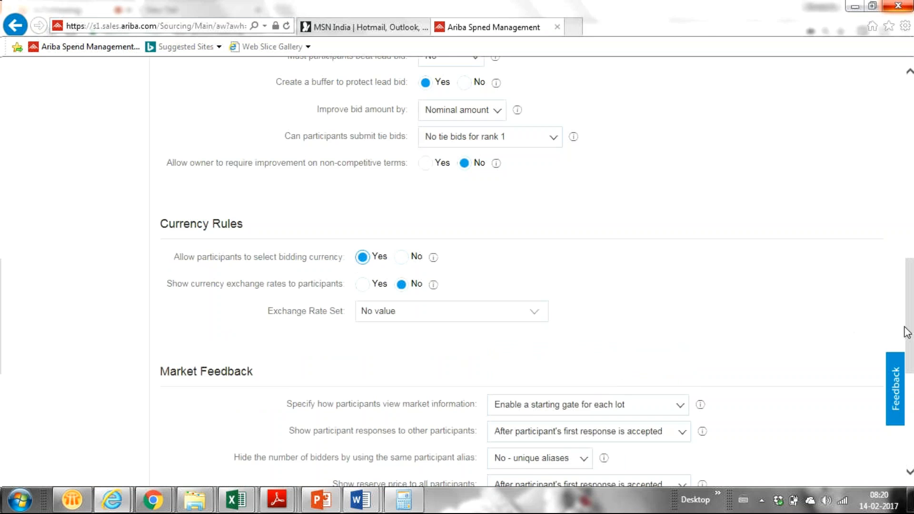
left_click_drag(911, 325, 905, 263)
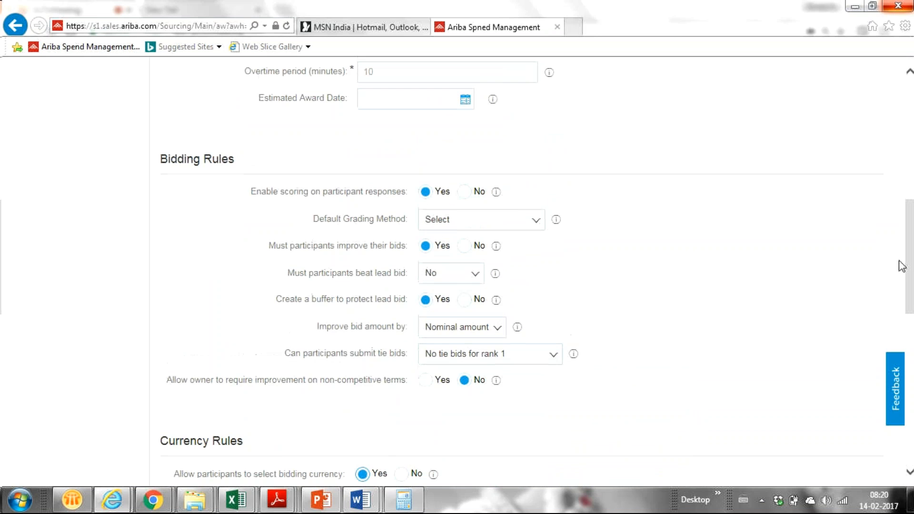
left_click(462, 304)
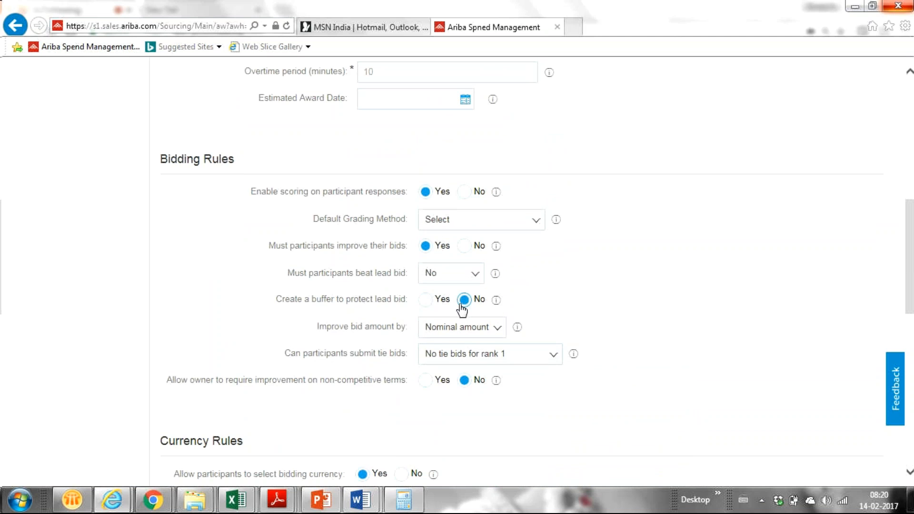
left_click(425, 304)
left_click(495, 301)
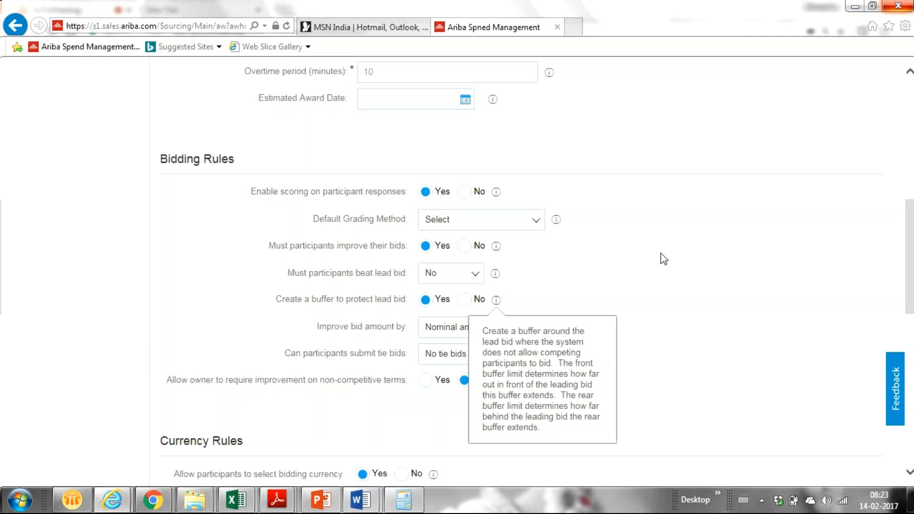
scroll(664, 259, "up", 1)
scroll(664, 259, "down", 4)
scroll(664, 259, "down", 5)
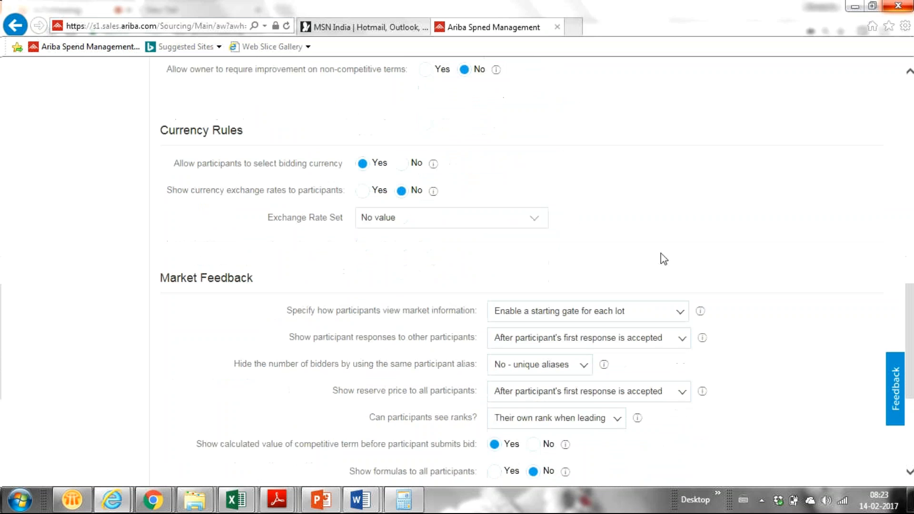
scroll(663, 259, "up", 1)
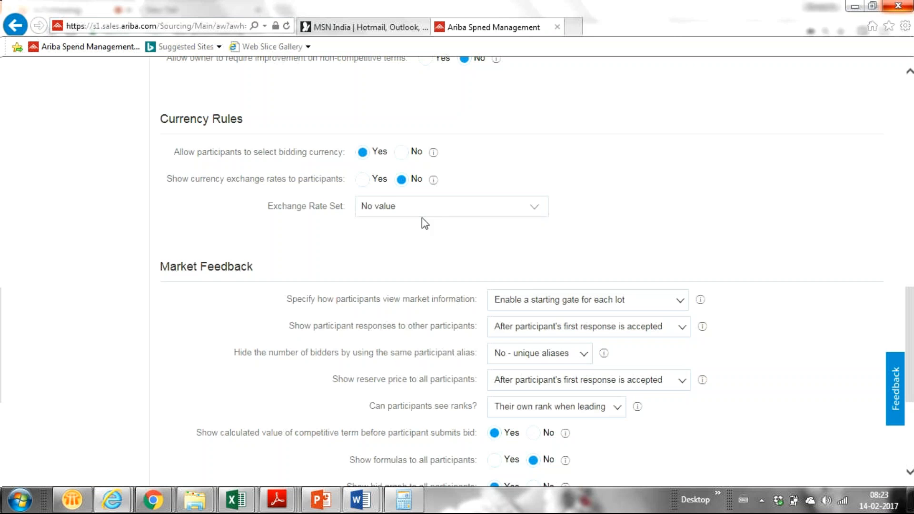
left_click(538, 206)
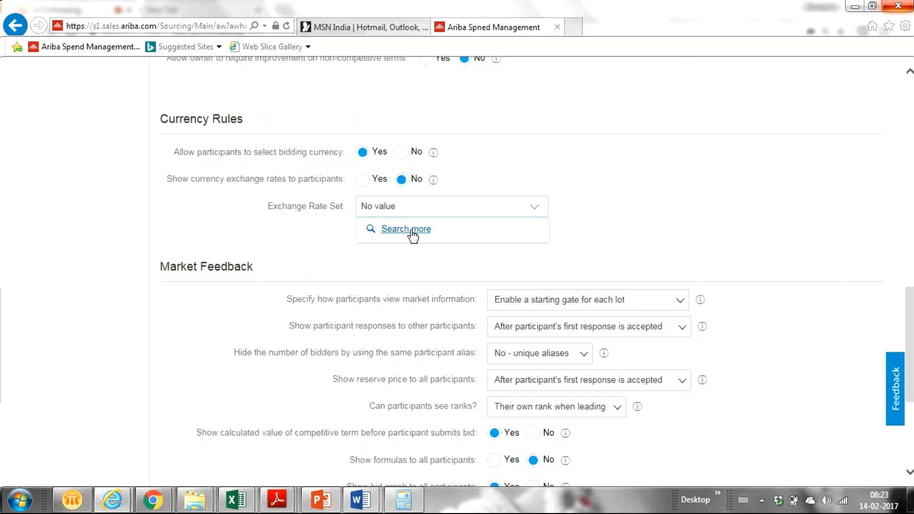
left_click(303, 244)
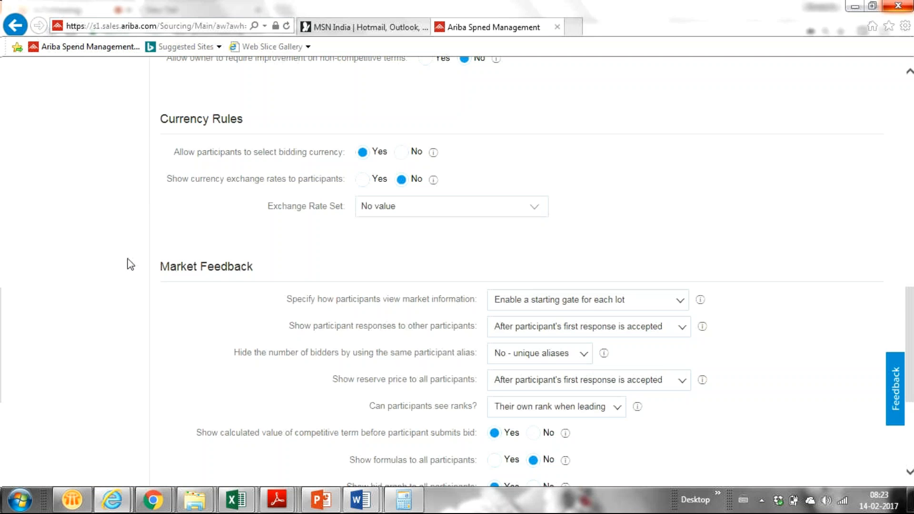
scroll(127, 258, "up", 2)
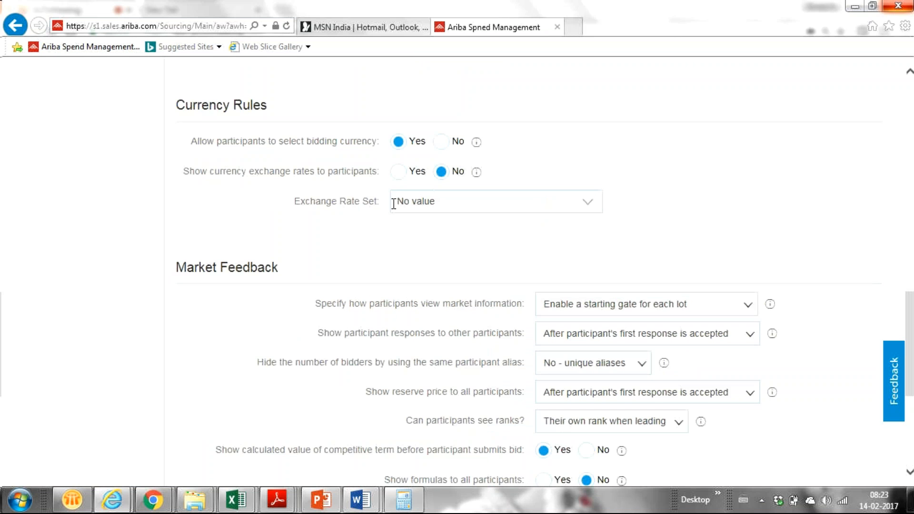
scroll(393, 202, "down", 2)
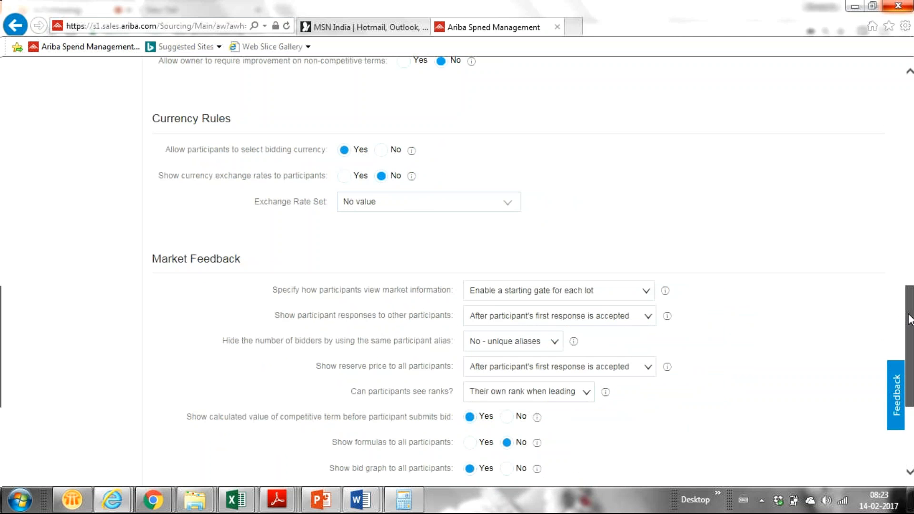
left_click_drag(909, 319, 911, 330)
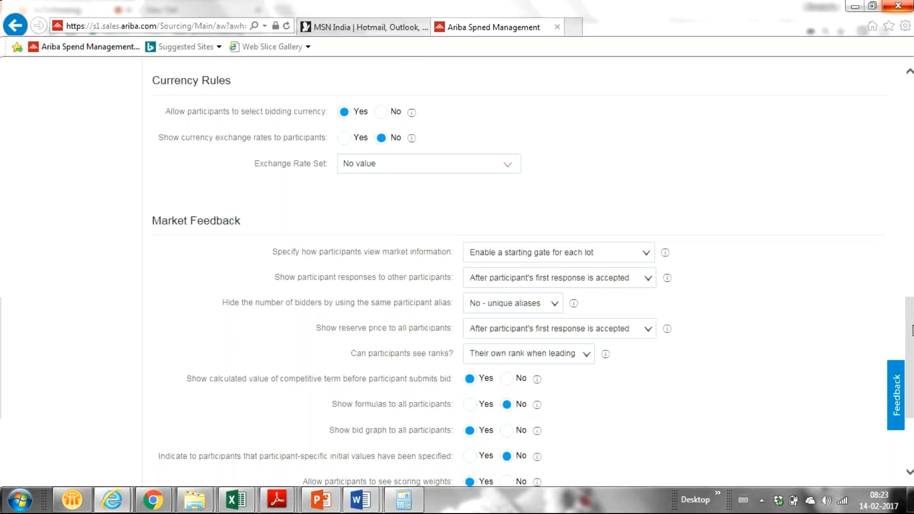
scroll(912, 330, "up", 1)
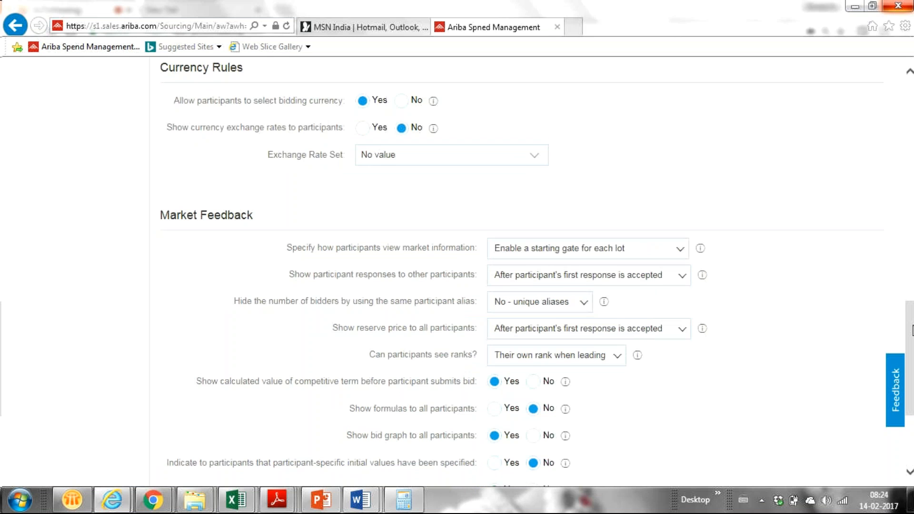
scroll(912, 330, "down", 1)
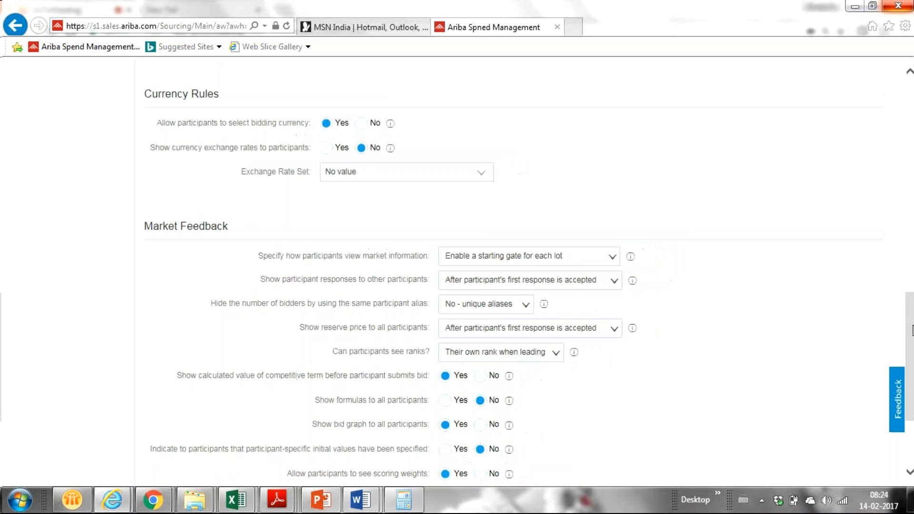
scroll(912, 331, "down", 1)
scroll(913, 330, "up", 1)
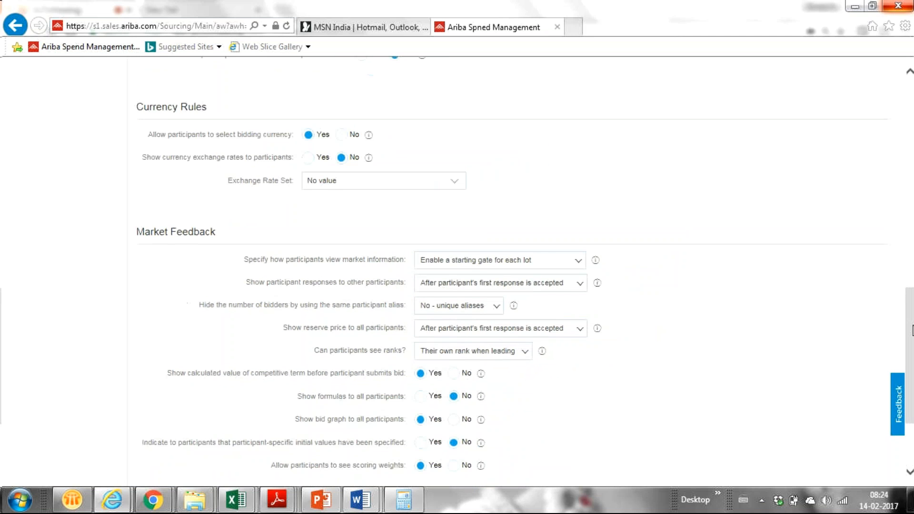
scroll(913, 330, "up", 1)
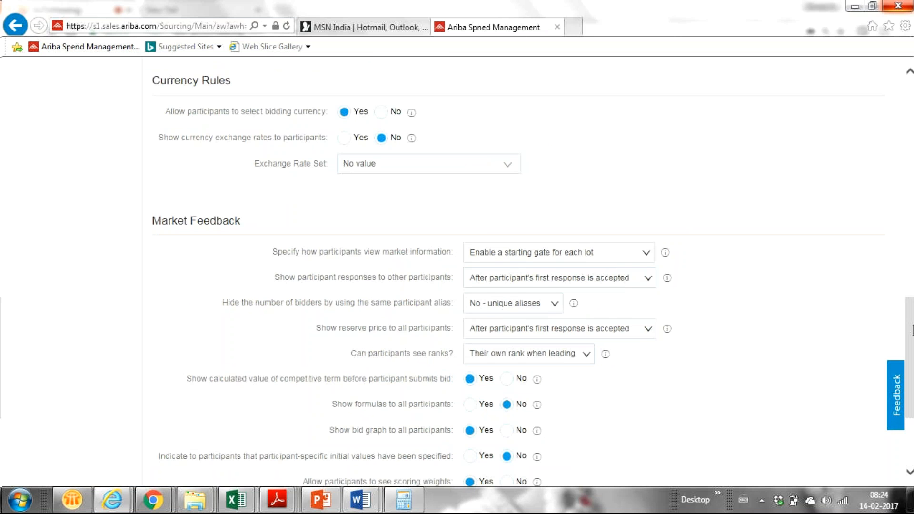
scroll(912, 331, "up", 1)
scroll(457, 271, "up", 3, "ctrl")
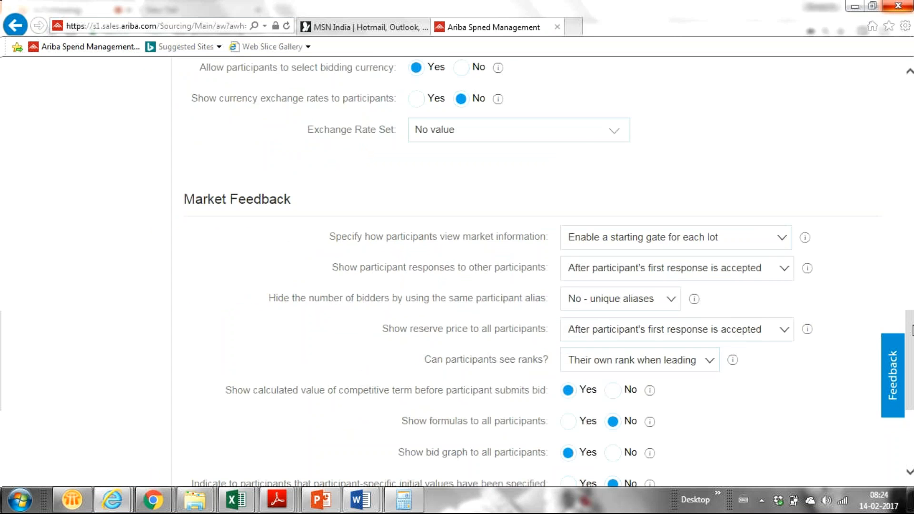
scroll(457, 271, "down", 1, "ctrl")
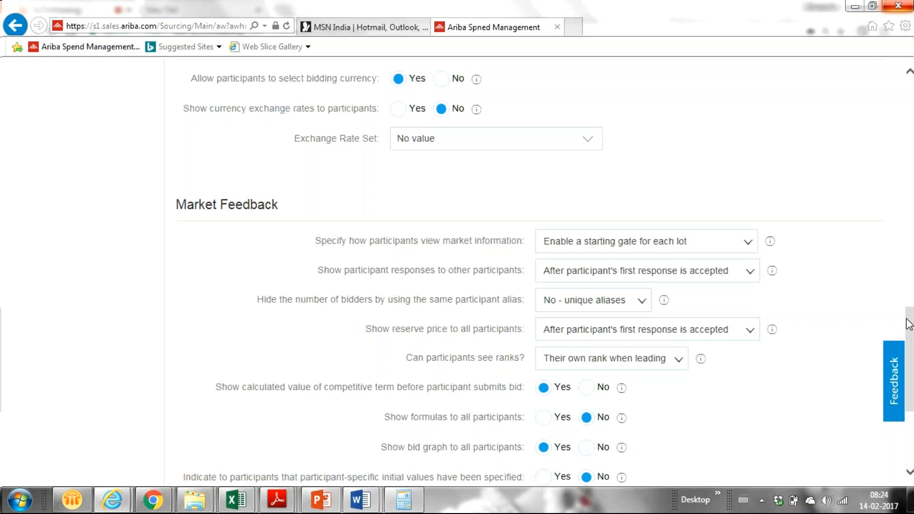
left_click_drag(908, 323, 909, 354)
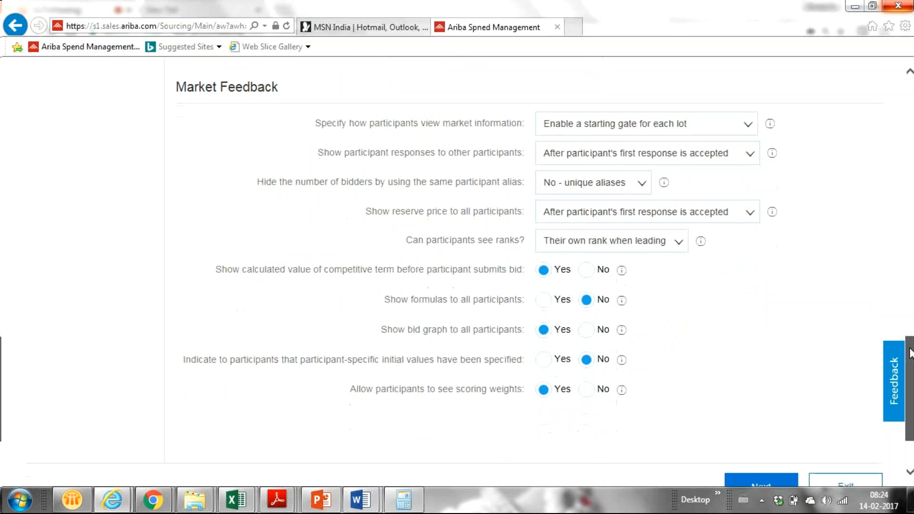
scroll(874, 332, "down", 1)
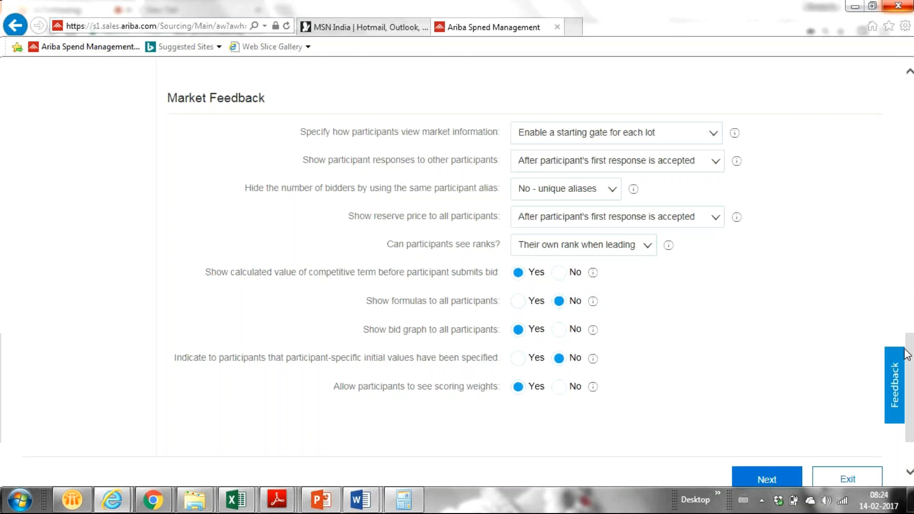
mouse_move(913, 357)
left_mouse_down()
mouse_move(912, 347)
mouse_move(912, 357)
left_mouse_up()
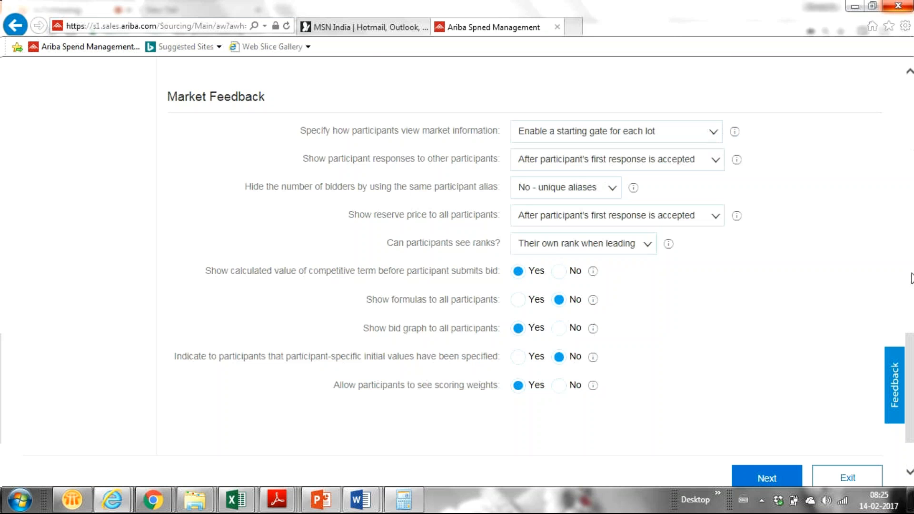
left_click_drag(909, 362, 894, 284)
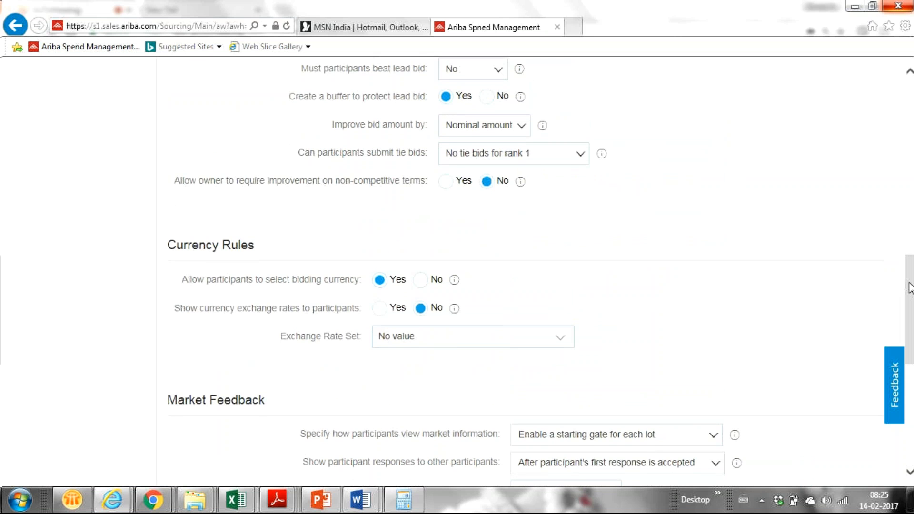
left_click_drag(909, 288, 907, 262)
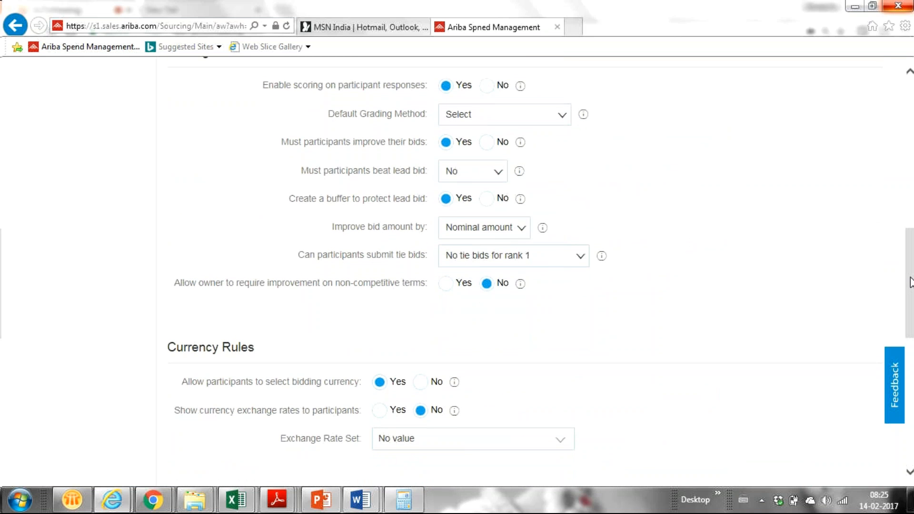
left_click_drag(909, 282, 906, 251)
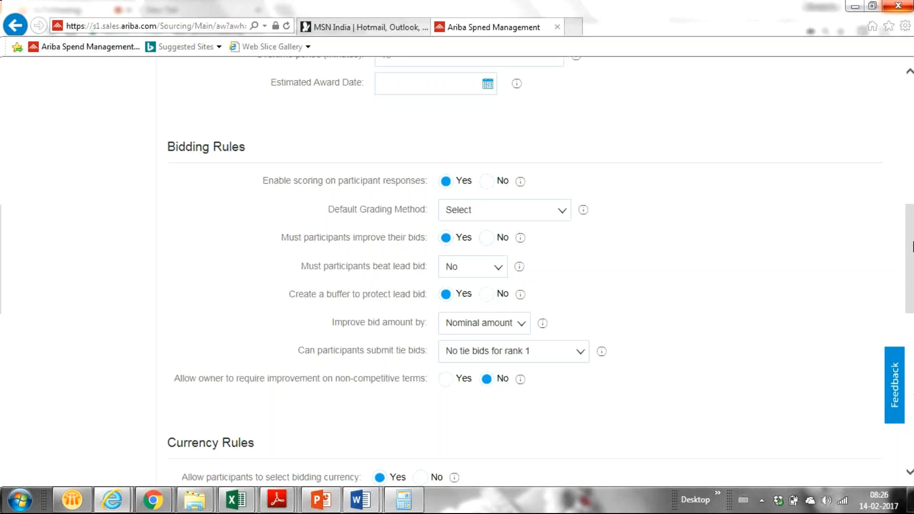
scroll(910, 255, "down", 1)
left_click_drag(912, 256, 676, 218)
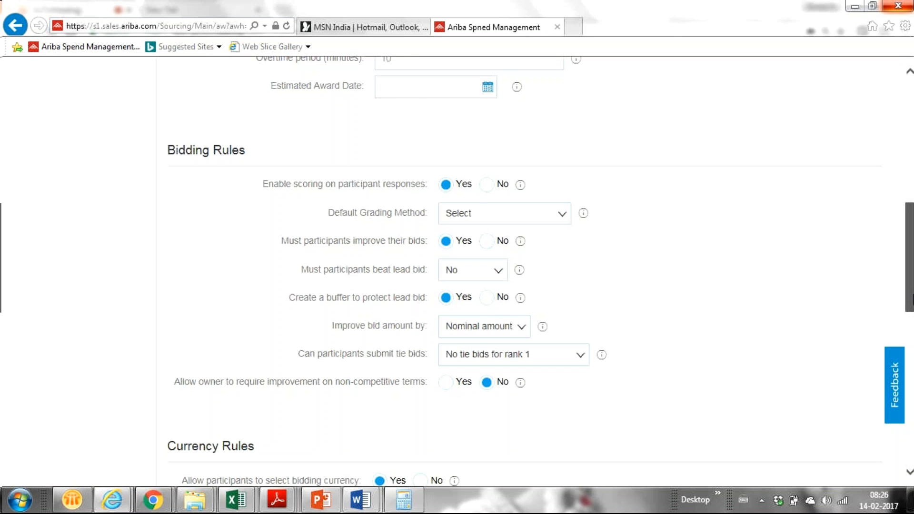
scroll(909, 267, "down", 2)
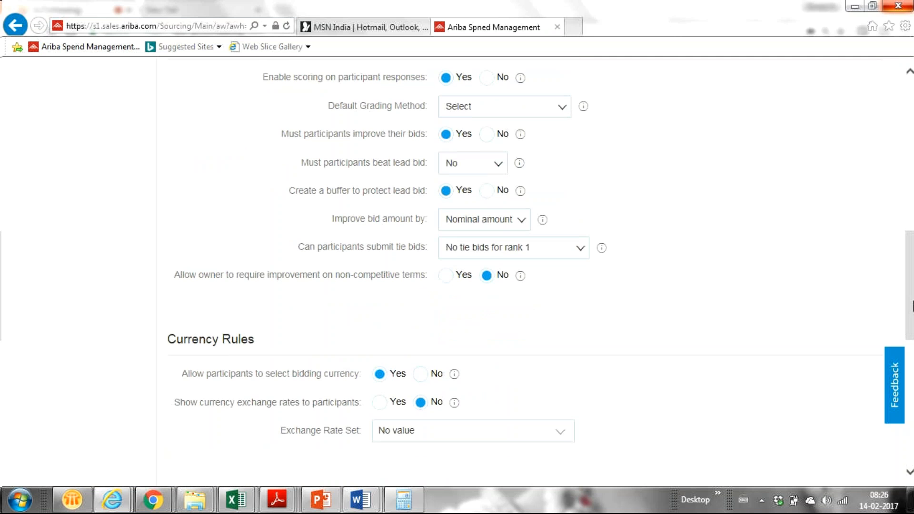
left_click_drag(913, 301, 901, 388)
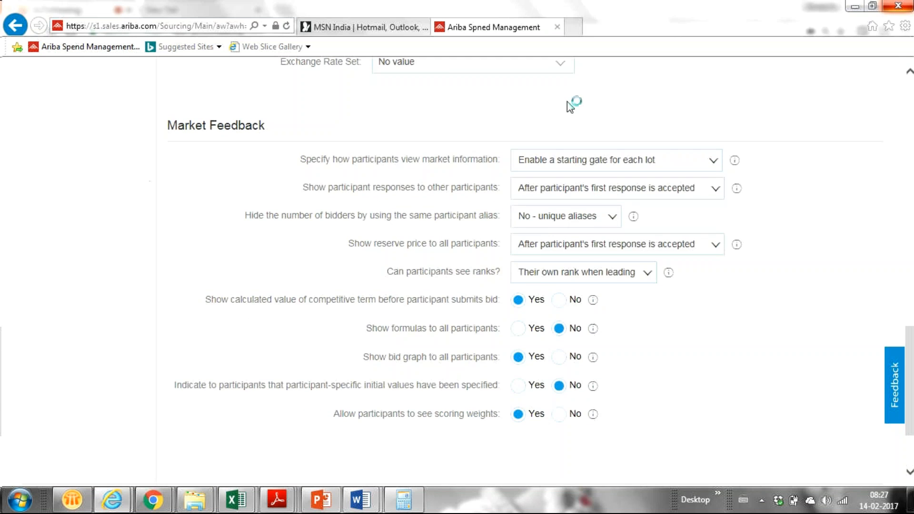
- Review the market-information starting-gate options unchanged, then bring up the 'Show participant responses' choices
scroll(877, 241, "up", 5)
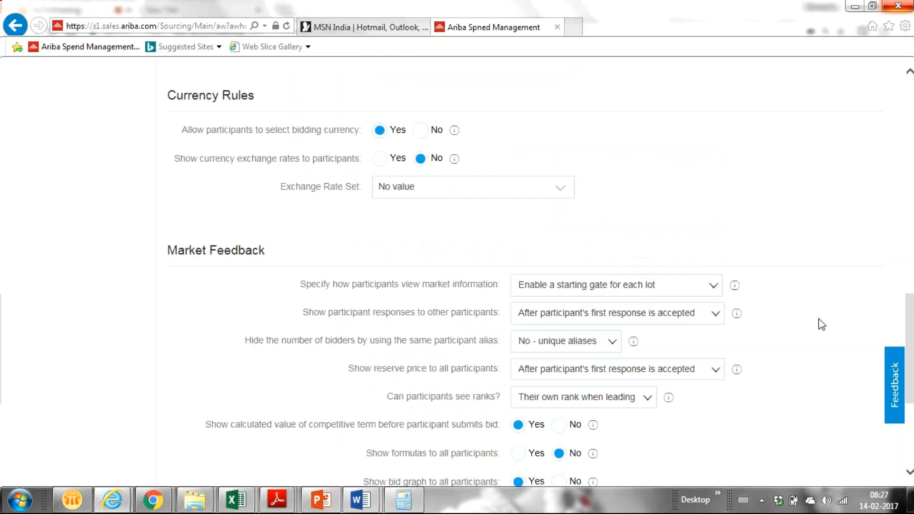
scroll(911, 391, "down", 5)
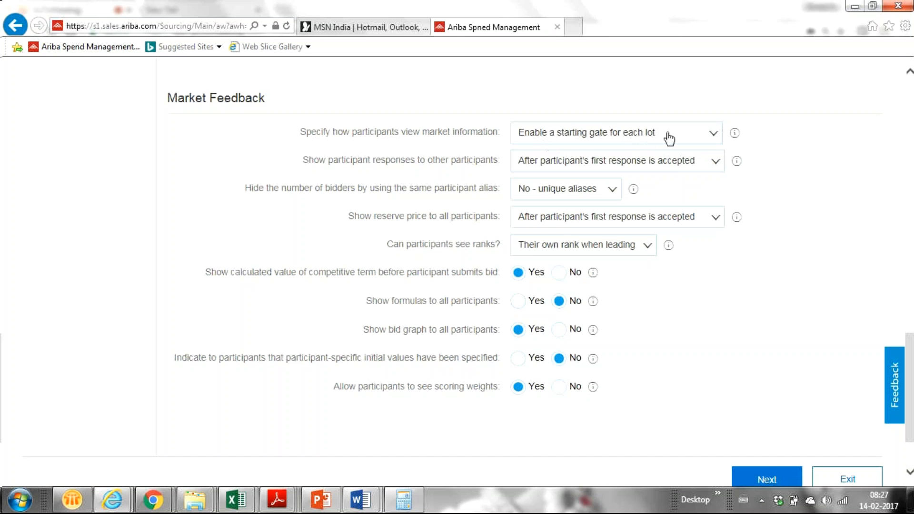
left_click(709, 138)
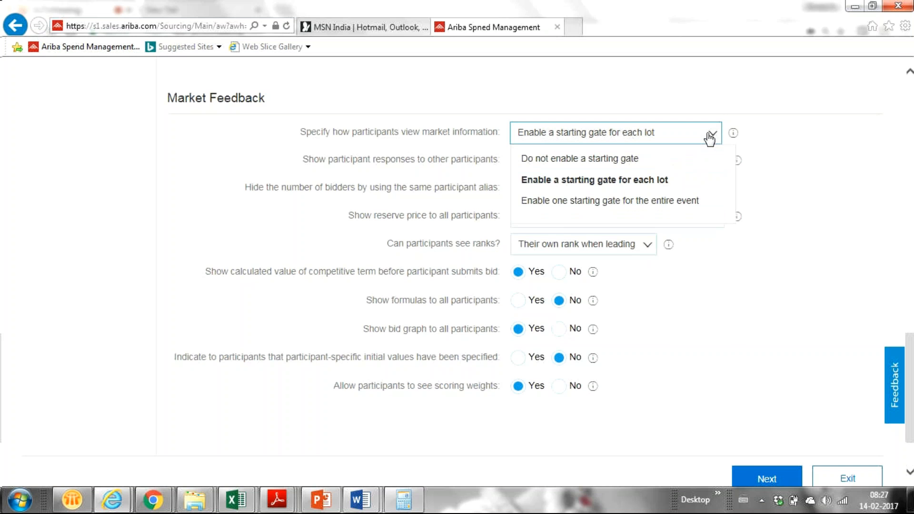
left_click(810, 171)
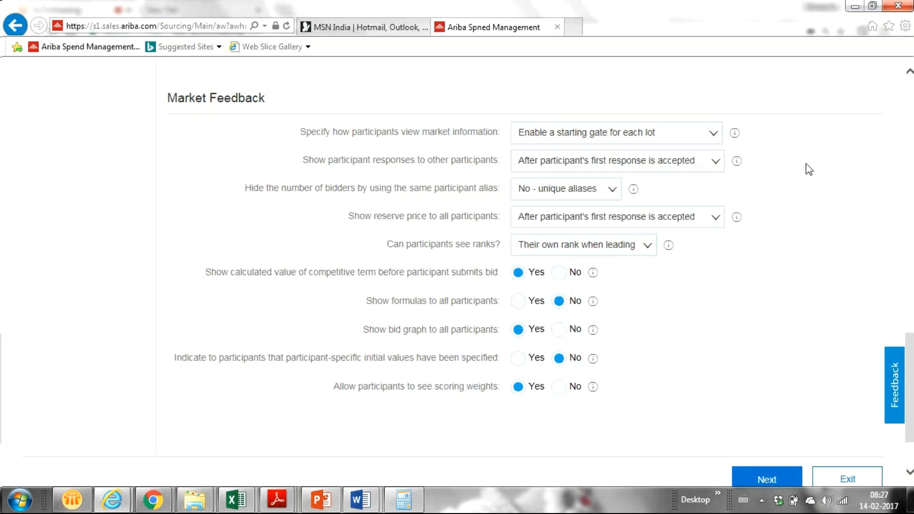
left_click(710, 136)
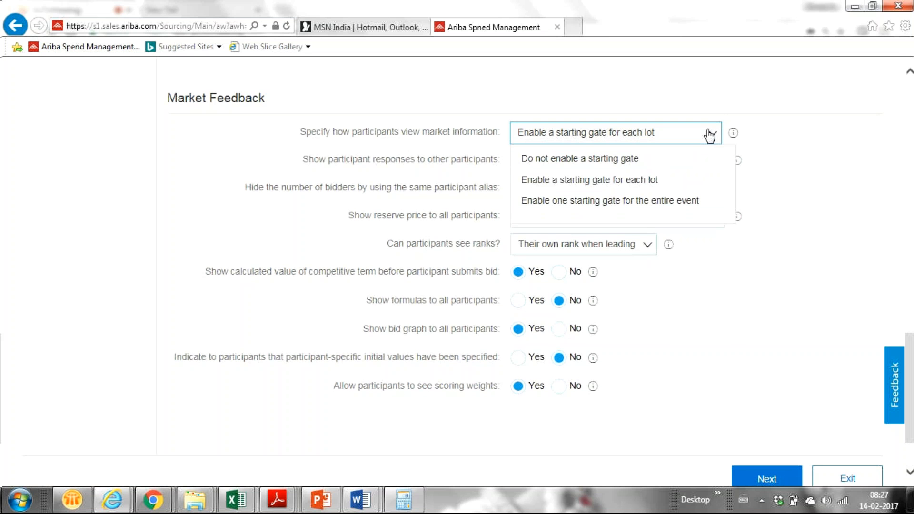
left_click(830, 164)
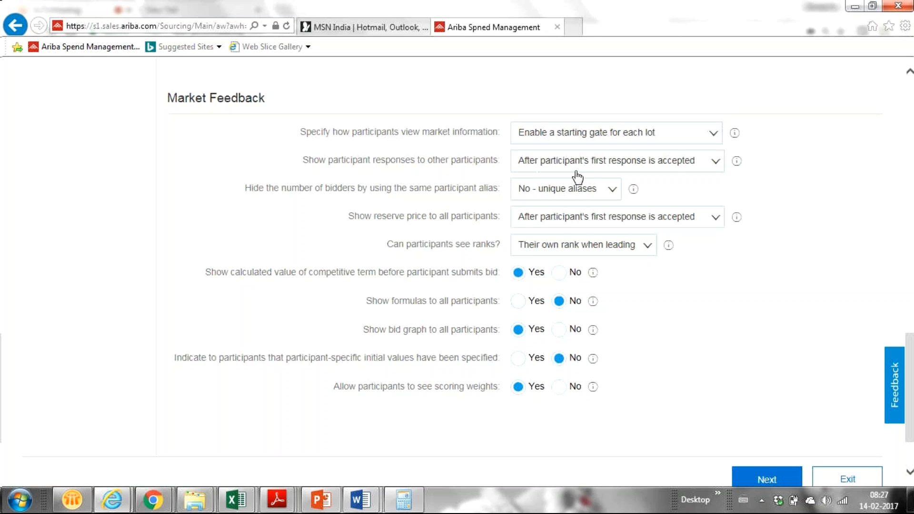
left_click(716, 165)
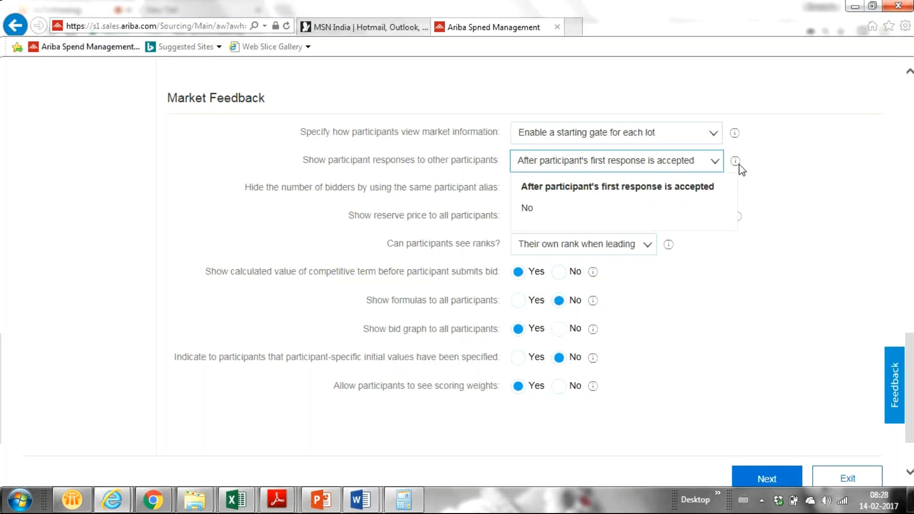
- Switch participant-response visibility to No, then back to 'After participant's first response is accepted'
left_click(634, 211)
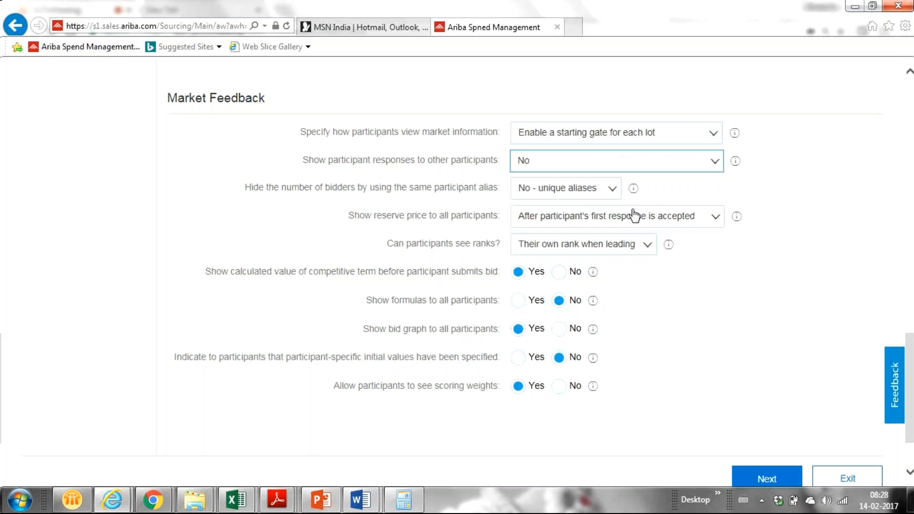
left_click(714, 161)
left_click(678, 185)
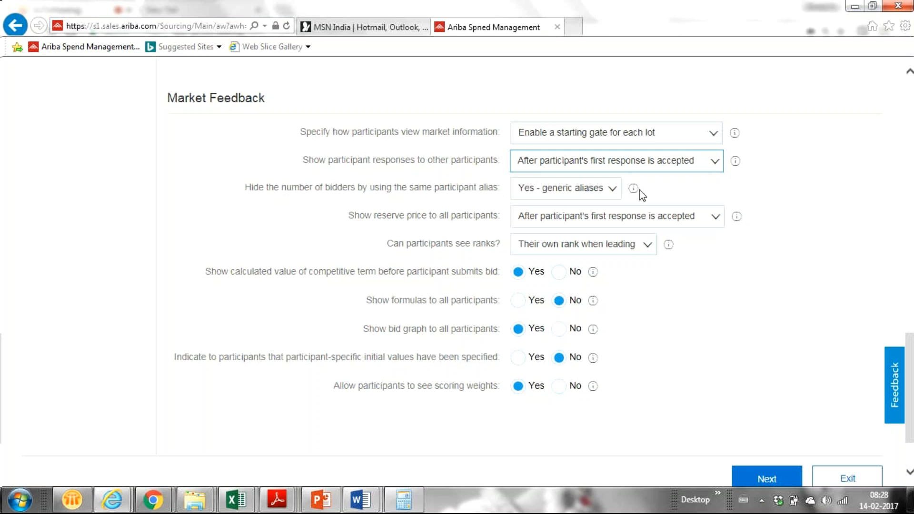
- Set 'Hide the number of bidders' to 'No - unique aliases'
left_click(612, 190)
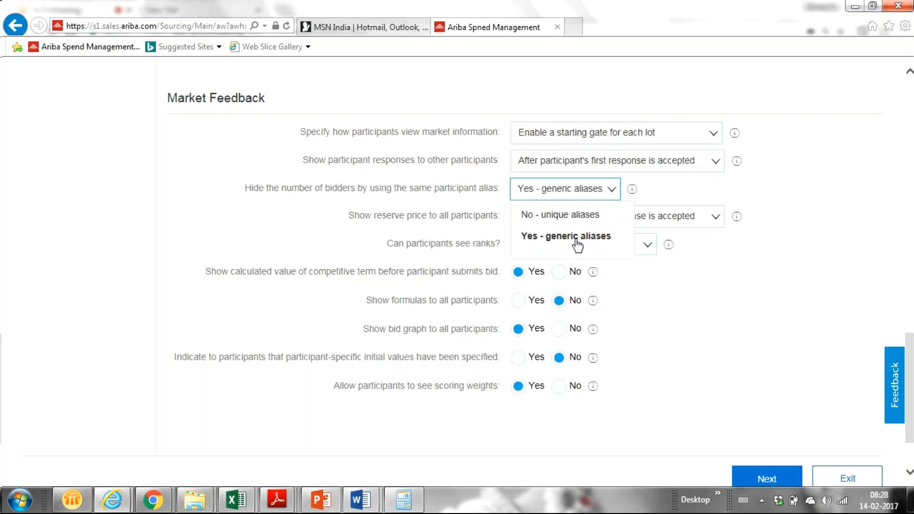
left_click(577, 214)
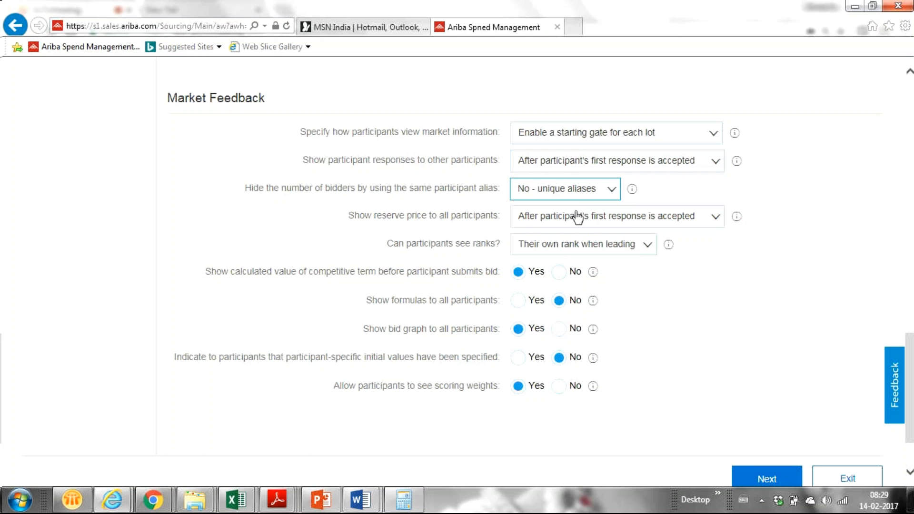
left_click(610, 193)
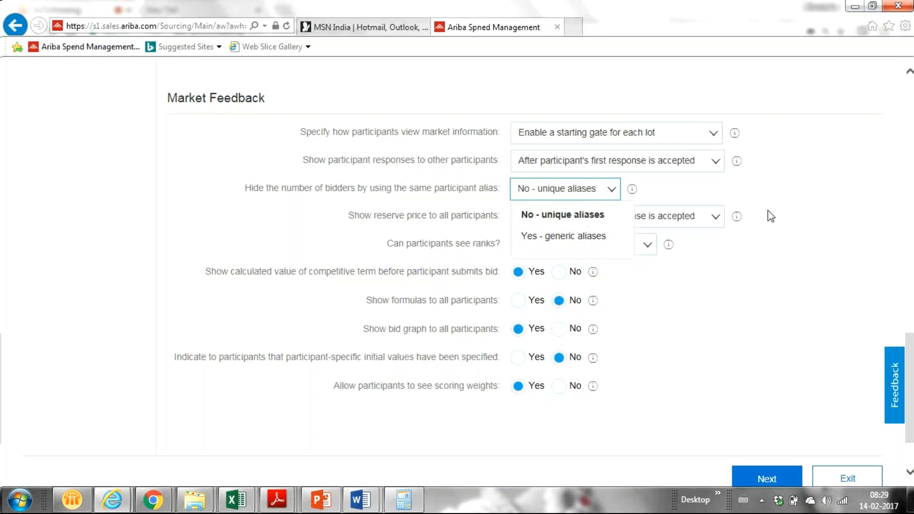
left_click(727, 194)
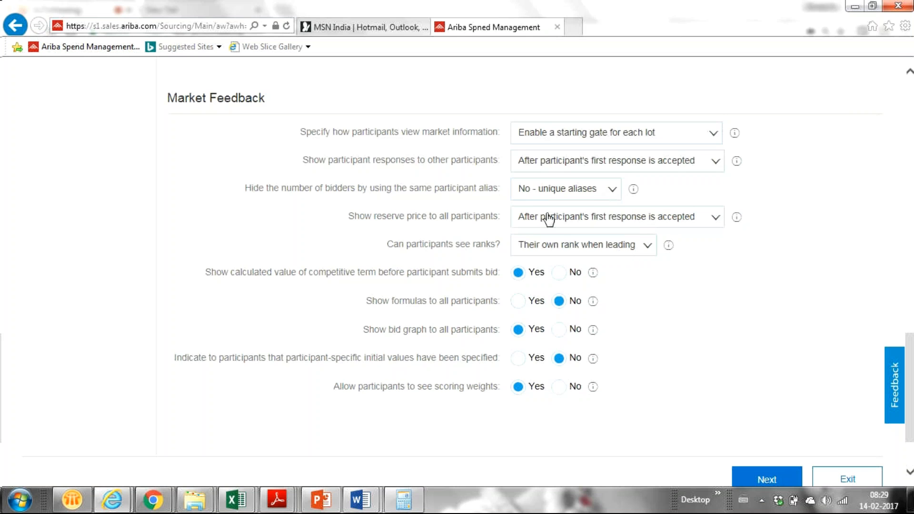
- Set 'Show reserve price to all participants' to No
left_click(715, 219)
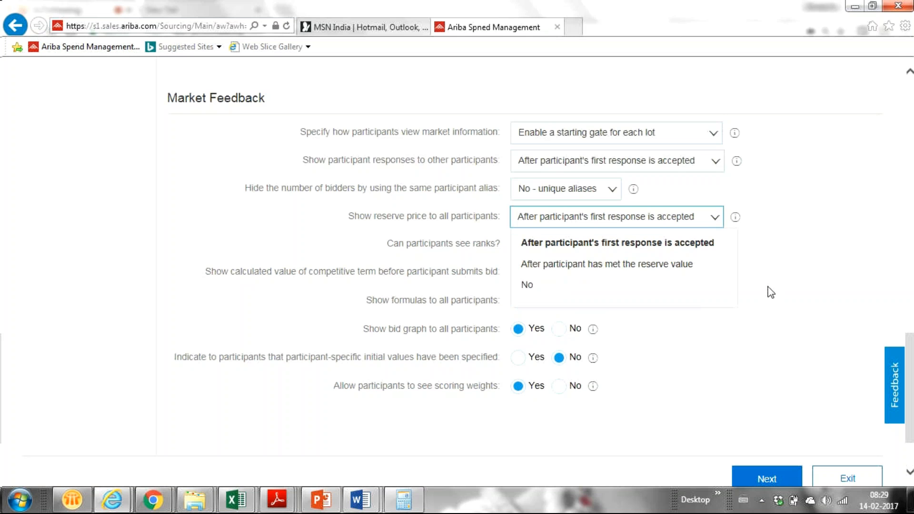
left_click(839, 257)
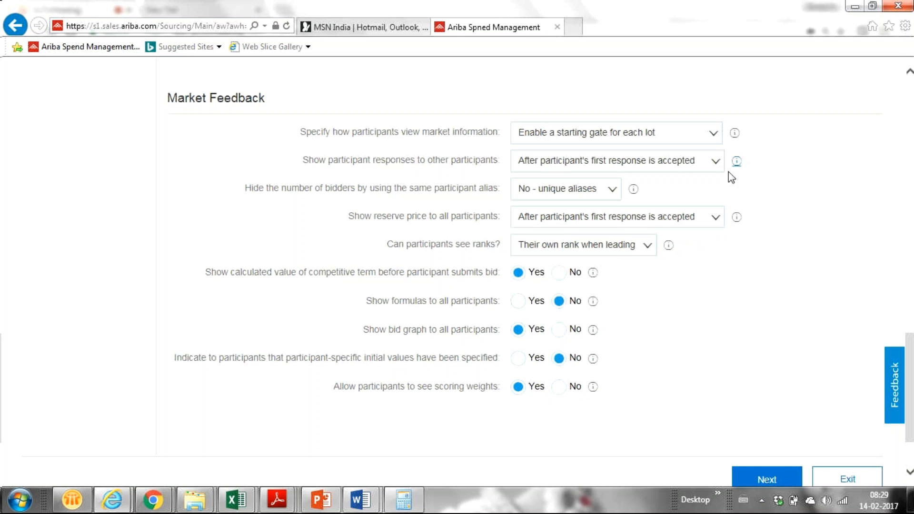
left_click(716, 222)
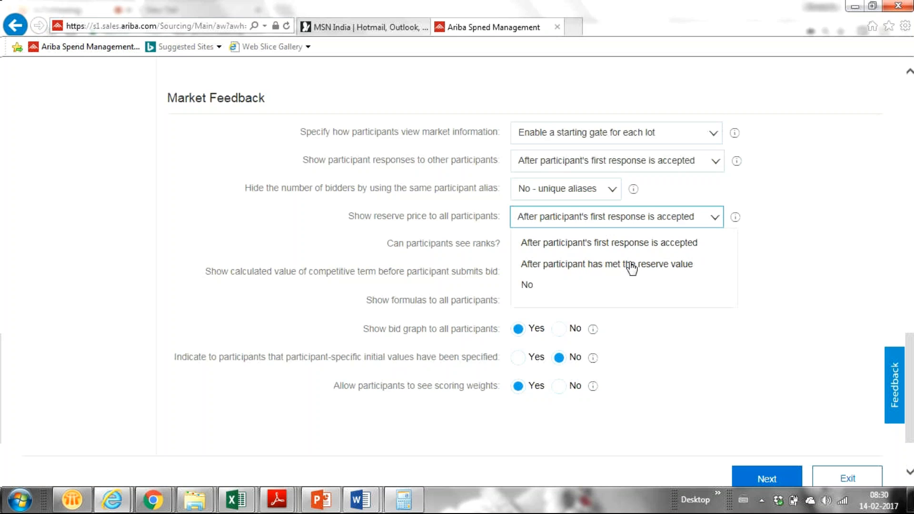
left_click(569, 287)
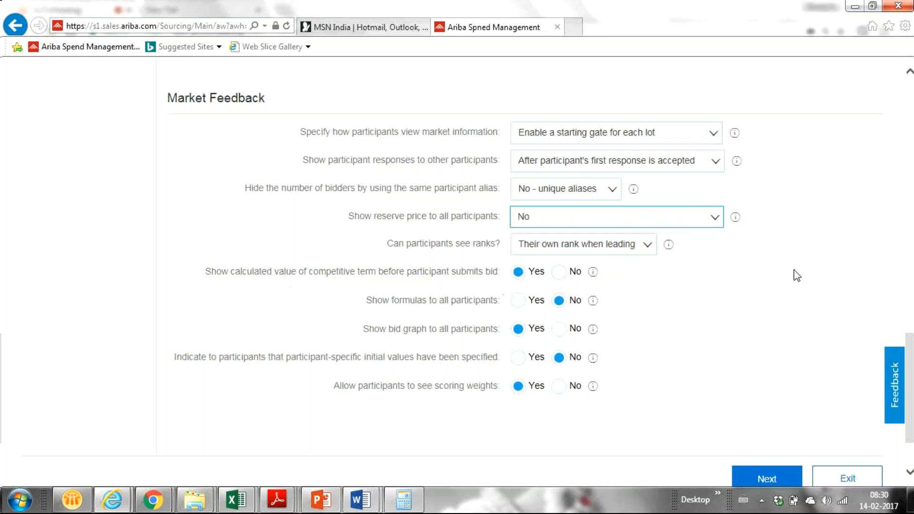
left_click(645, 248)
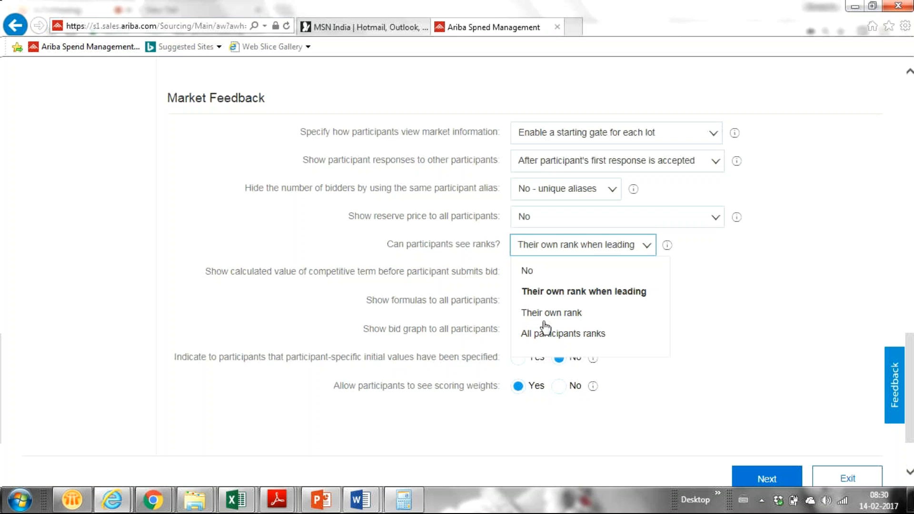
- Set 'Show calculated value of competitive term before participant submits bid' to No, leaving rank visibility unchanged
left_click(817, 327)
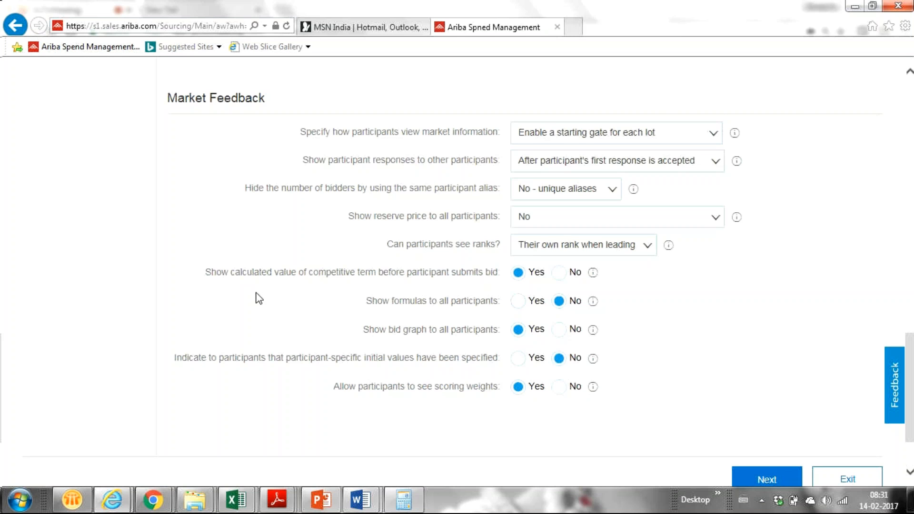
mouse_move(595, 274)
left_click(558, 276)
scroll(559, 306, "up", 1)
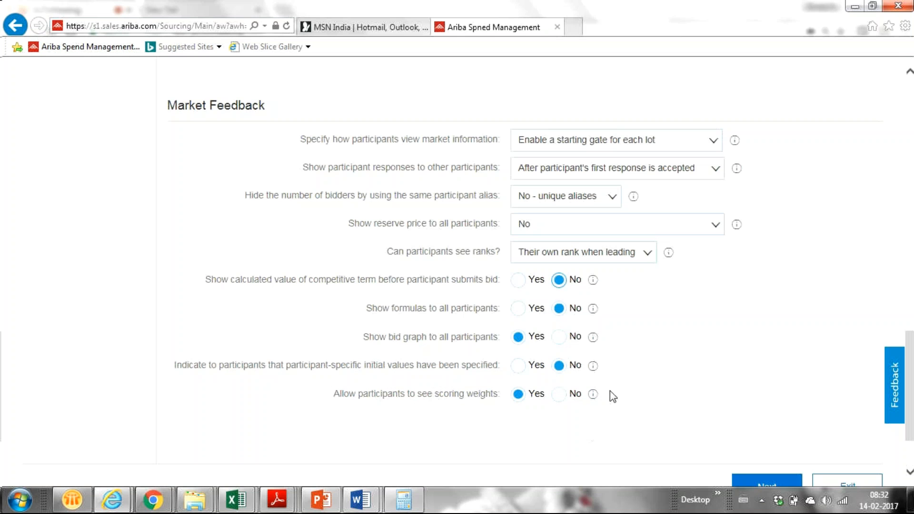
right_click(907, 346)
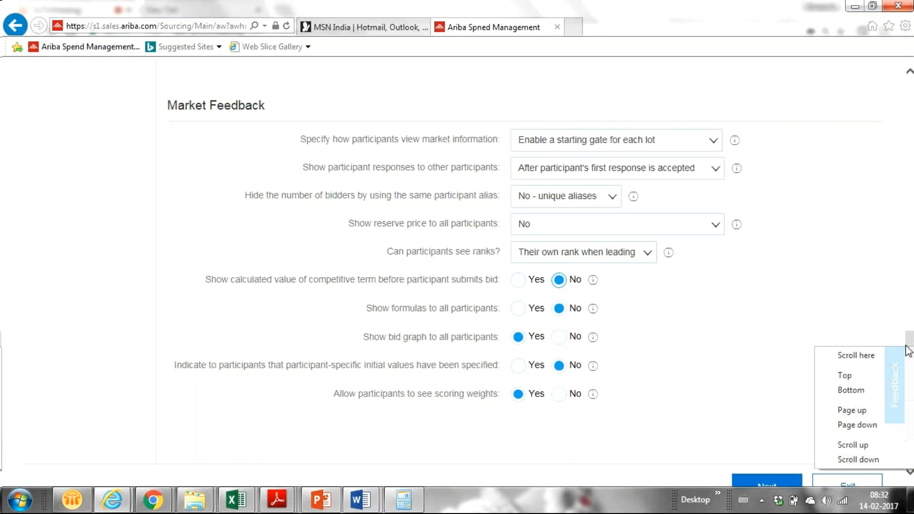
left_click_drag(907, 346, 904, 369)
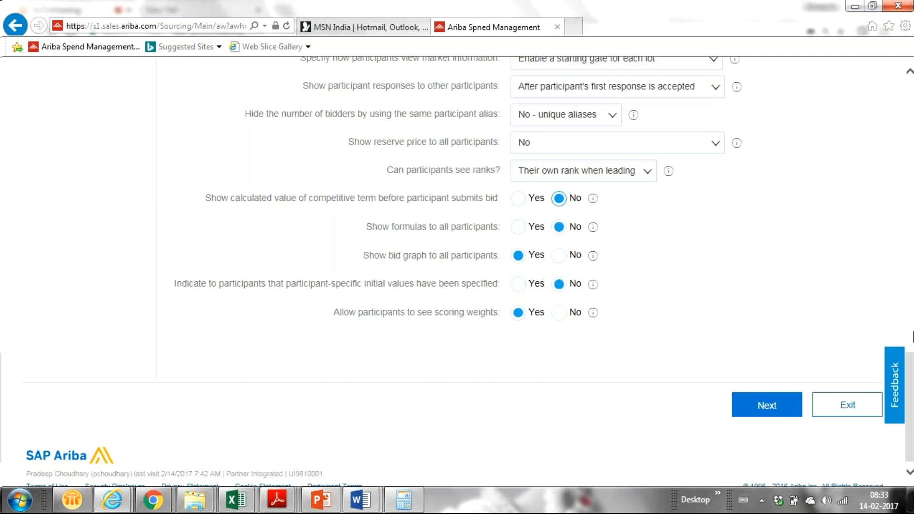
right_click(911, 419)
left_click(790, 182)
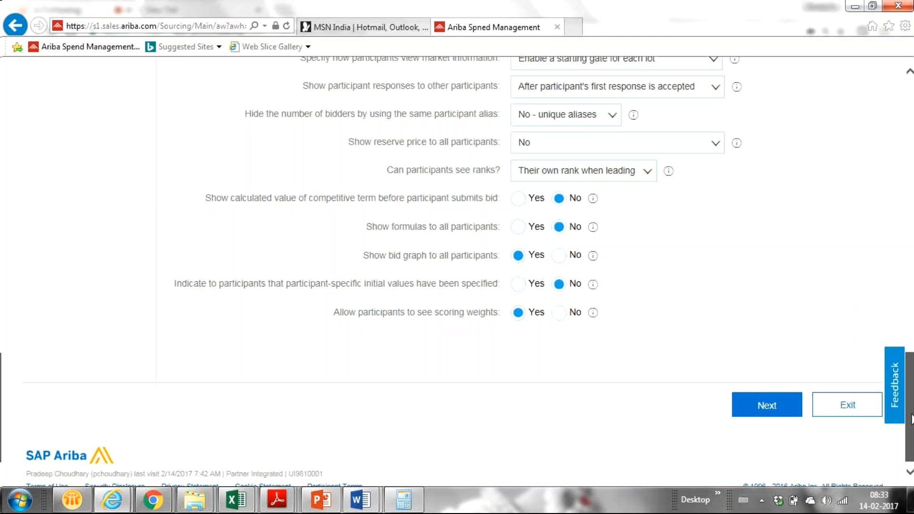
left_click_drag(911, 419, 893, 370)
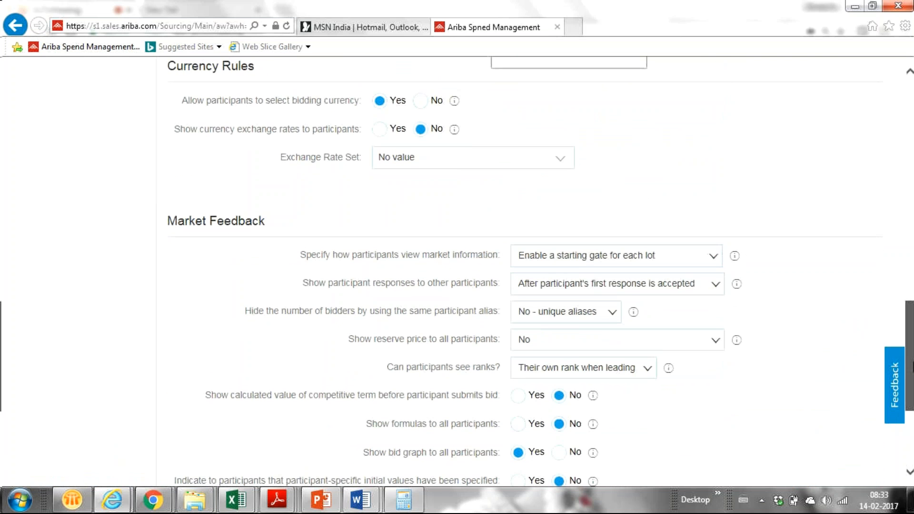
left_click_drag(913, 367, 913, 396)
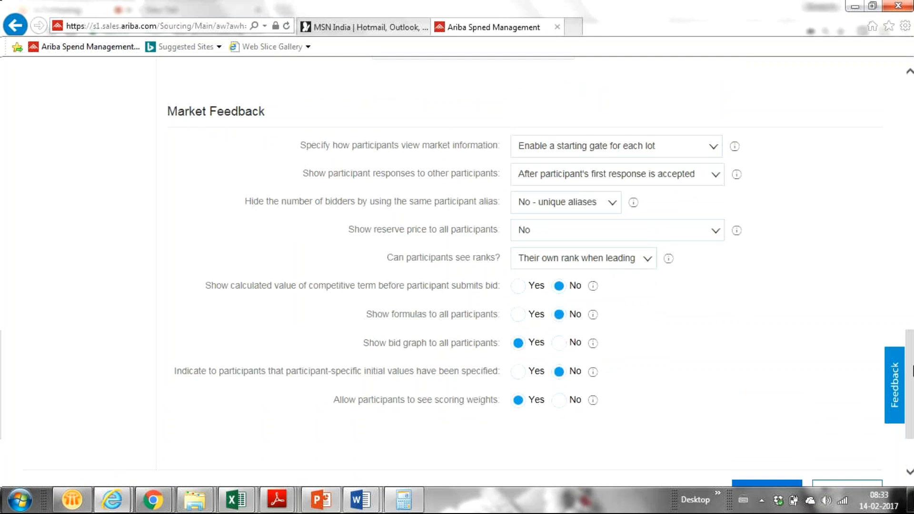
left_click_drag(912, 421, 912, 447)
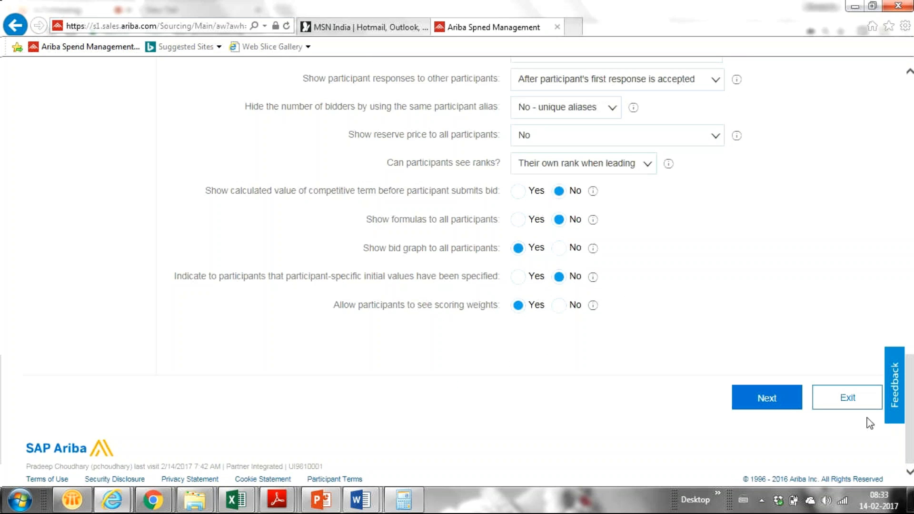
- Advance past the Team step to the event's empty Suppliers step
left_click(770, 399)
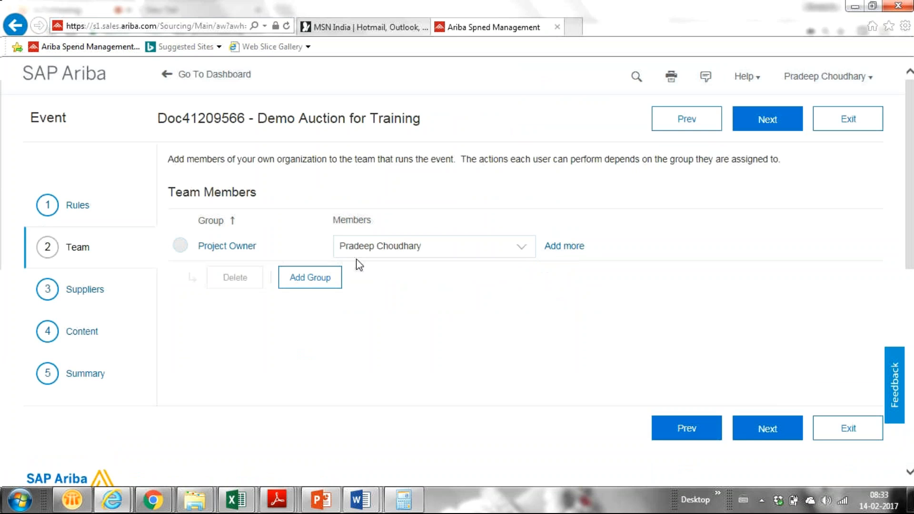
left_click(84, 291)
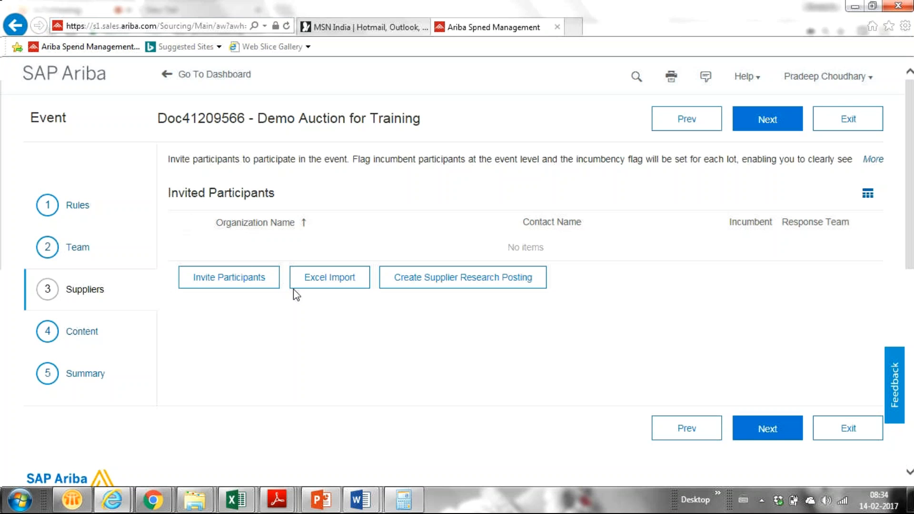
- Search participants for 'dinu' and invite Dinu Construction's second contact
left_click(262, 285)
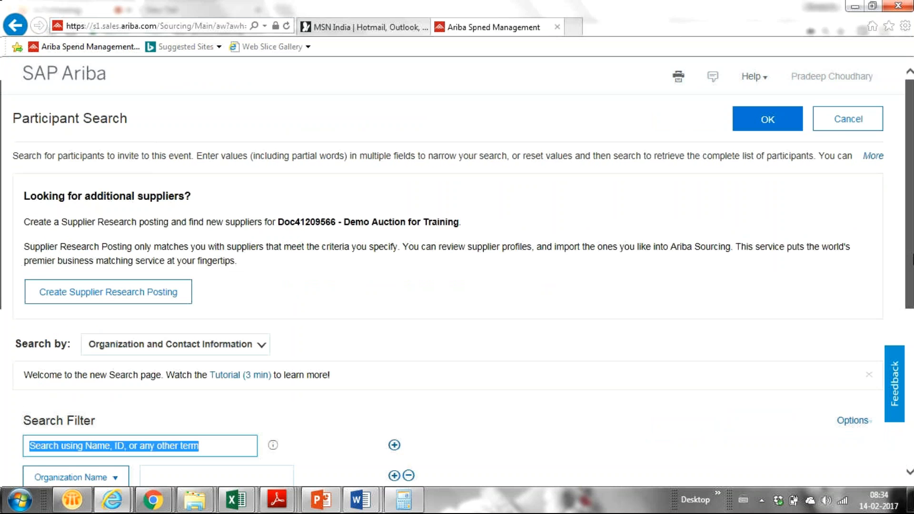
scroll(904, 325, "down", 3)
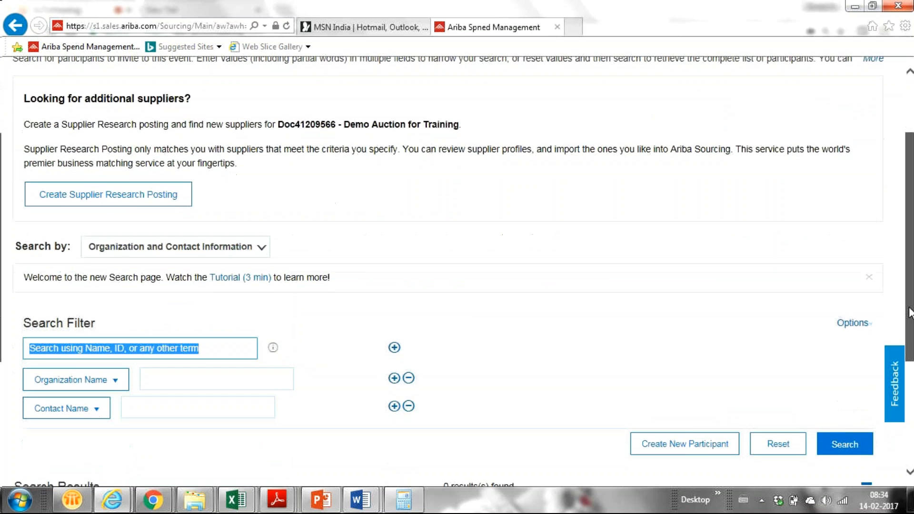
scroll(905, 325, "down", 1)
scroll(43, 257, "down", 1)
type("di")
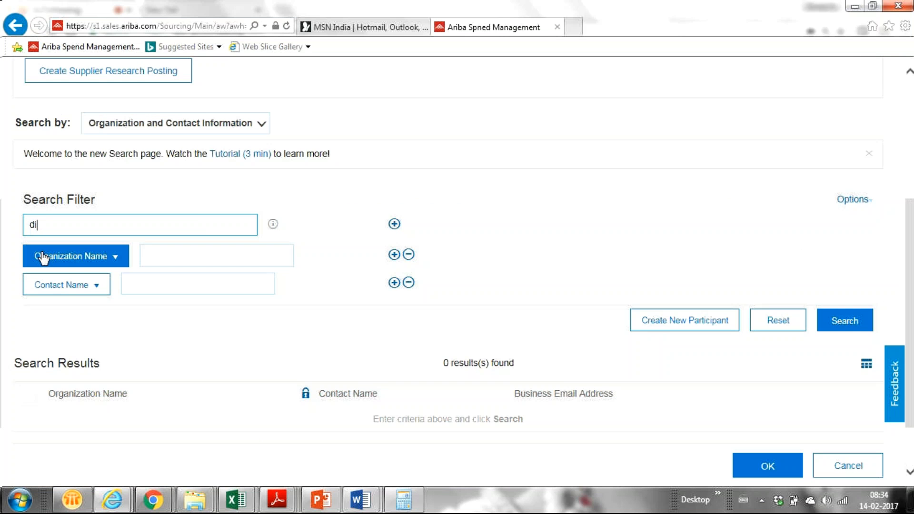
type("nu")
key("Return")
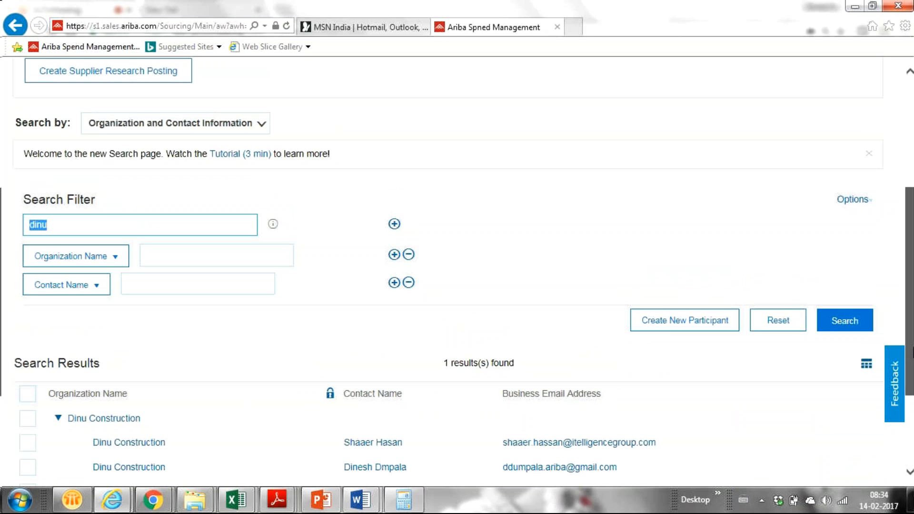
scroll(457, 271, "down", 3)
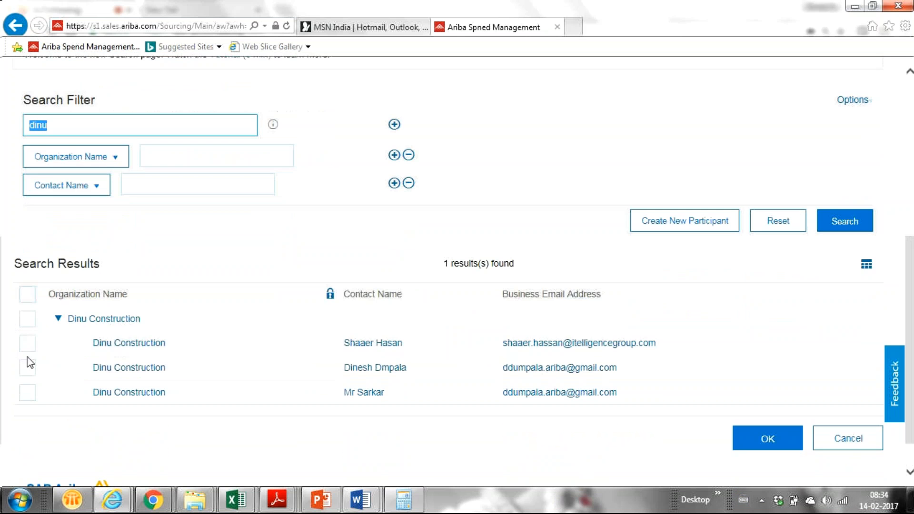
left_click(27, 369)
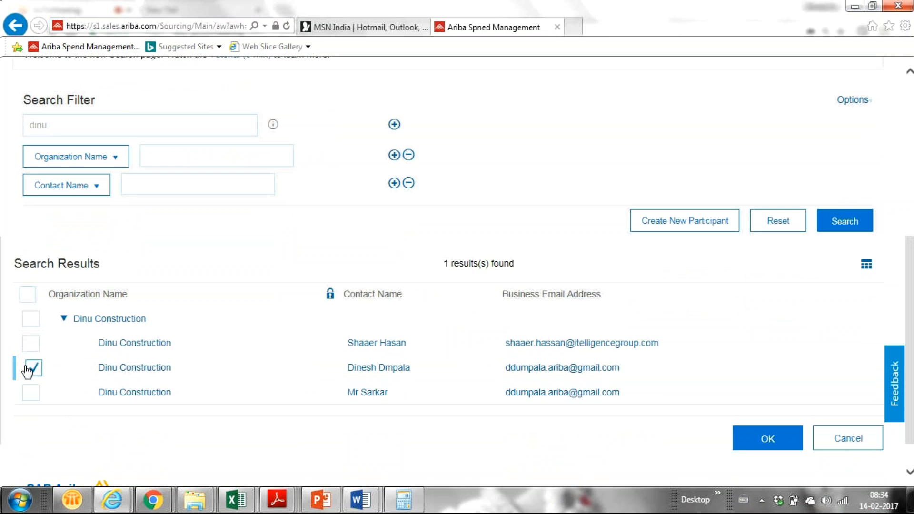
left_click(748, 443)
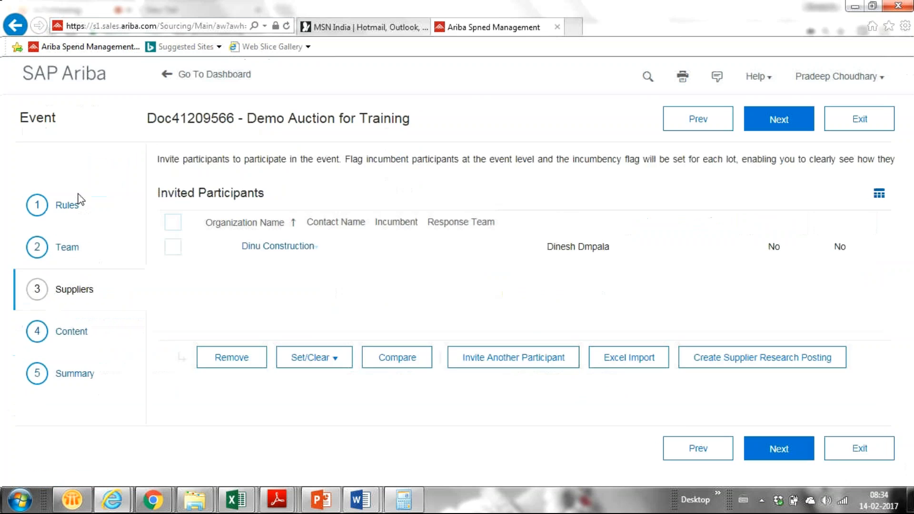
- Search participants for 'channa' and invite Channa Transportation as the second supplier
left_click(517, 278)
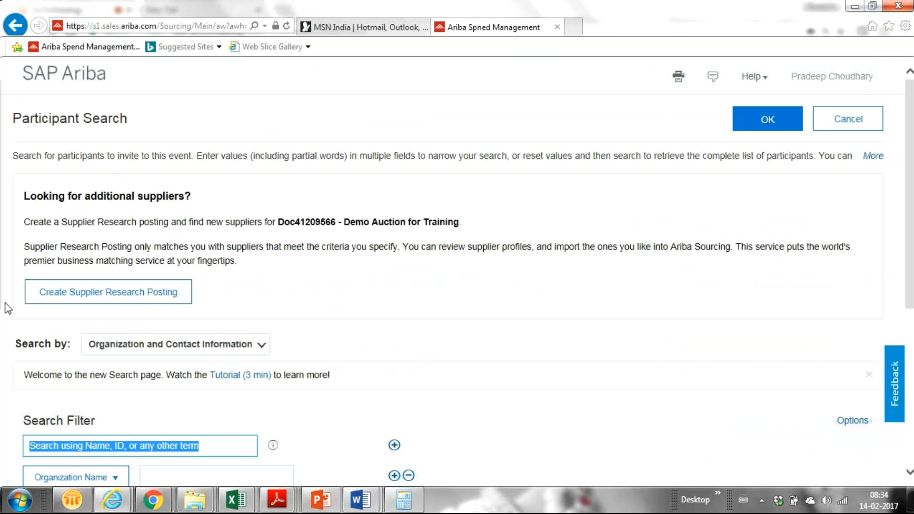
scroll(3, 323, "down", 1)
scroll(2, 322, "down", 4)
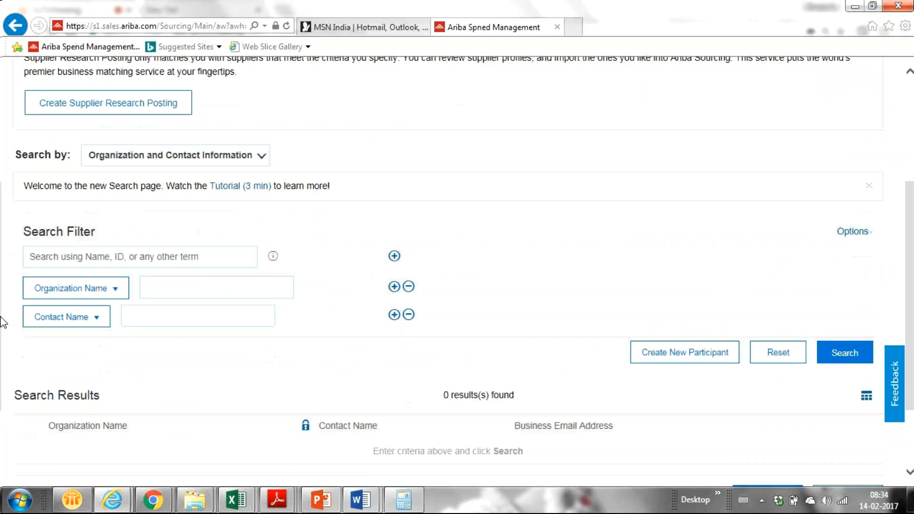
scroll(4, 316, "up", 1)
left_click(155, 285)
type("channa")
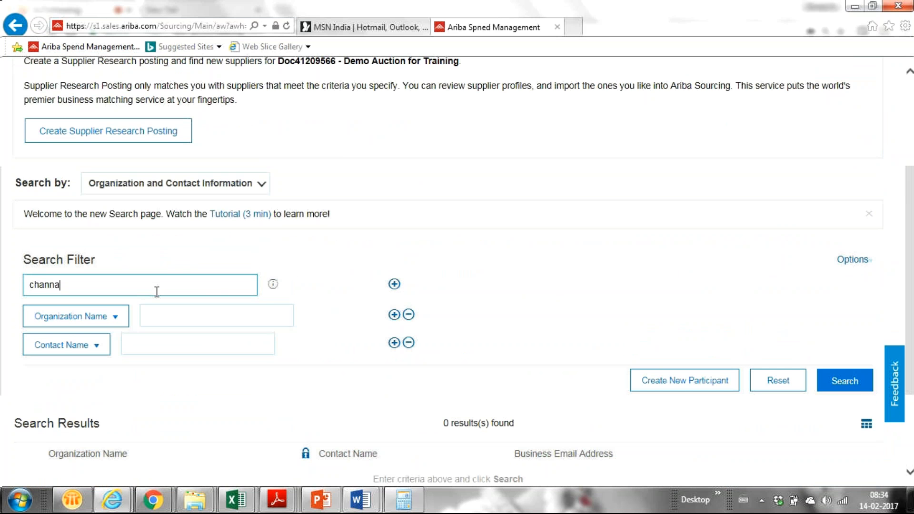
key("Return")
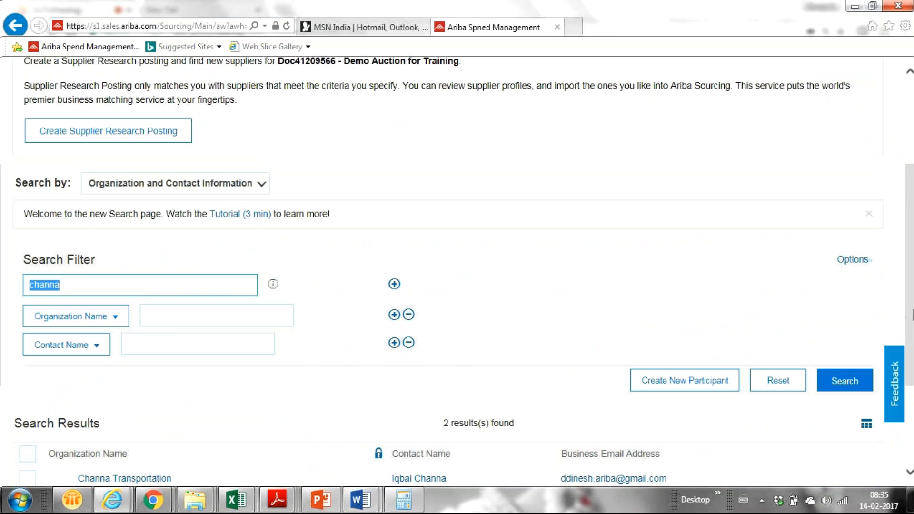
scroll(907, 403, "down", 3)
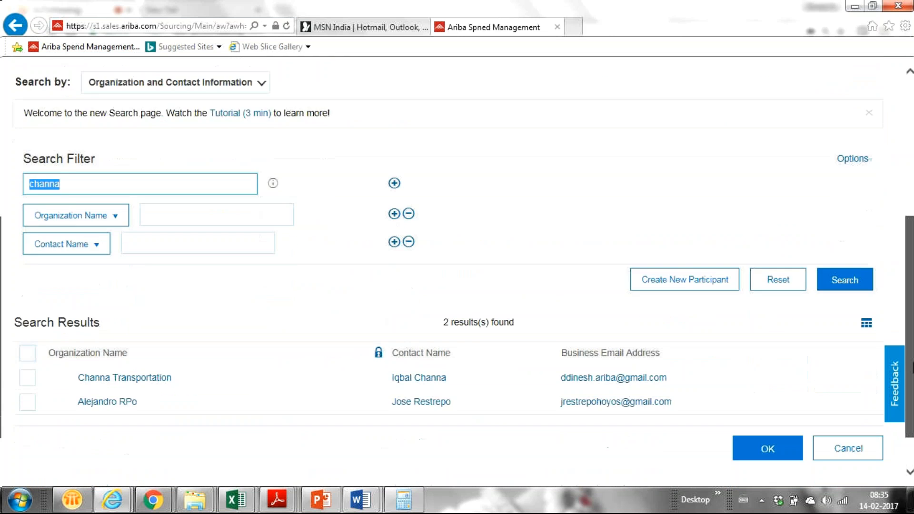
left_click(26, 332)
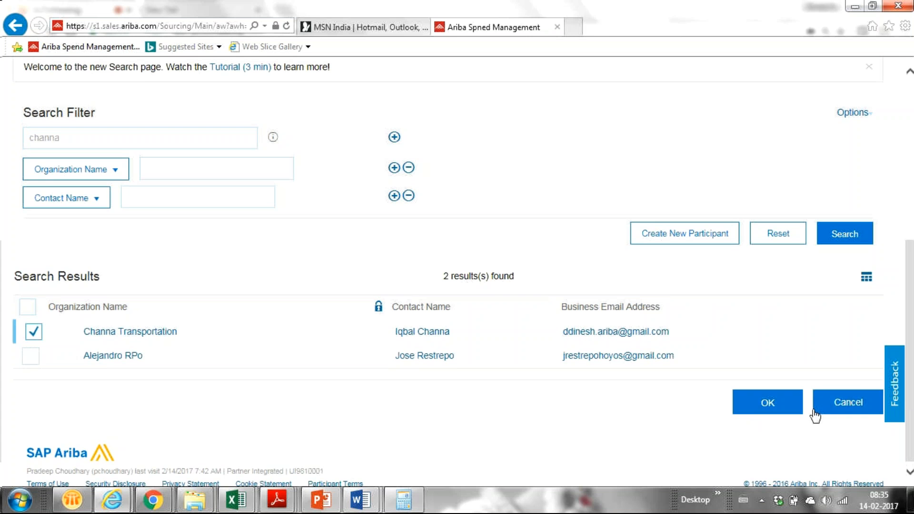
left_click(781, 409)
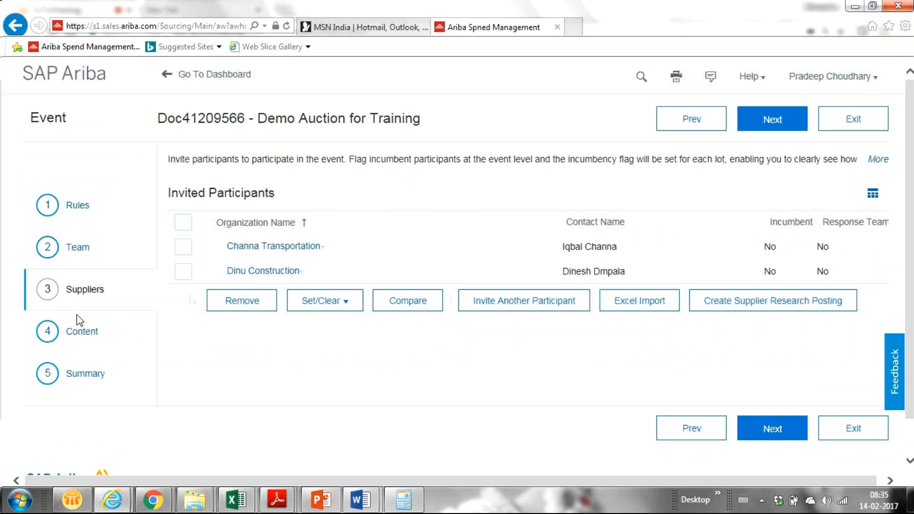
- Go to the Content step and show the Add menu of content types
left_click(78, 332)
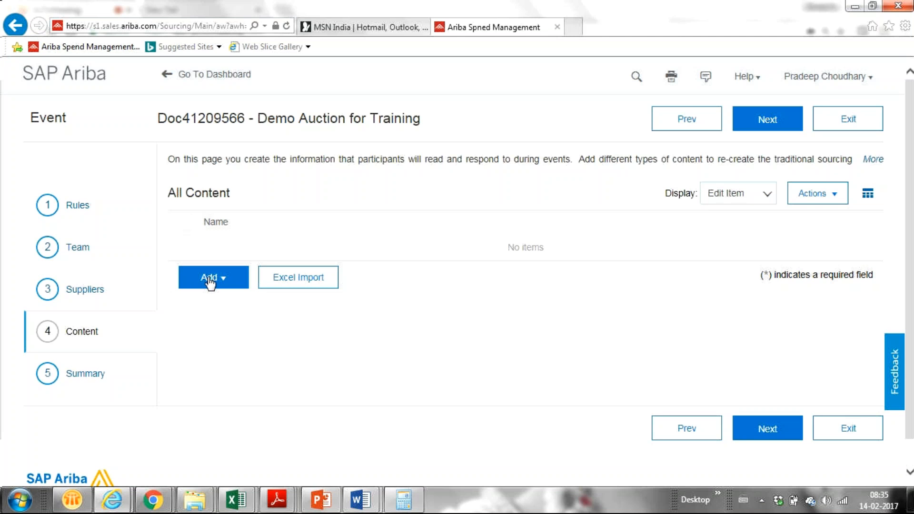
left_click(212, 284)
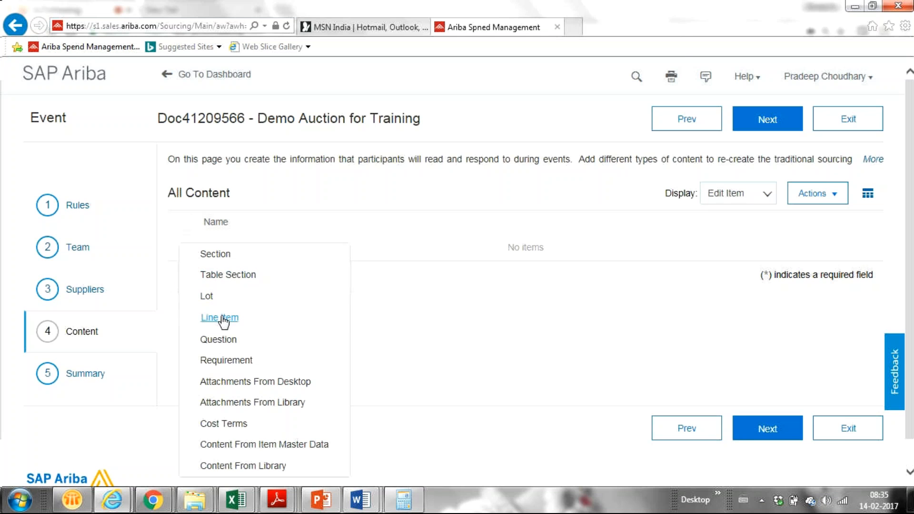
- Add a Line Item named 'Laptop', leaving its Description blank for now
left_click(221, 317)
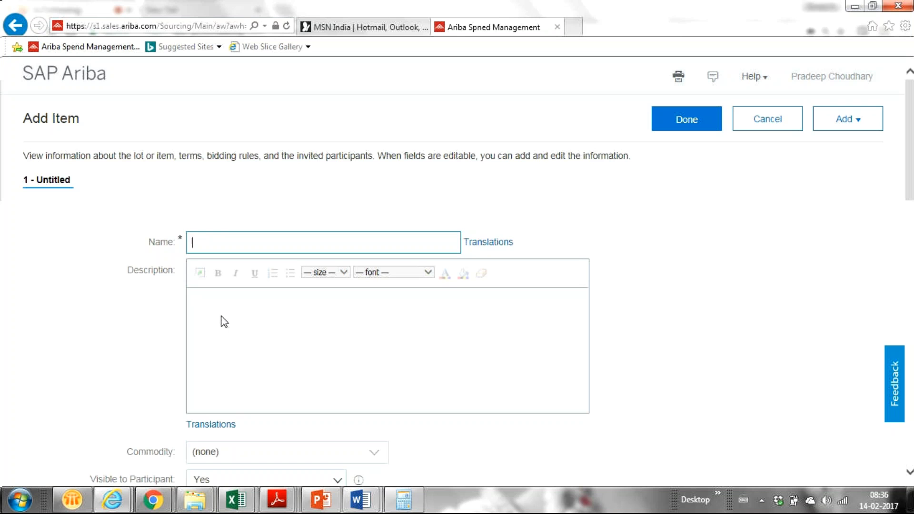
type("Laptop")
left_click(225, 292)
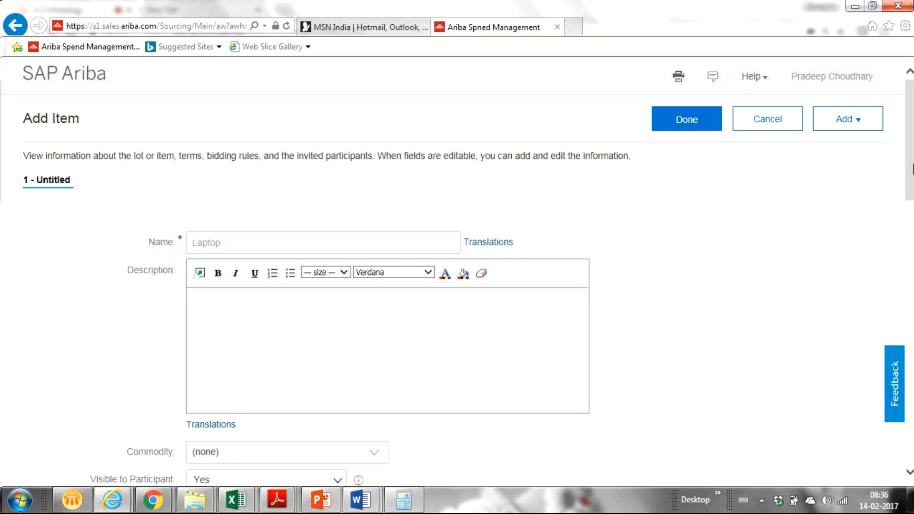
scroll(719, 239, "down", 3)
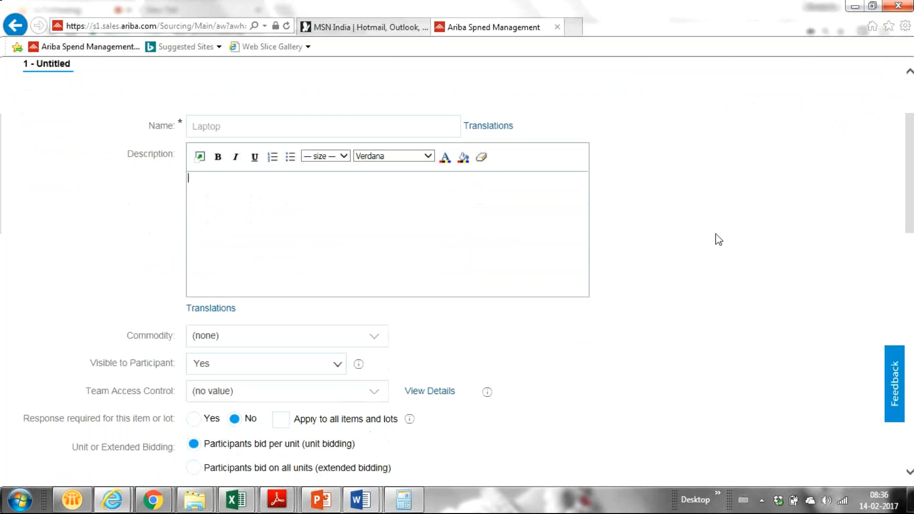
- Open the full commodity search from the Commodity dropdown and search for 'computer'
left_click(372, 344)
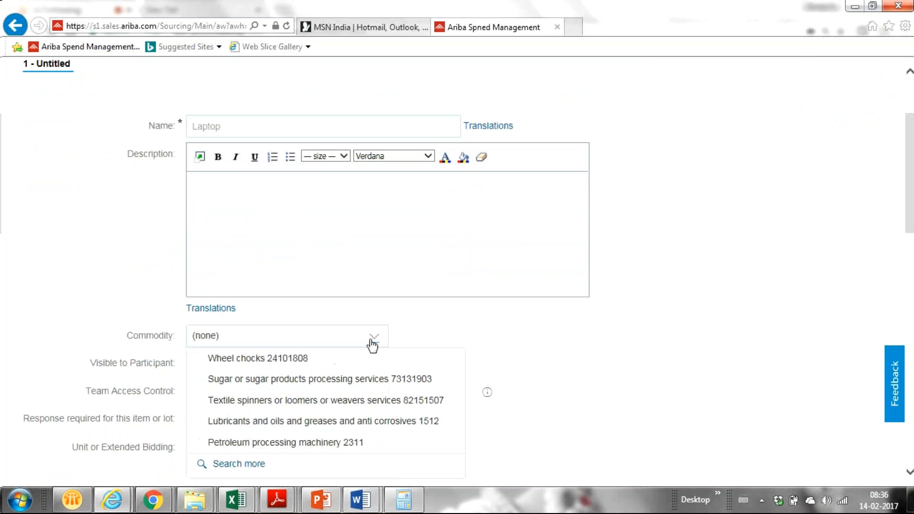
left_click(232, 465)
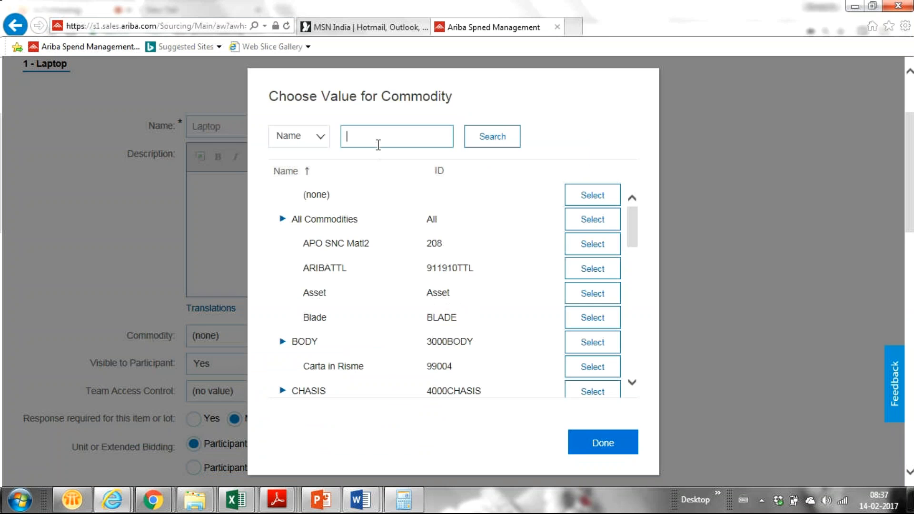
left_click(349, 142)
type("computer")
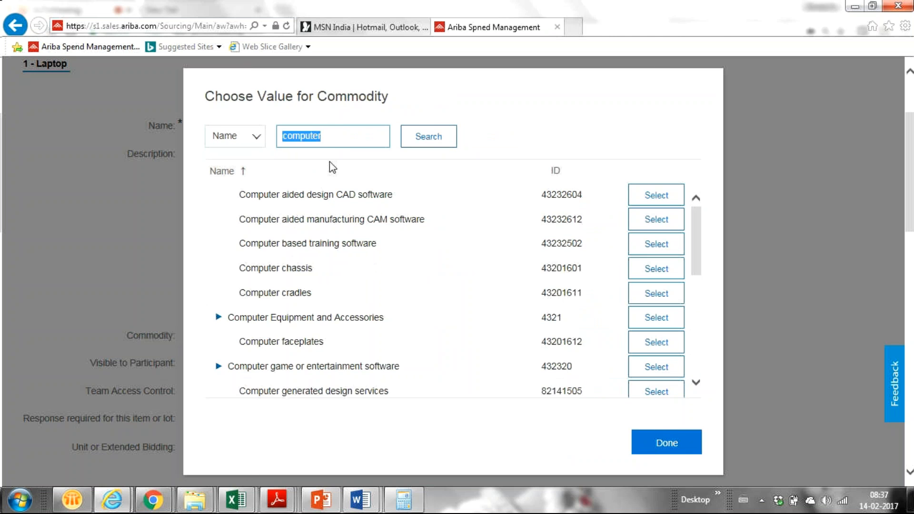
left_click(332, 141)
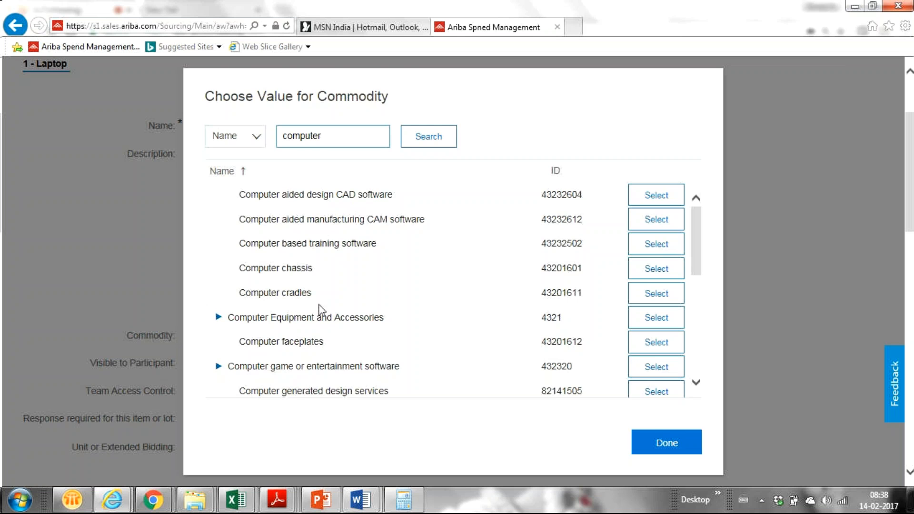
scroll(322, 314, "up", 1)
scroll(322, 314, "up", 2)
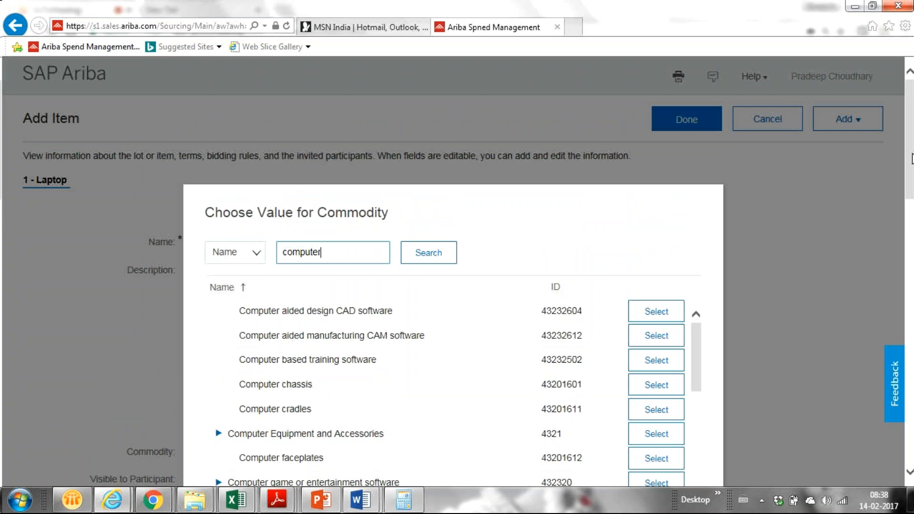
left_click_drag(911, 160, 912, 193)
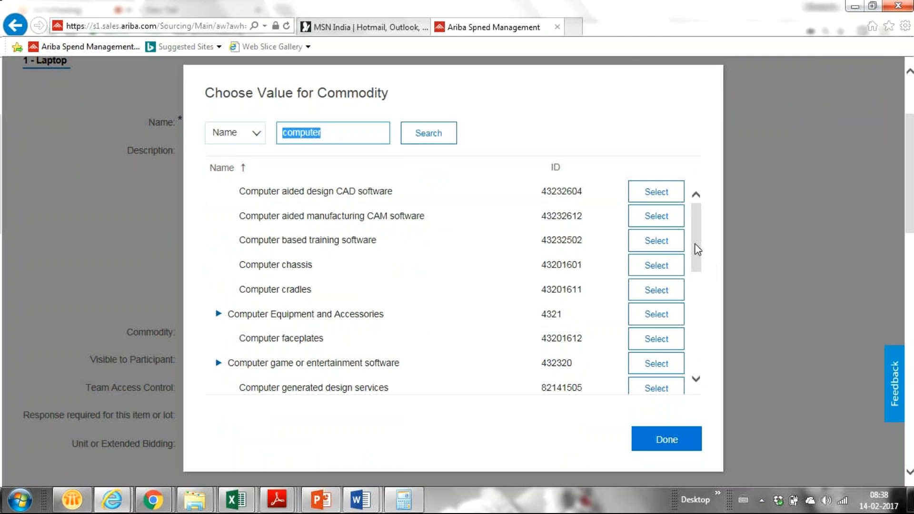
left_click_drag(695, 243, 662, 328)
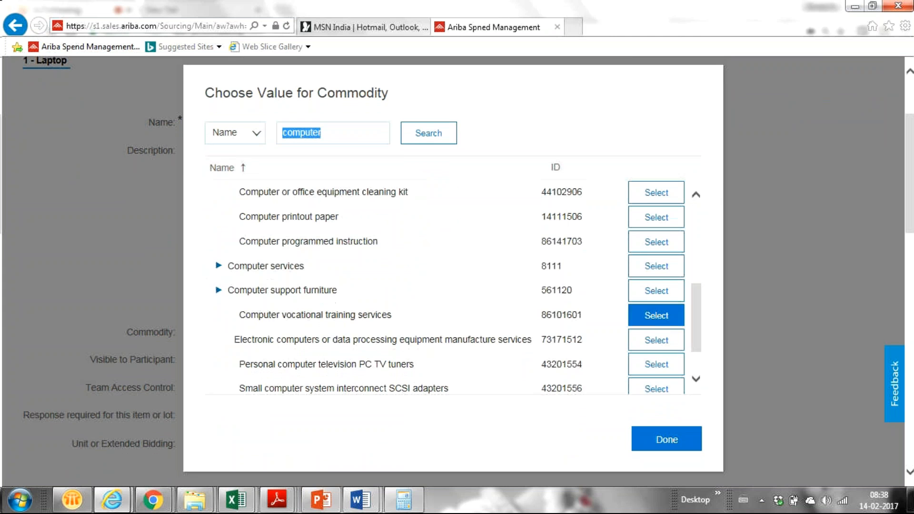
mouse_move(153, 509)
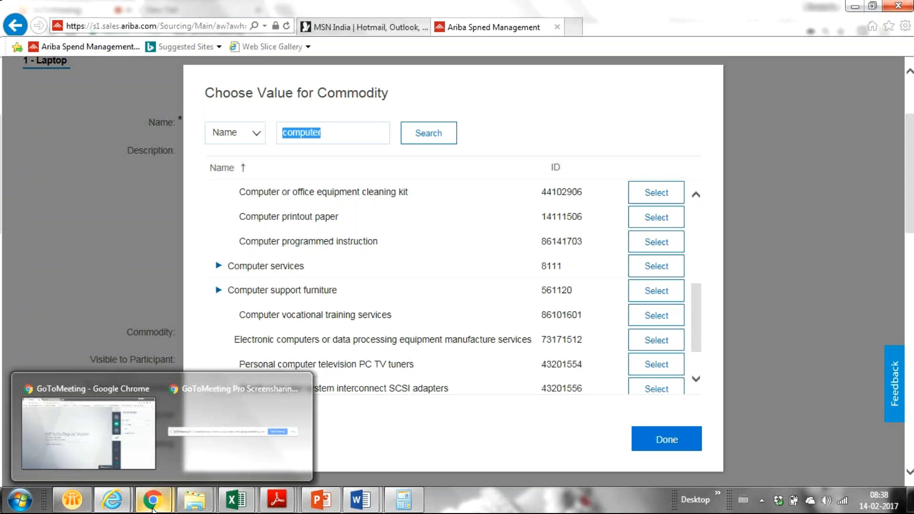
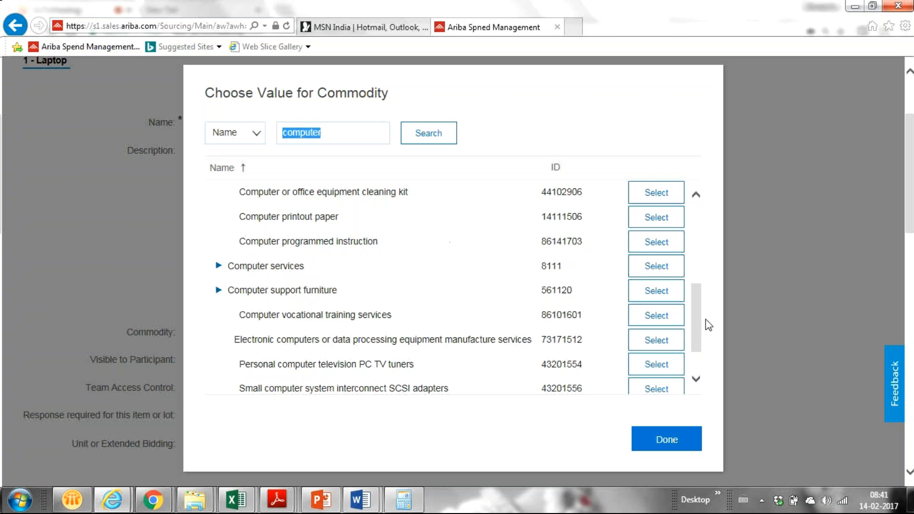
- Select 'Computer programmed instruction' in the commodity chooser and close it; Commodity still reads (none)
left_click_drag(698, 327, 701, 376)
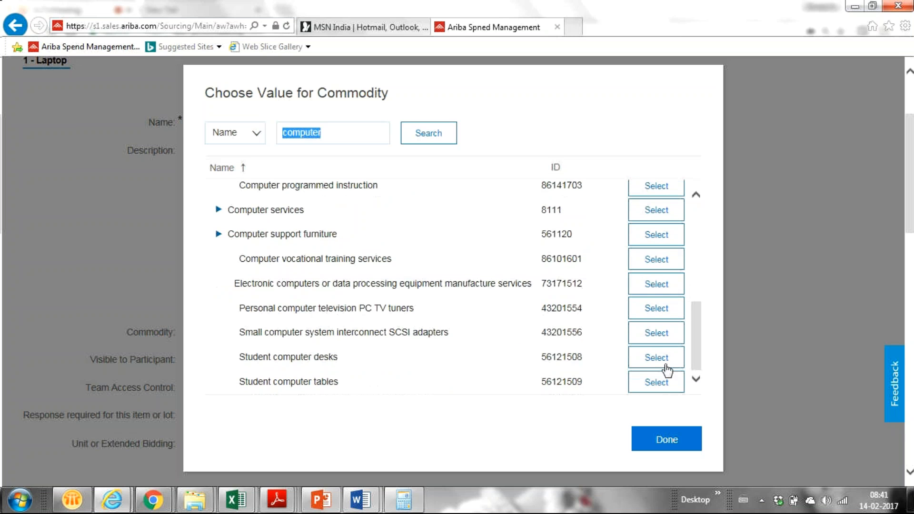
left_click(284, 258)
scroll(691, 378, "down", 1)
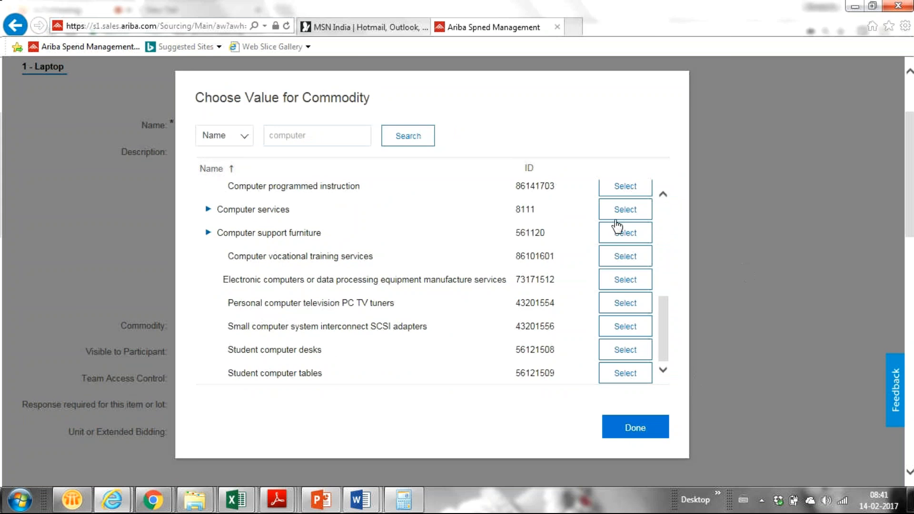
left_click(619, 192)
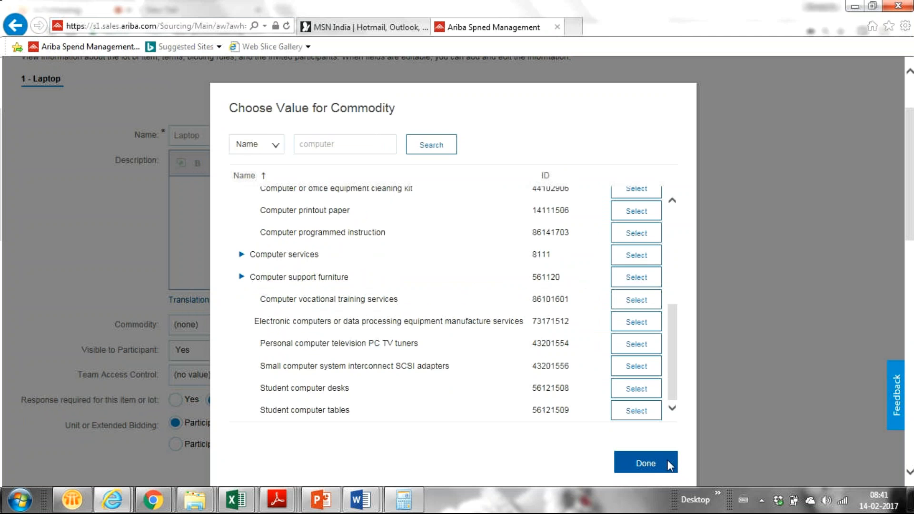
left_click(669, 463)
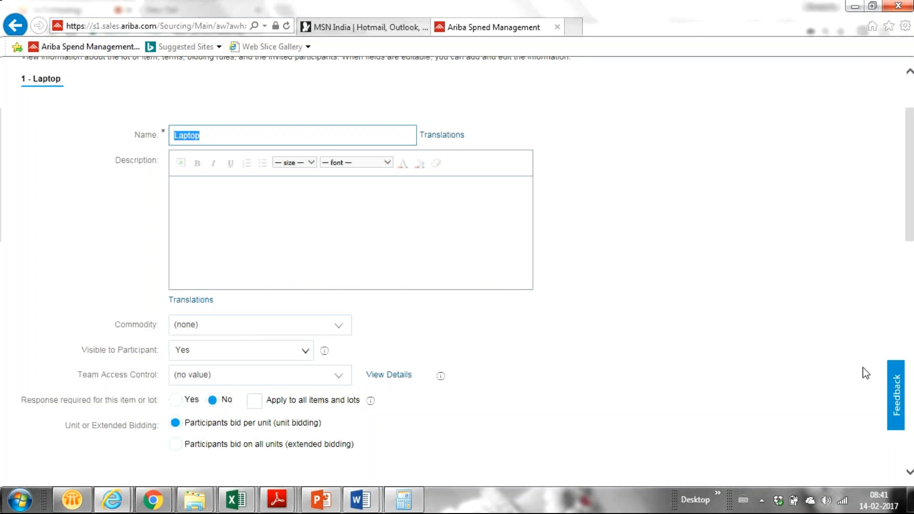
scroll(909, 214, "down", 4)
left_click_drag(913, 244, 913, 247)
key("ctrl+plus")
key("ctrl+plus")
key("ctrl+plus")
key("ctrl+plus")
key("ctrl+minus")
key("ctrl+minus")
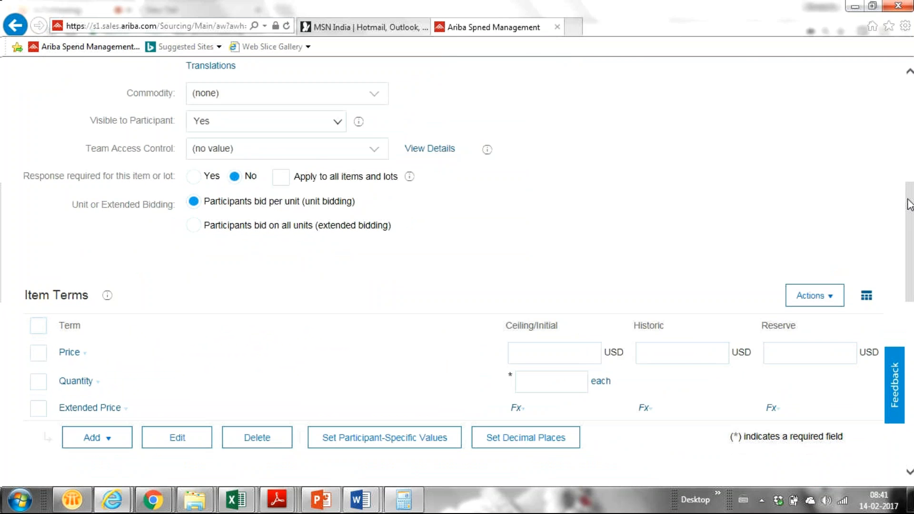
left_click_drag(908, 204, 895, 177)
scroll(895, 177, "down", 4)
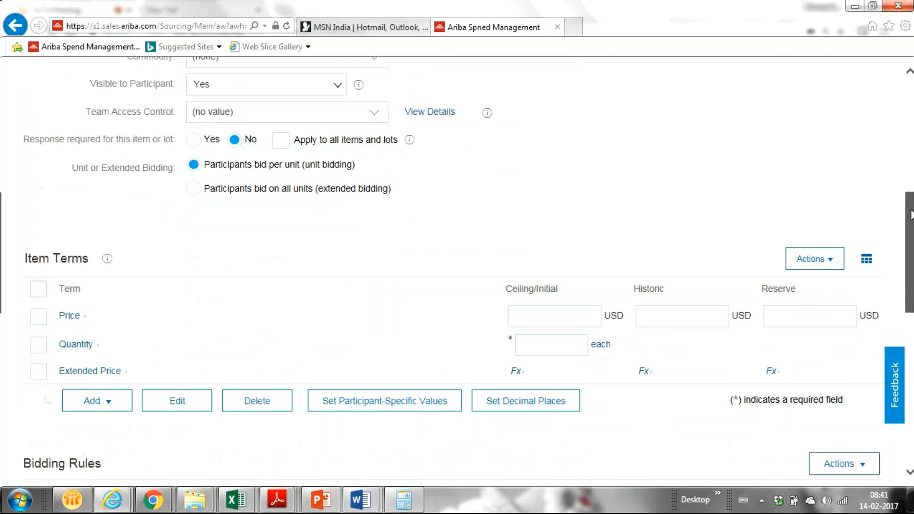
scroll(894, 187, "up", 8)
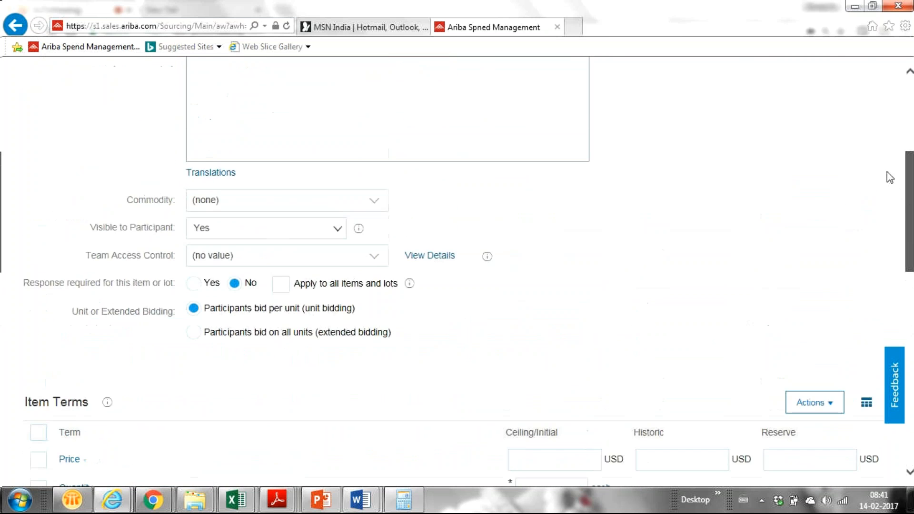
scroll(881, 112, "up", 1)
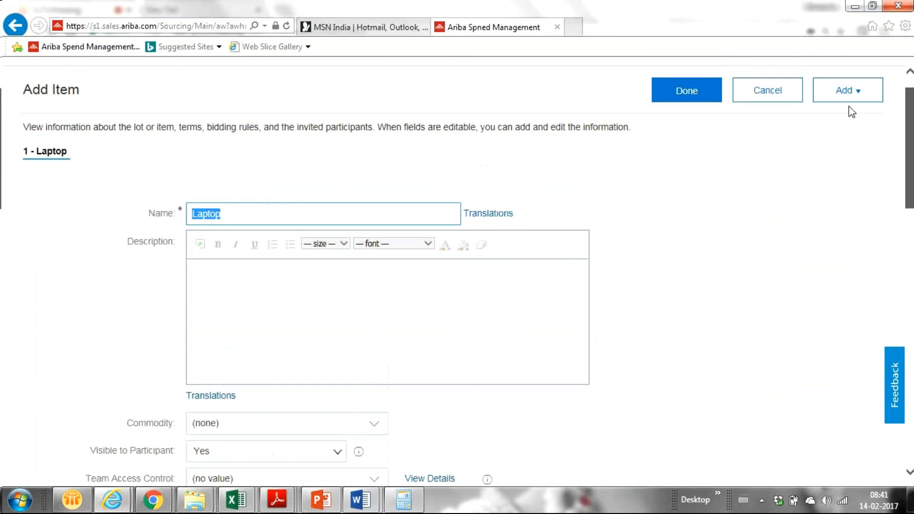
scroll(881, 145, "down", 5)
left_click_drag(912, 176, 912, 184)
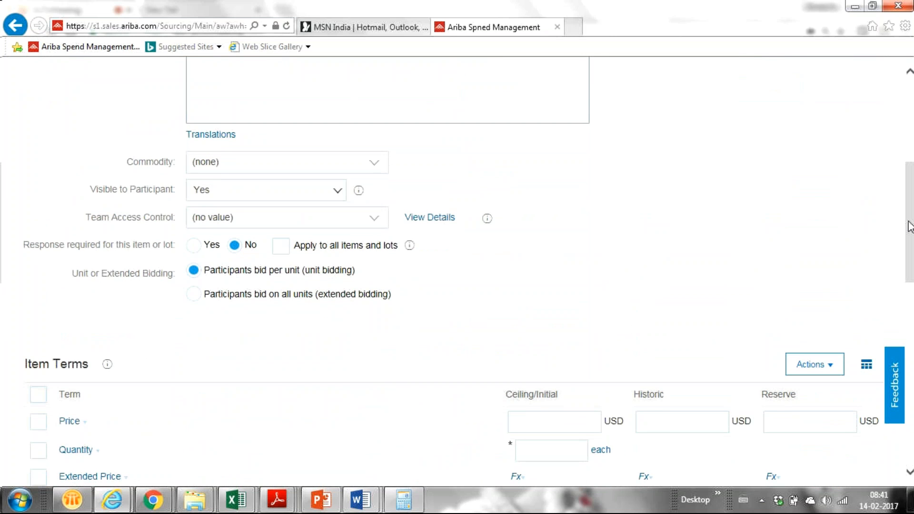
left_click_drag(909, 226, 589, 265)
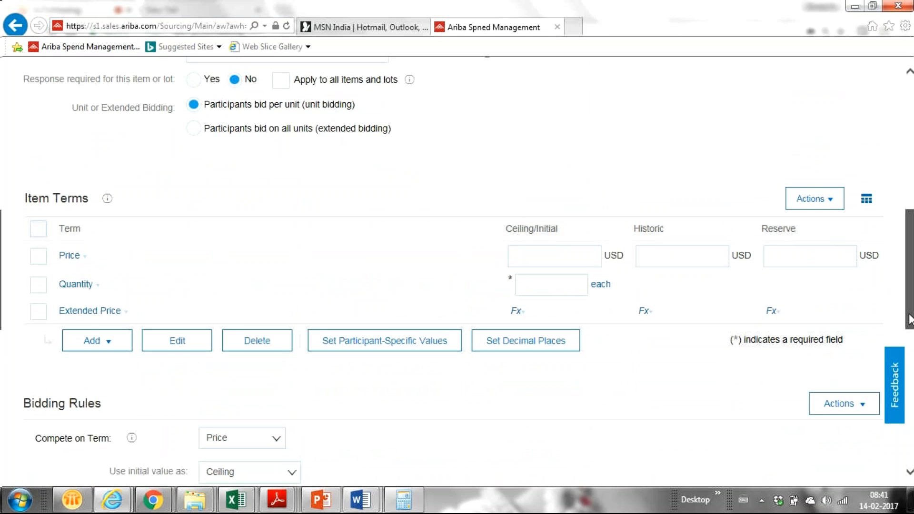
left_click_drag(909, 319, 909, 277)
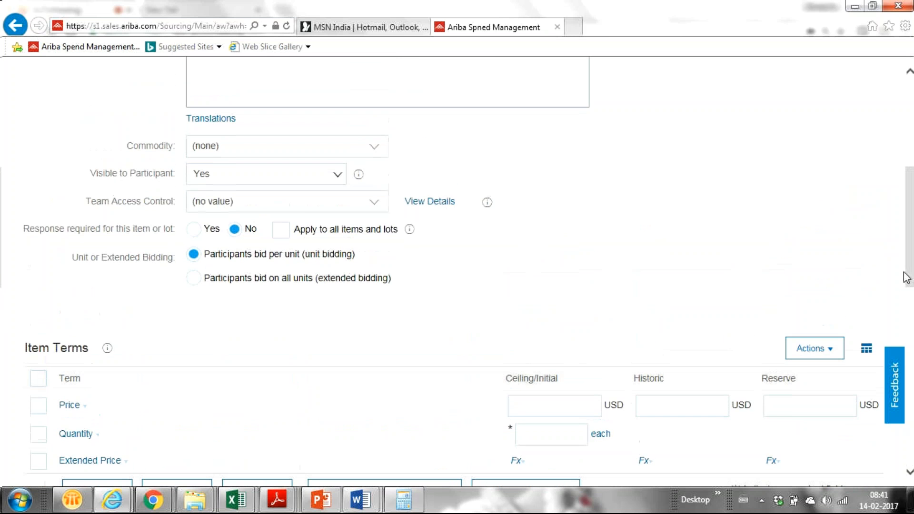
- Set the Laptop item's commodity to 'Lubricants and oils and greases and anti corrosives 1512'
left_click(377, 148)
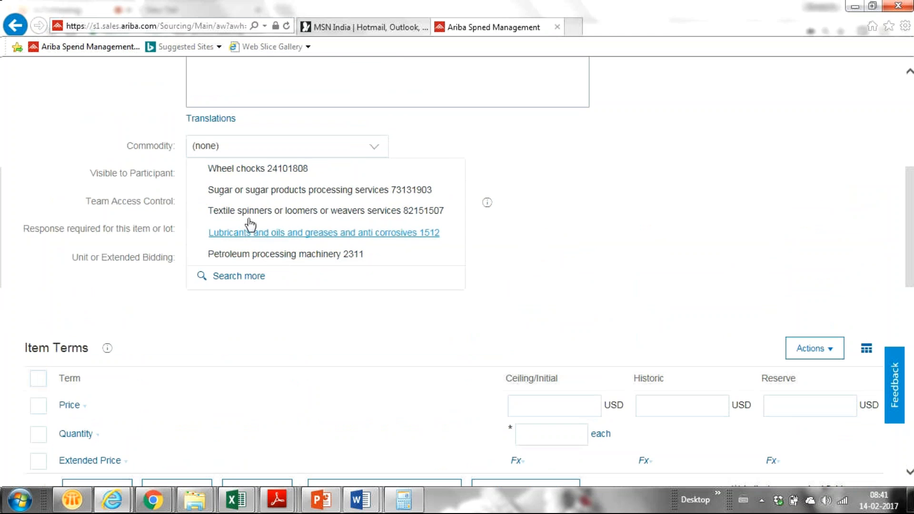
left_click(256, 237)
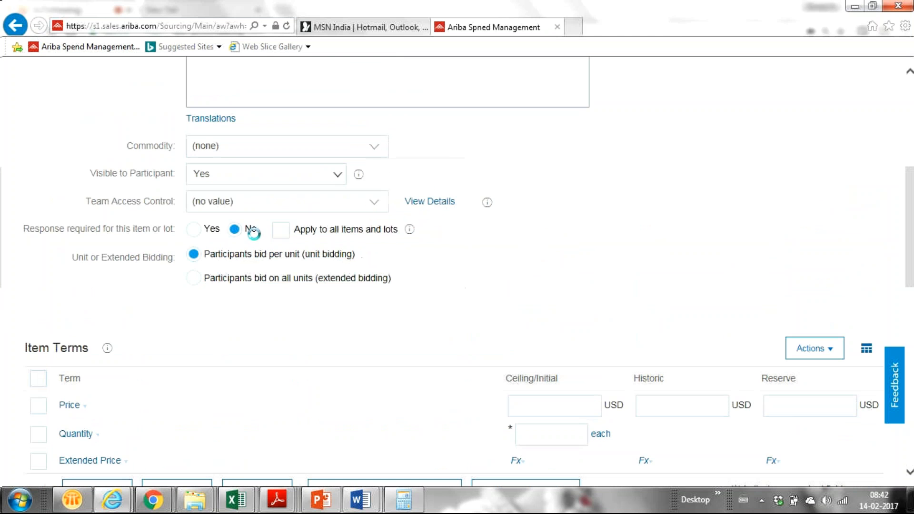
right_click(910, 267)
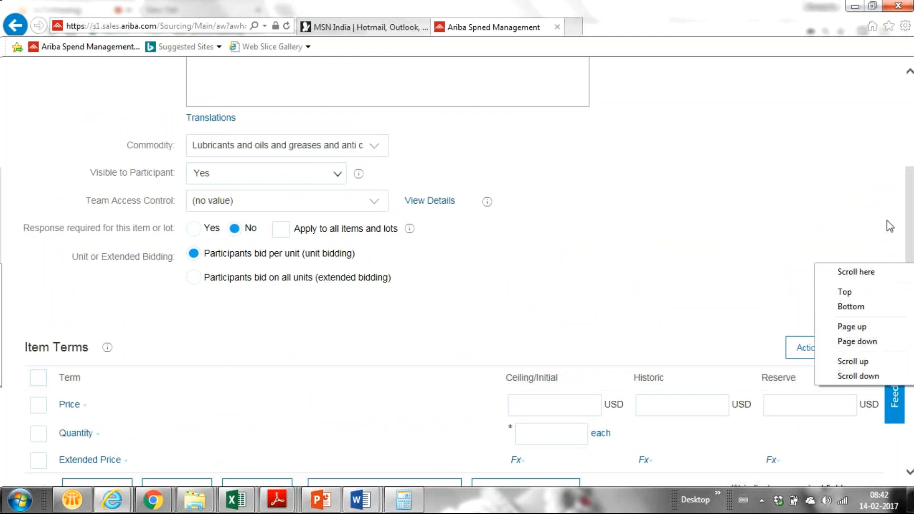
left_click_drag(913, 215, 878, 161)
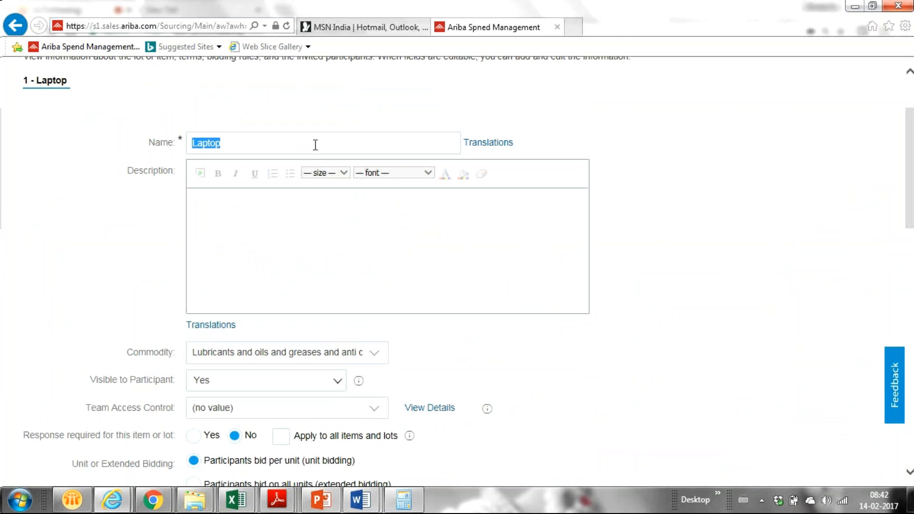
scroll(315, 145, "down", 7)
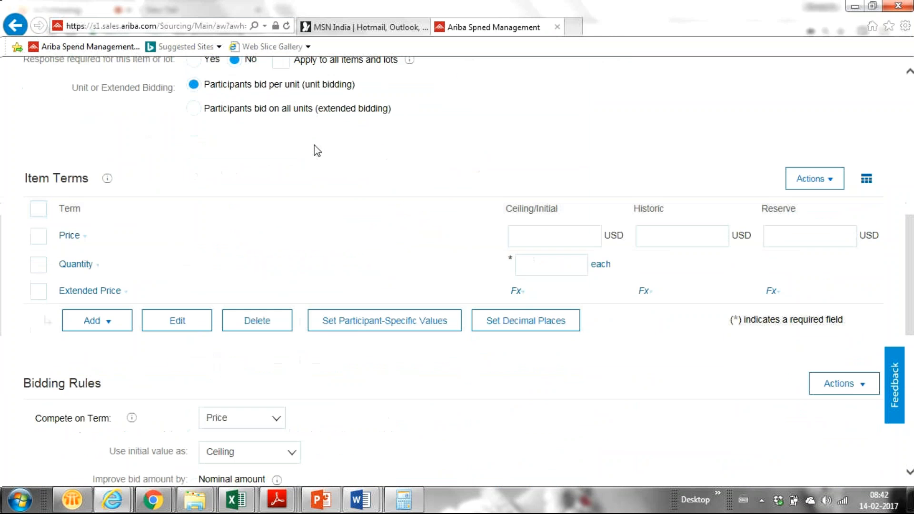
left_click_drag(912, 314, 910, 190)
- Replace the item name 'Laptop' with 'Lubricant Oil'
left_click(248, 232)
double_click(249, 232)
left_click(248, 233)
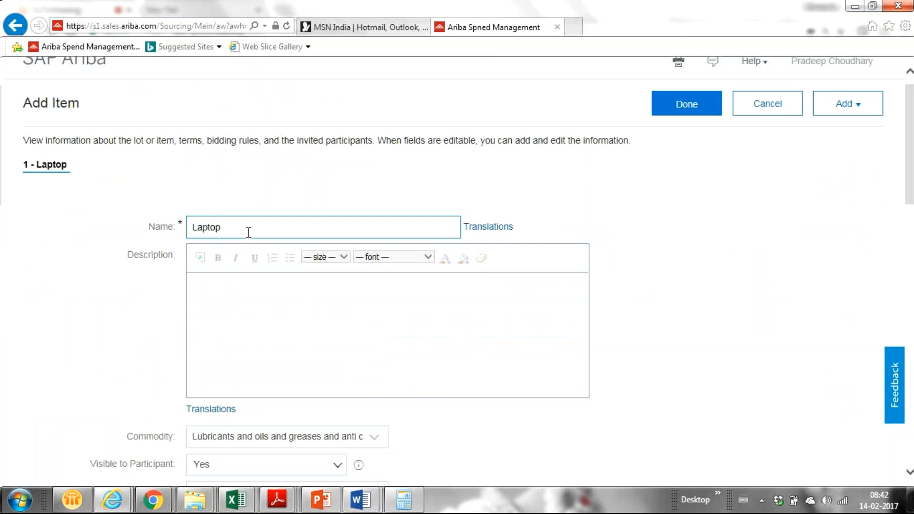
double_click(250, 231)
type("Lubricant Oil")
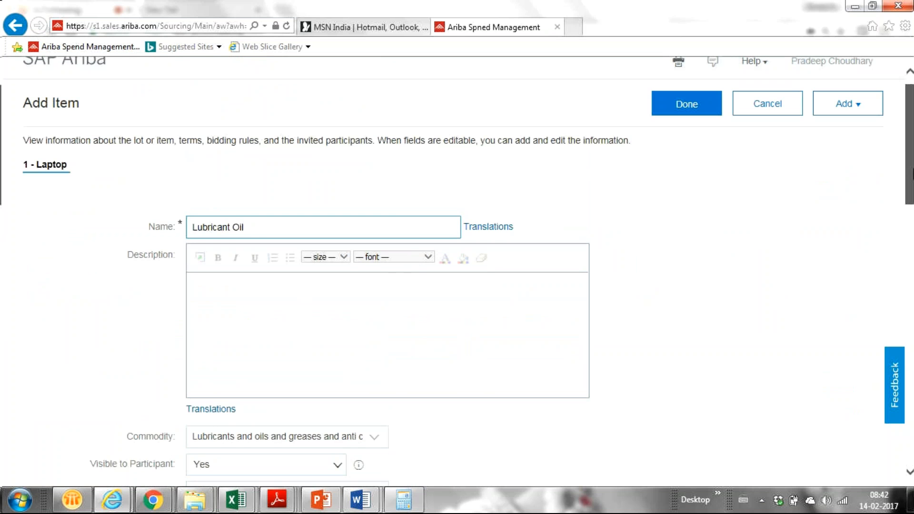
scroll(910, 244, "down", 5)
left_click_drag(913, 244, 913, 249)
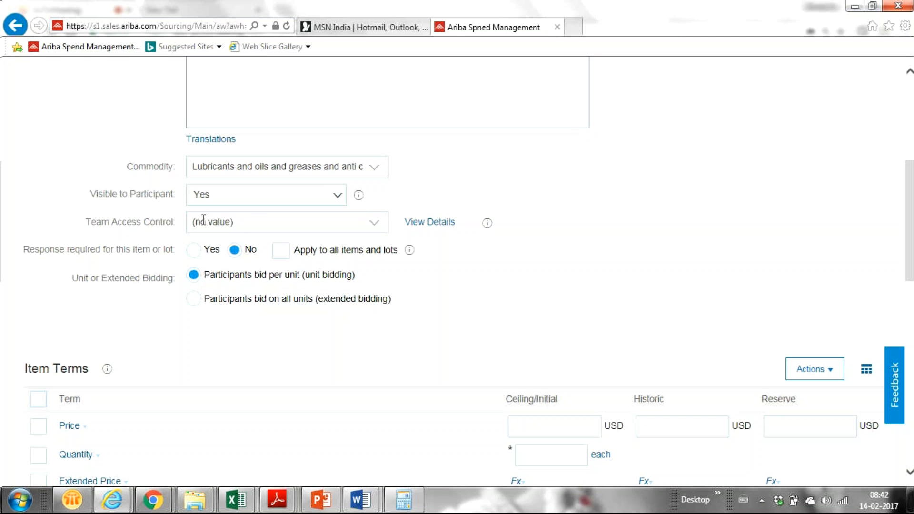
left_click(375, 227)
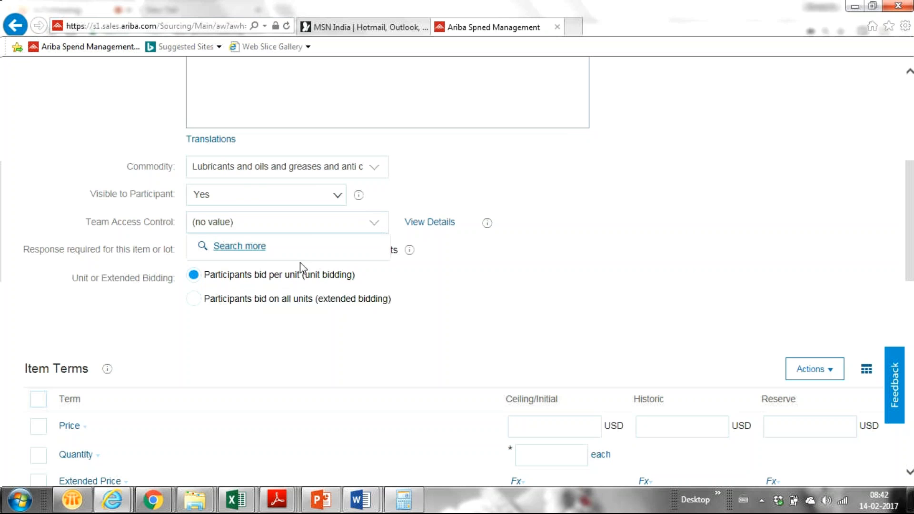
left_click(508, 300)
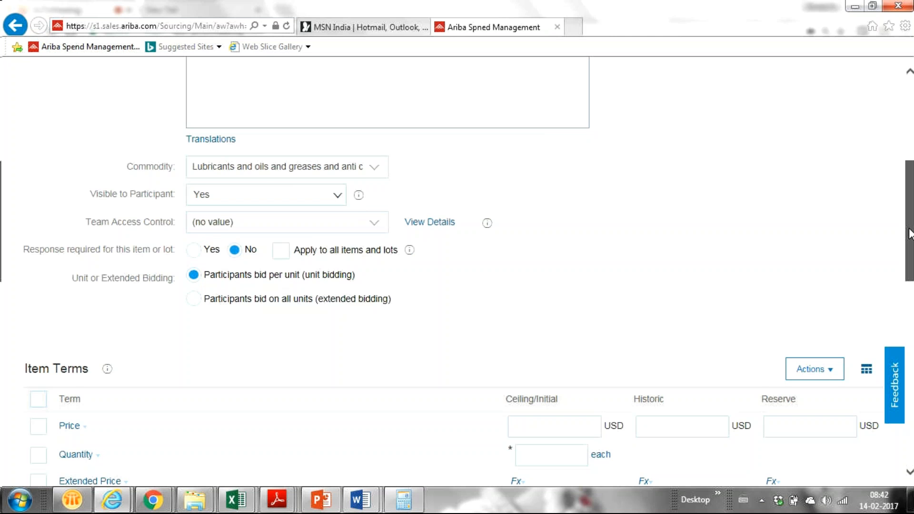
scroll(909, 233, "down", 1)
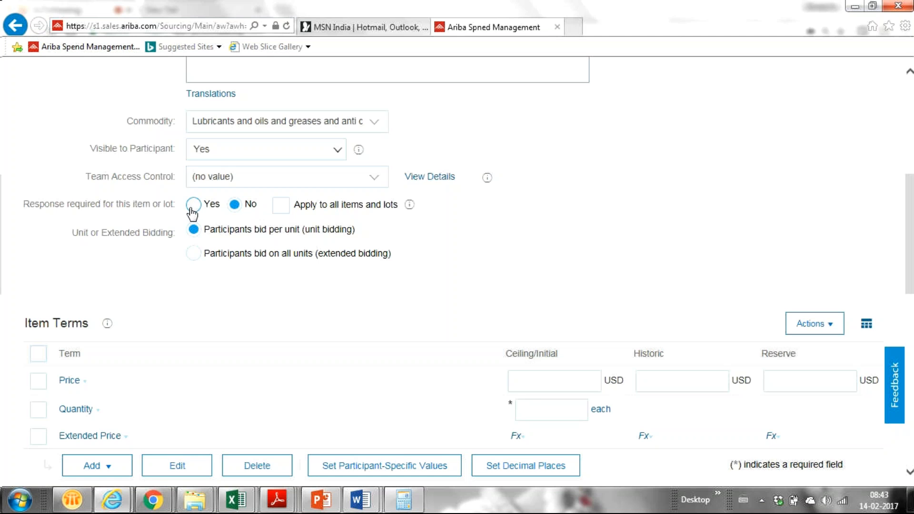
left_click(234, 208)
scroll(552, 352, "down", 1)
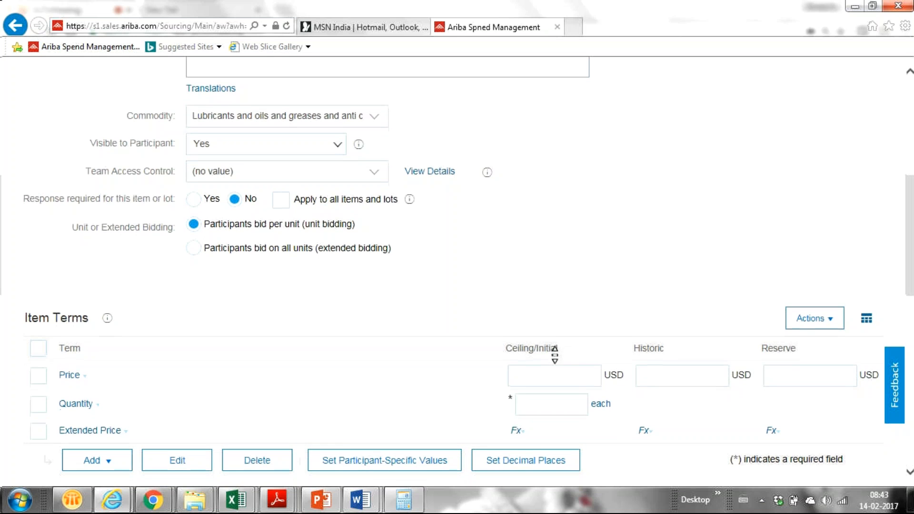
scroll(555, 355, "down", 1)
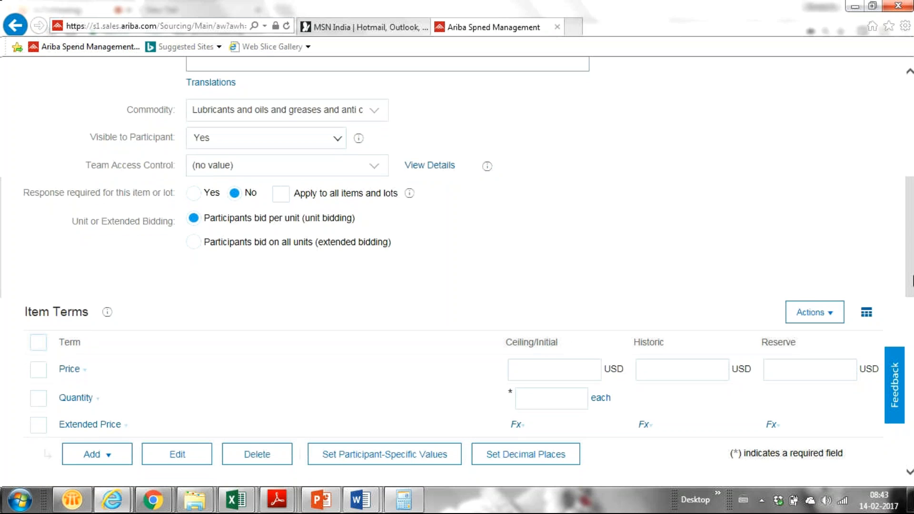
scroll(911, 281, "down", 3)
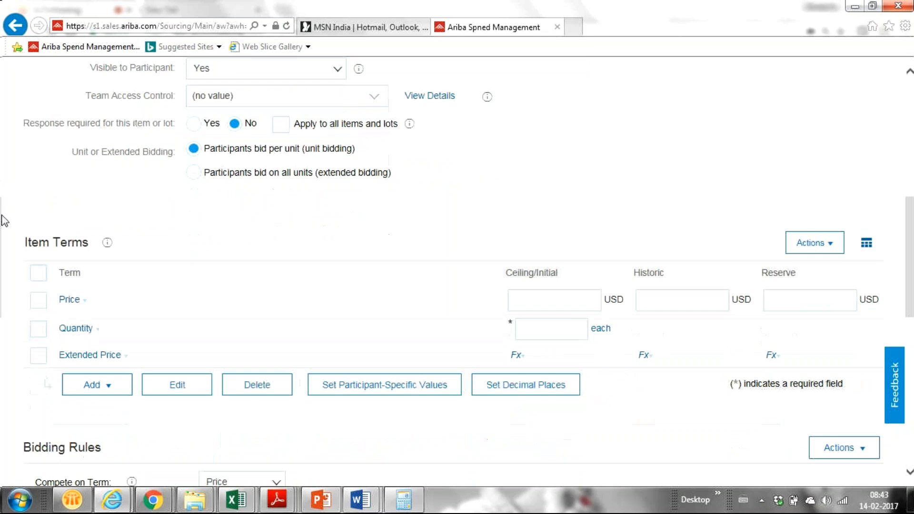
left_click(555, 298)
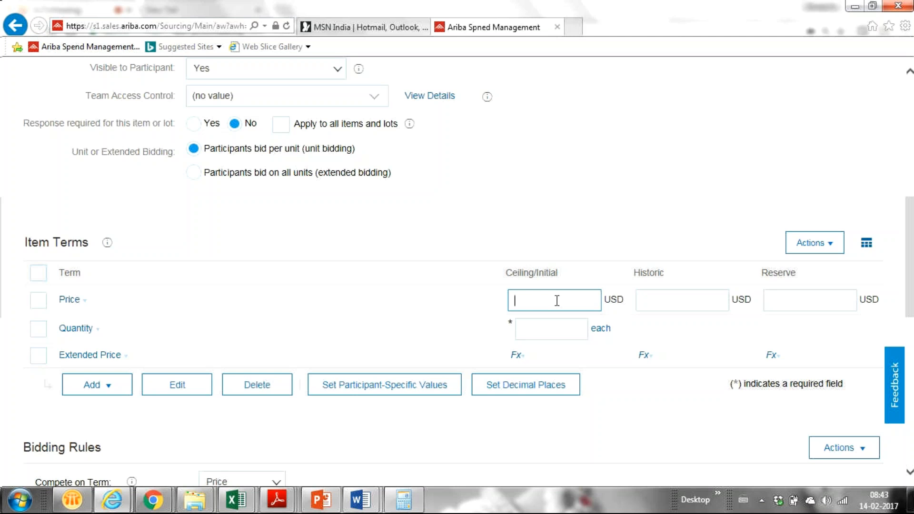
- Set the item quantity to 10 and the Price ceiling to 120 USD
left_click(560, 329)
type("10")
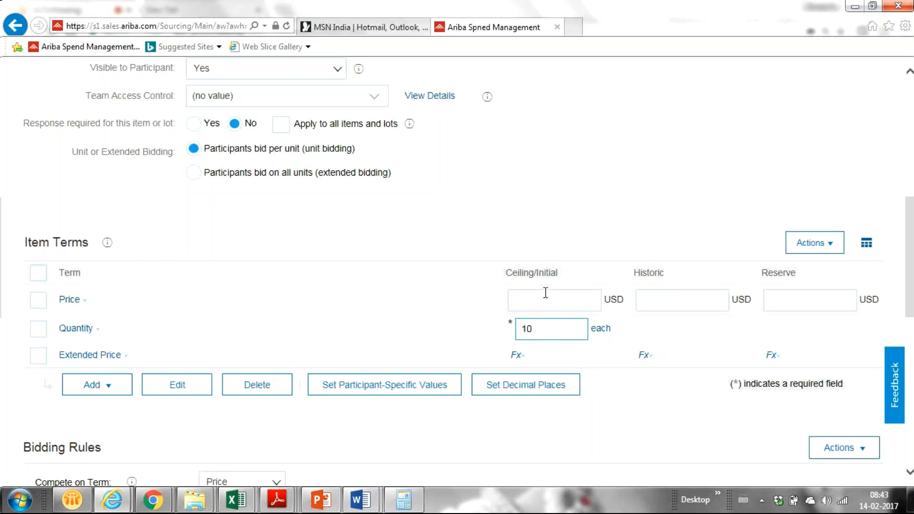
left_click(530, 304)
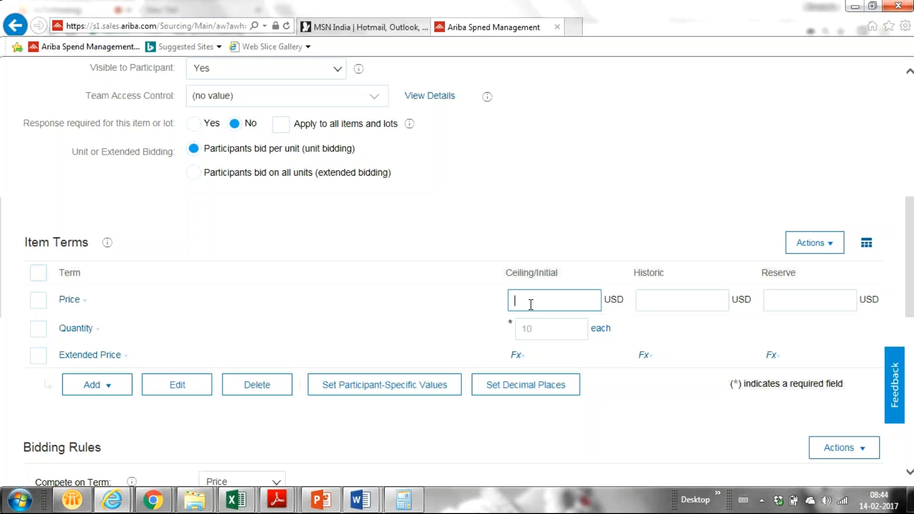
type("120")
- Enter a Historic price of 140 USD, correcting the mistyped values
left_click(659, 301)
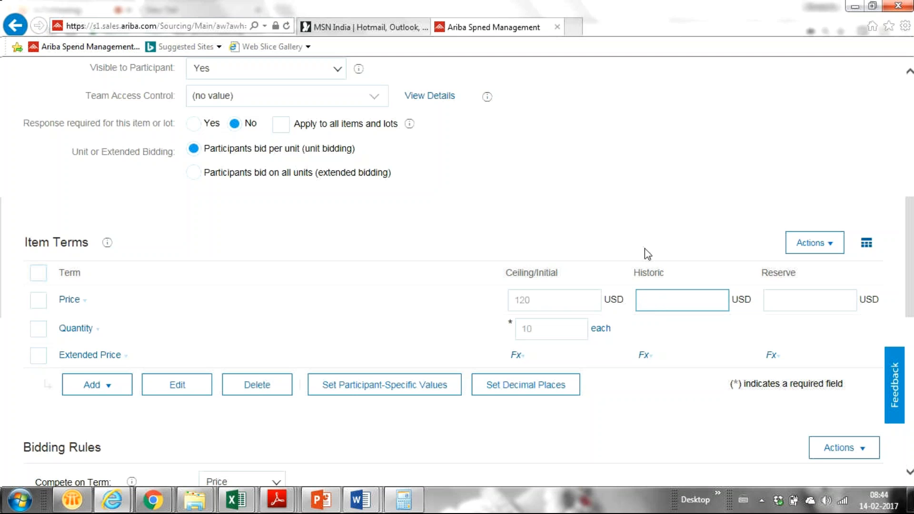
type("130")
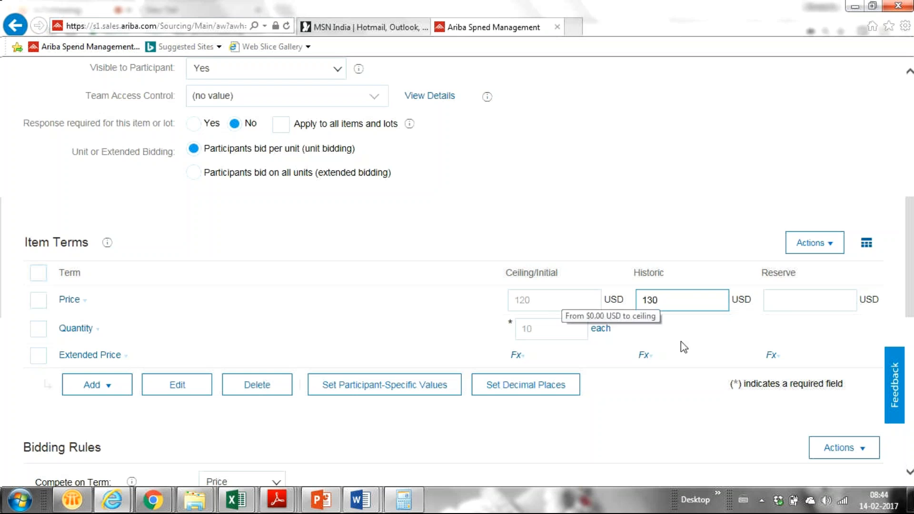
key("BackSpace")
key("BackSpace")
key("BackSpace")
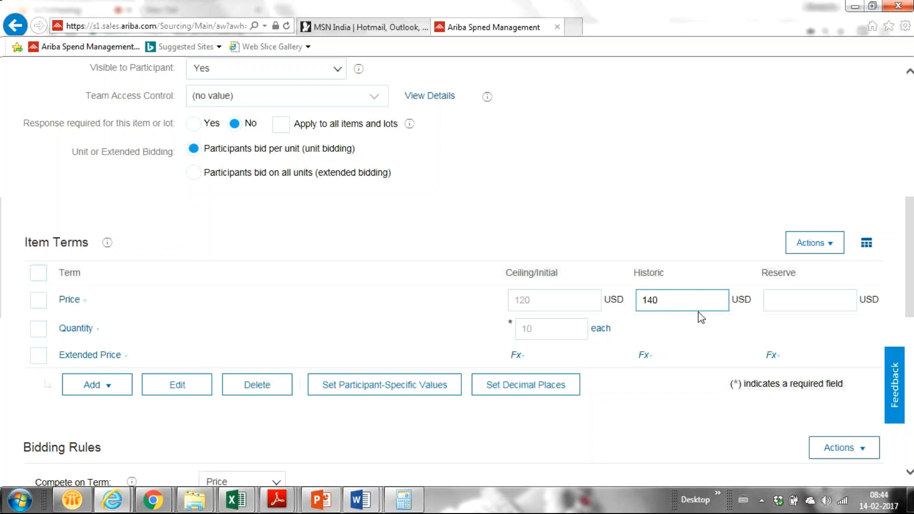
type("1")
type("00")
key("BackSpace")
key("BackSpace")
key("BackSpace")
type("1000")
key("BackSpace")
key("BackSpace")
key("BackSpace")
key("BackSpace")
type("140")
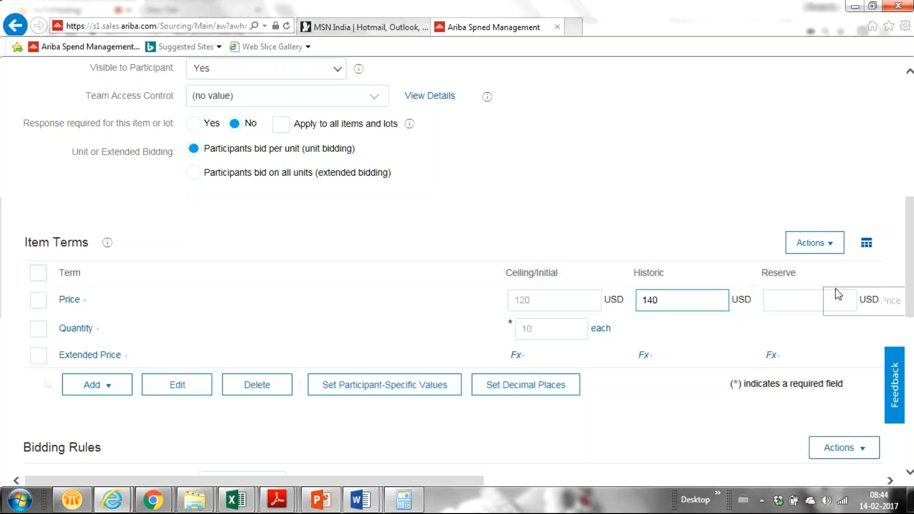
- Enter a 100 USD Reserve price and review the ceiling and reserve values
left_click(769, 300)
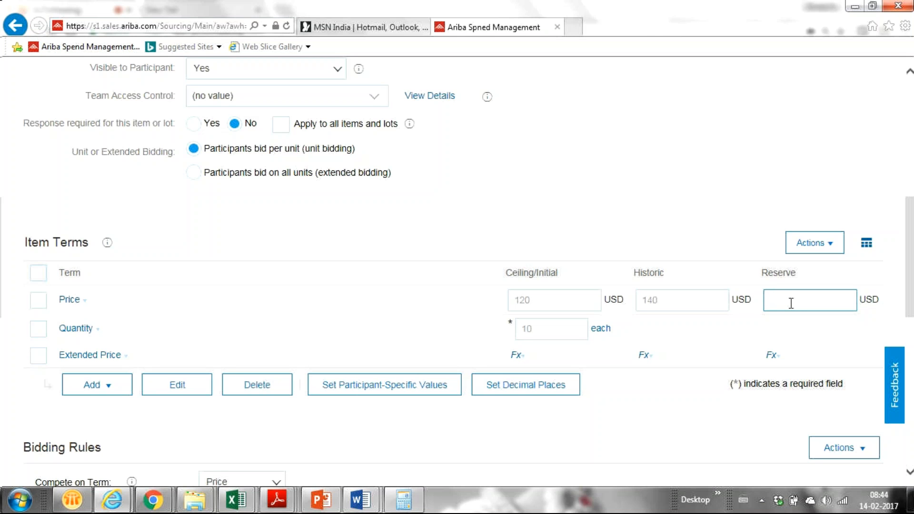
type("100")
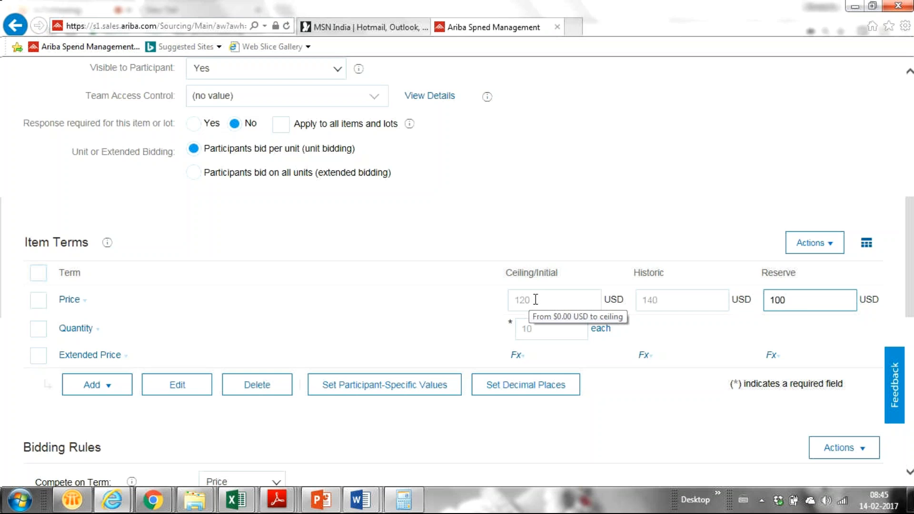
left_click_drag(535, 300, 497, 302)
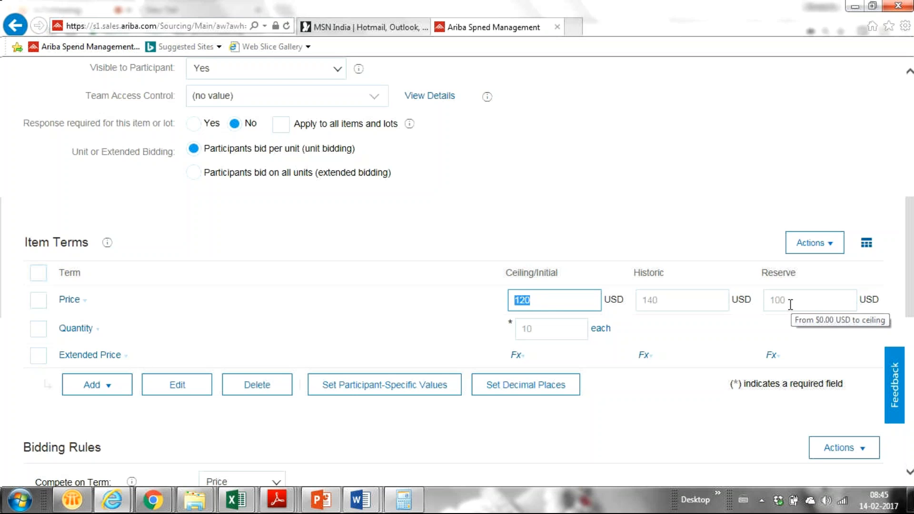
left_click_drag(790, 305, 761, 297)
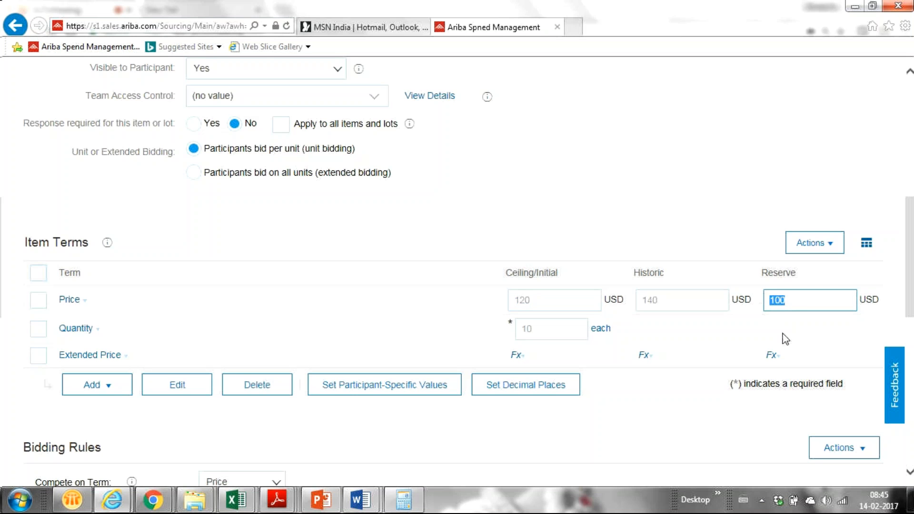
left_click(796, 303)
left_click_drag(793, 301, 762, 301)
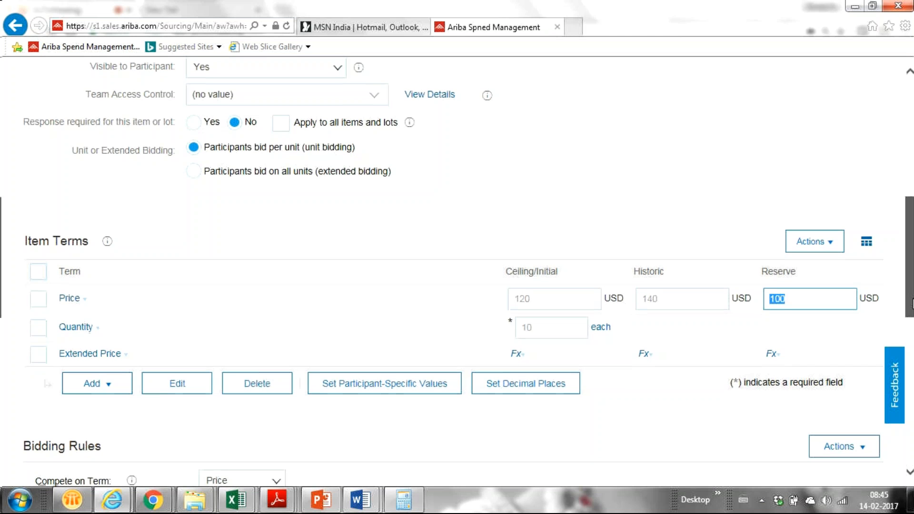
scroll(912, 303, "down", 1)
scroll(909, 314, "down", 2)
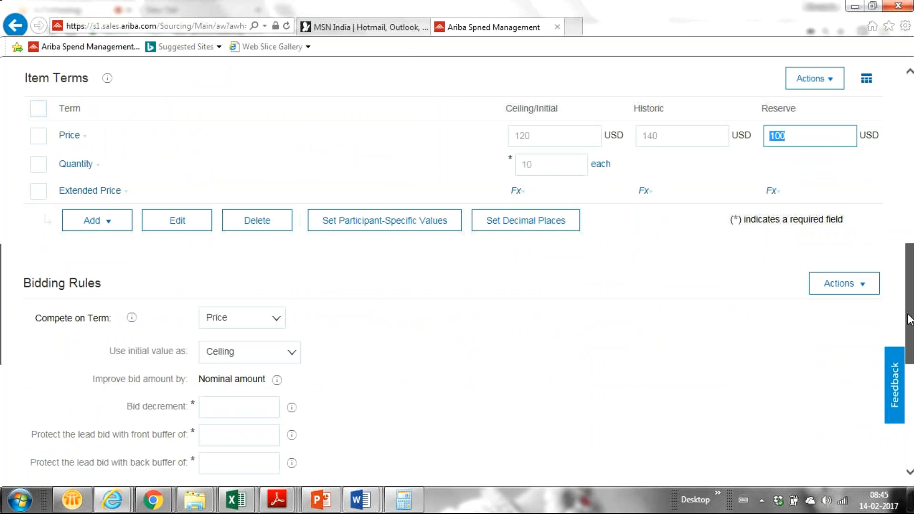
scroll(579, 238, "up", 2)
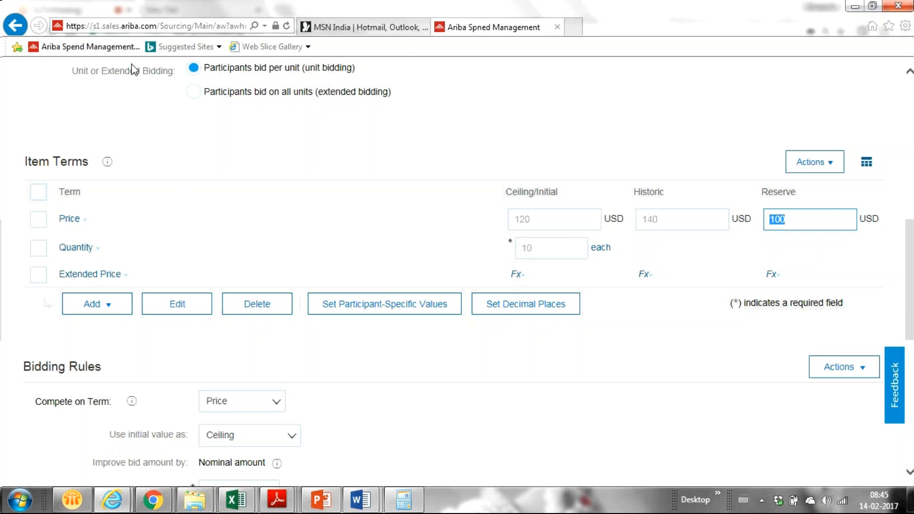
- Switch to extended bidding with Extended Price ceiling 1000, historic 1200, reserve 1000 USD
left_click(193, 92)
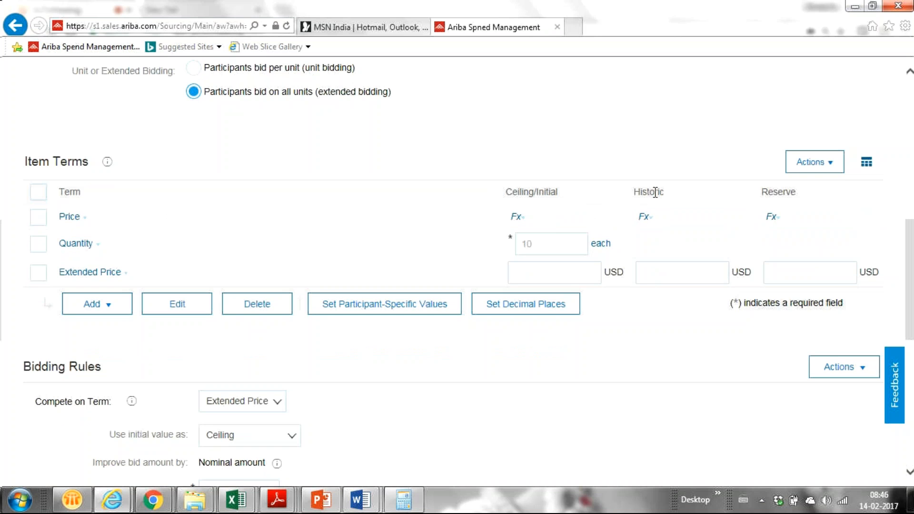
left_click(570, 278)
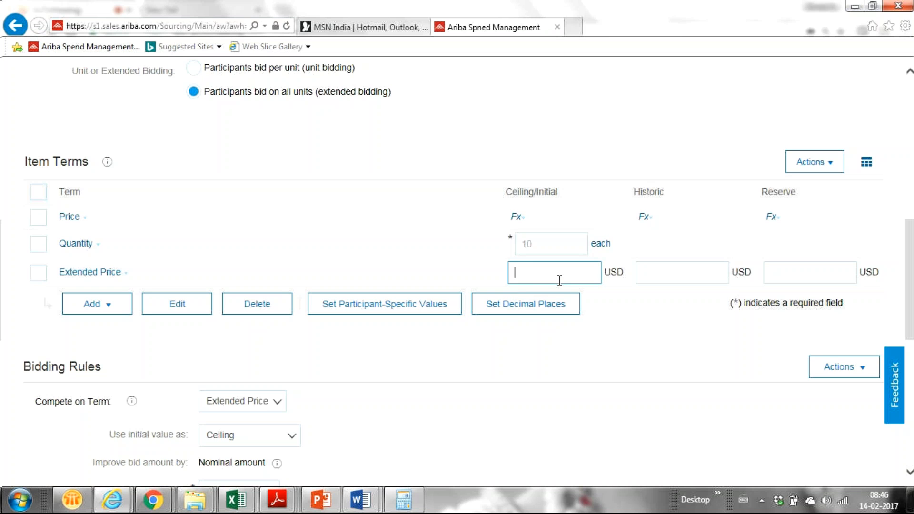
type("1000")
left_click(655, 273)
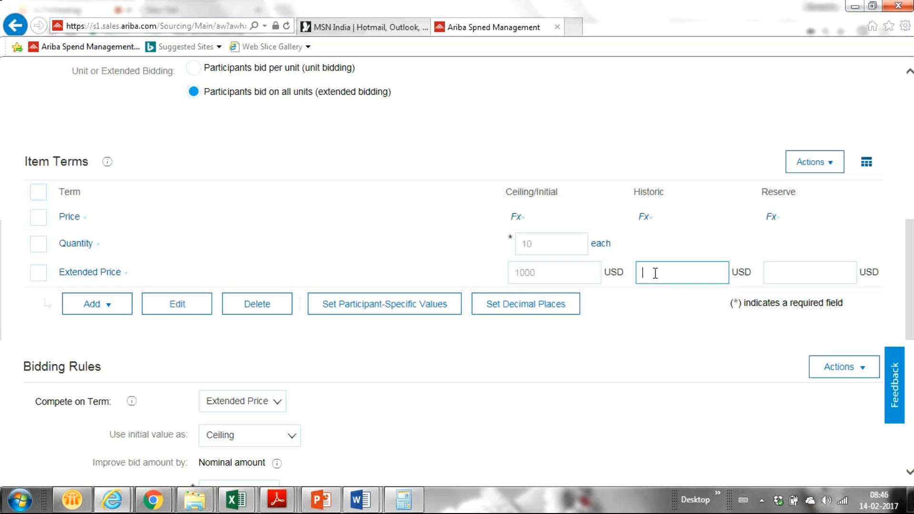
type("1200")
left_click(774, 275)
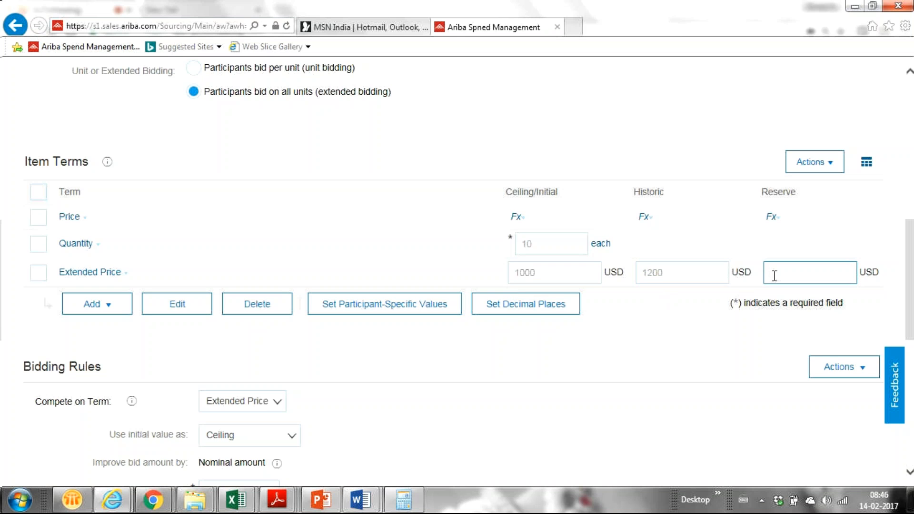
type("1000")
scroll(910, 291, "up", 2)
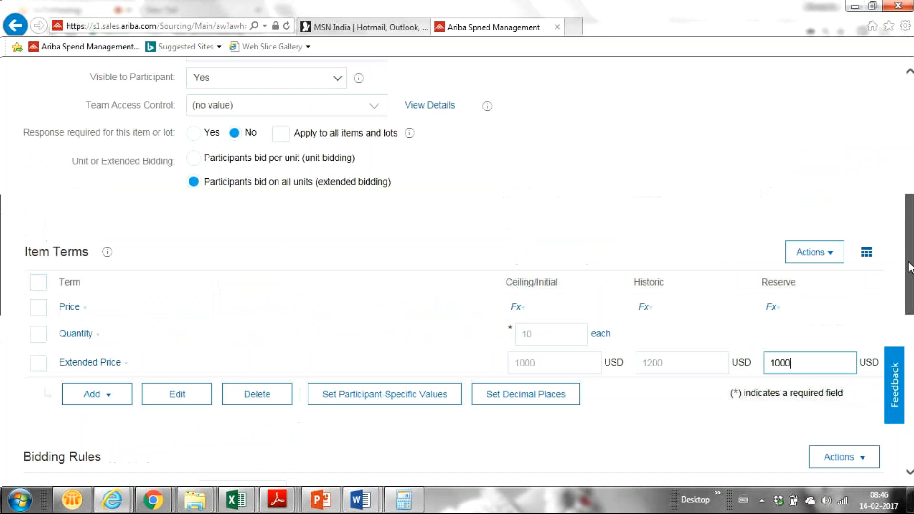
- Select per-unit bidding and enter Price ceiling 120, historic 140 and reserve 100 USD
left_click(193, 161)
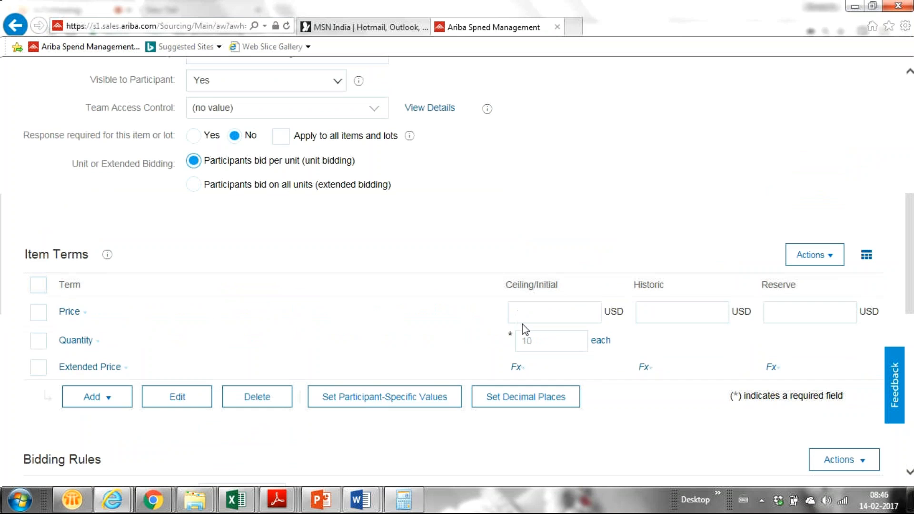
left_click(526, 312)
type("1")
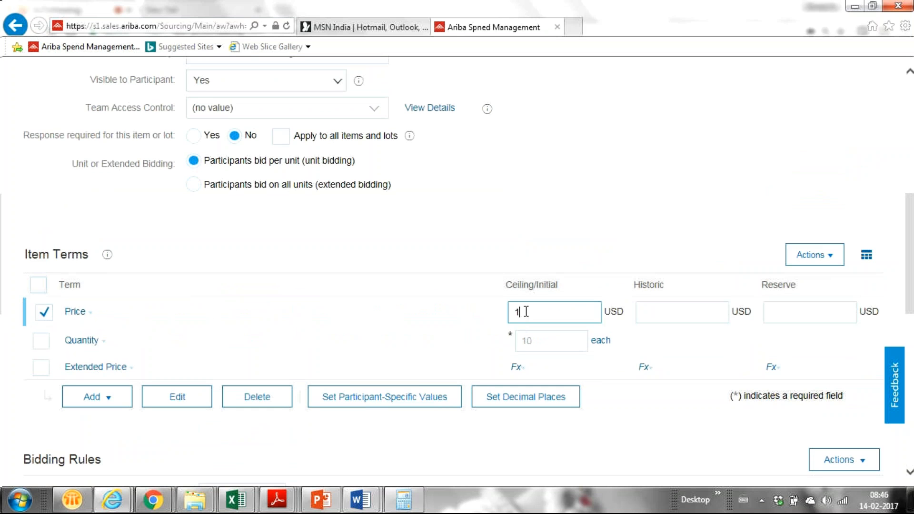
type("00")
key("BackSpace")
key("BackSpace")
key("BackSpace")
type("120")
left_click(654, 319)
type("140")
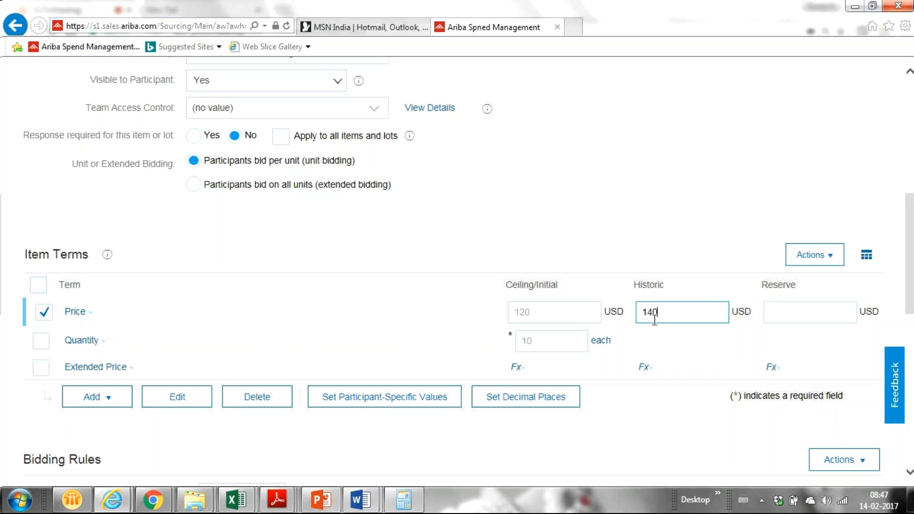
left_click(787, 313)
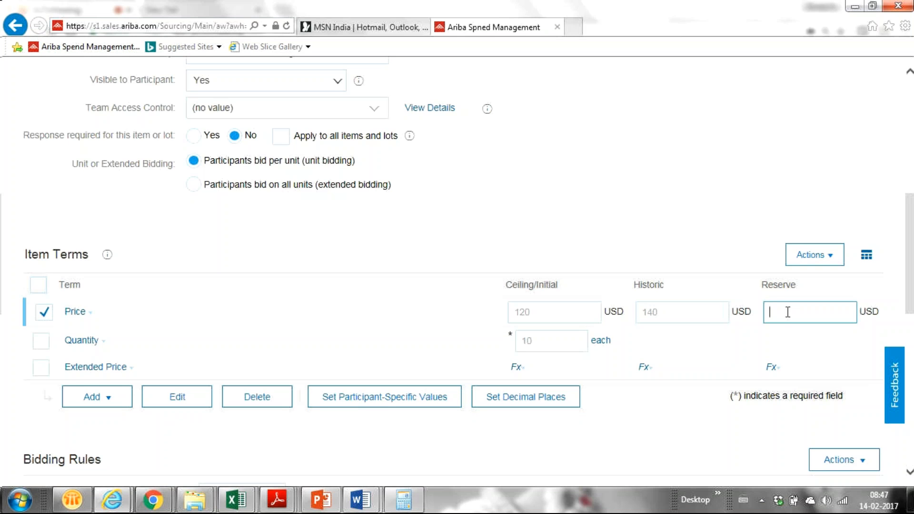
type("100")
left_click_drag(912, 259, 913, 348)
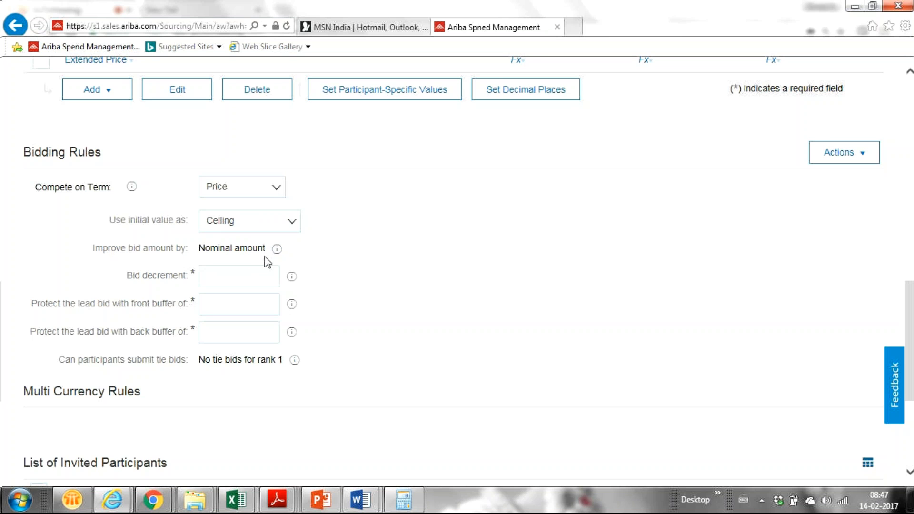
- Review the nominal-amount bid improvement rule and set the bid decrement to 10
left_click_drag(195, 247, 274, 243)
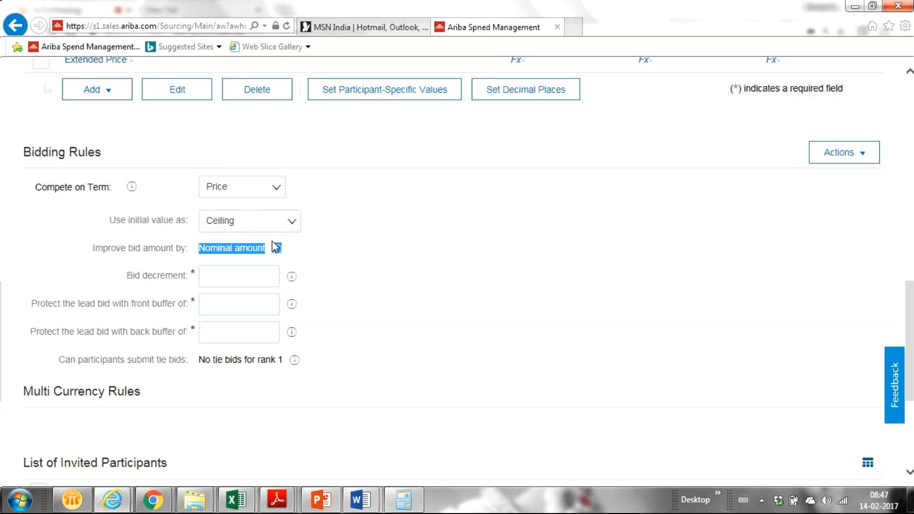
left_click(364, 266)
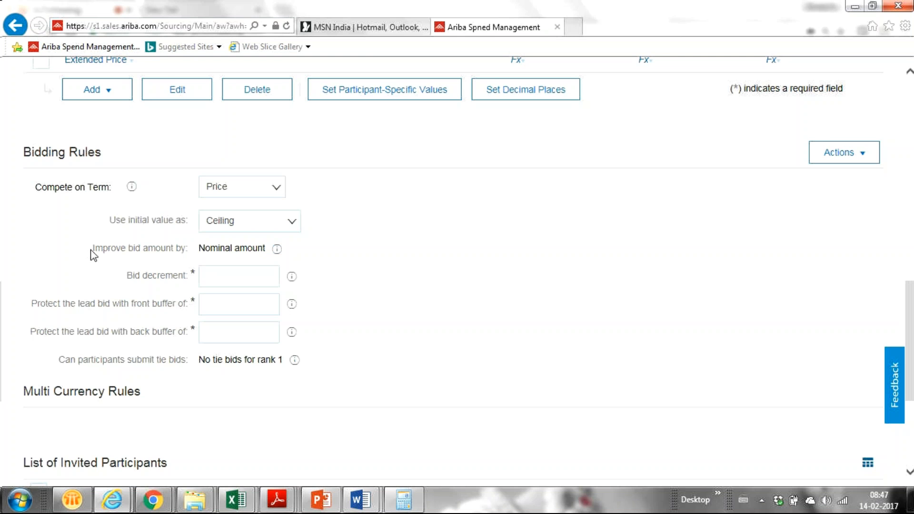
left_click_drag(91, 252, 276, 255)
left_click(367, 256)
left_click(215, 277)
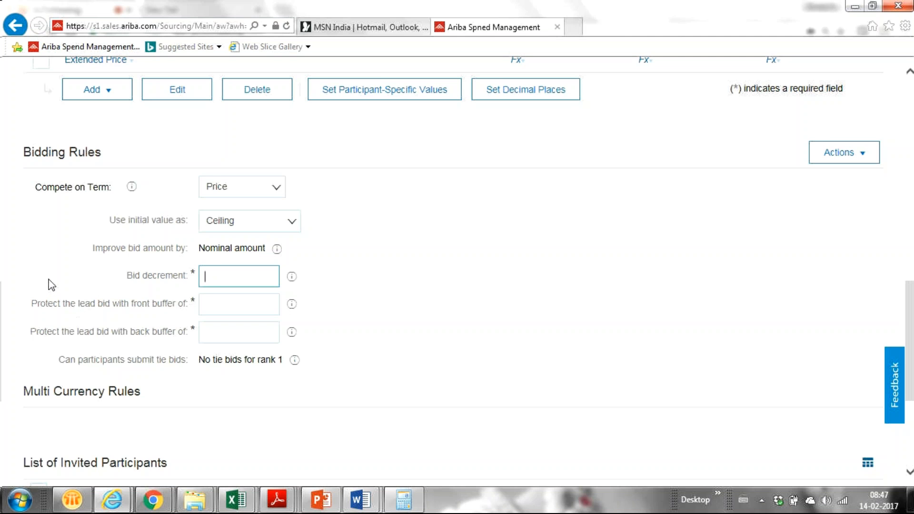
type("5")
key("BackSpace")
type("10")
- Set the front and back lead-bid buffers to 5 each and review the tie-bid rule
left_click(215, 310)
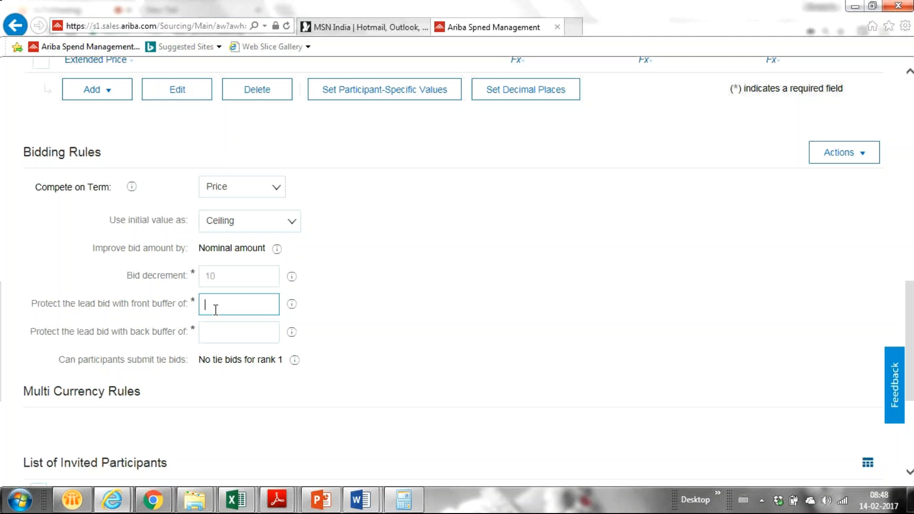
type("5")
left_click(212, 334)
type("3")
key("BackSpace")
type("5")
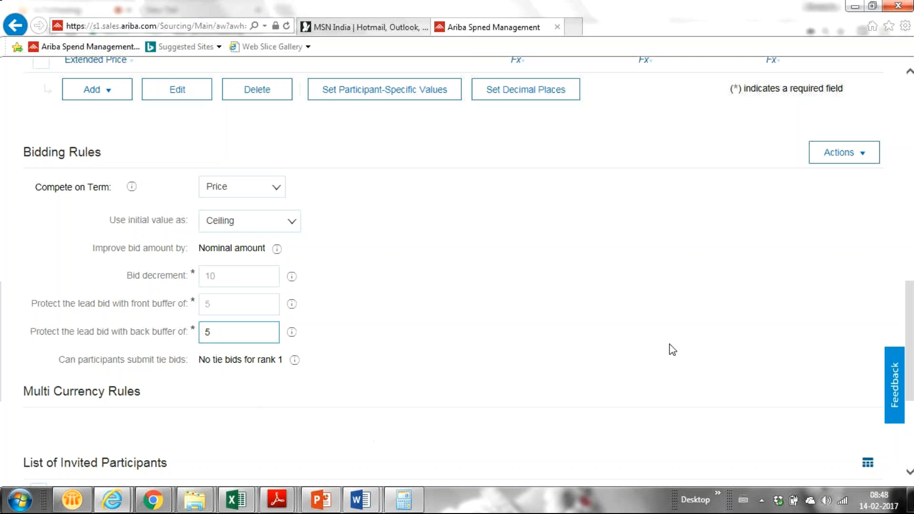
left_click_drag(53, 359, 284, 362)
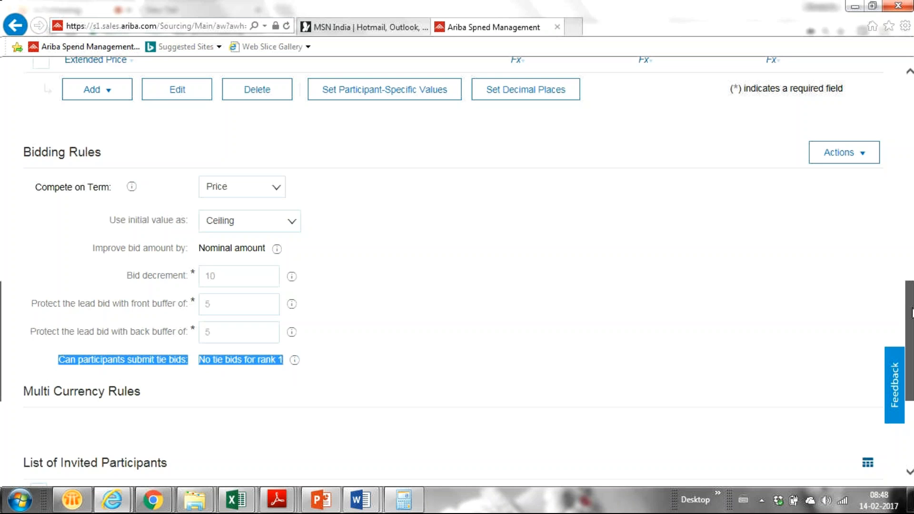
left_click_drag(911, 312, 849, 283)
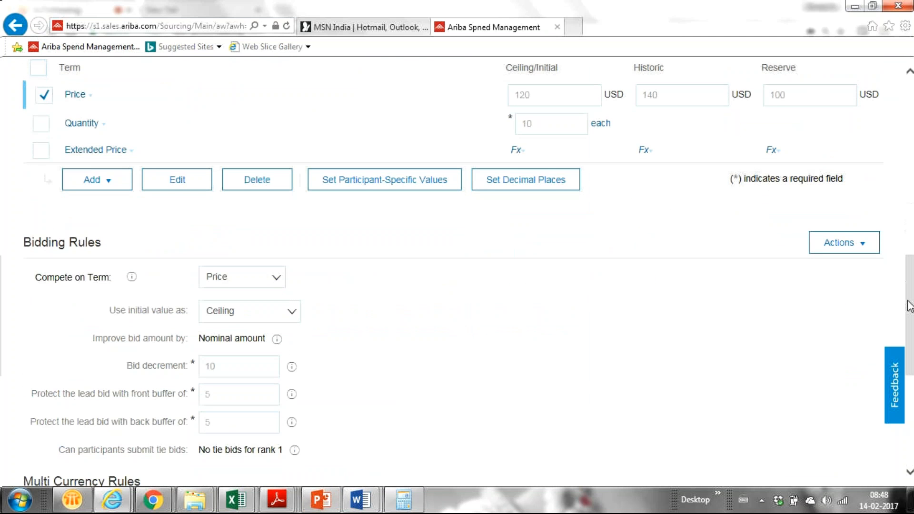
- Finish the rules and verify Lubricant Oil shows 120 USD, quantity 10 on the Content step
left_click_drag(910, 306, 910, 398)
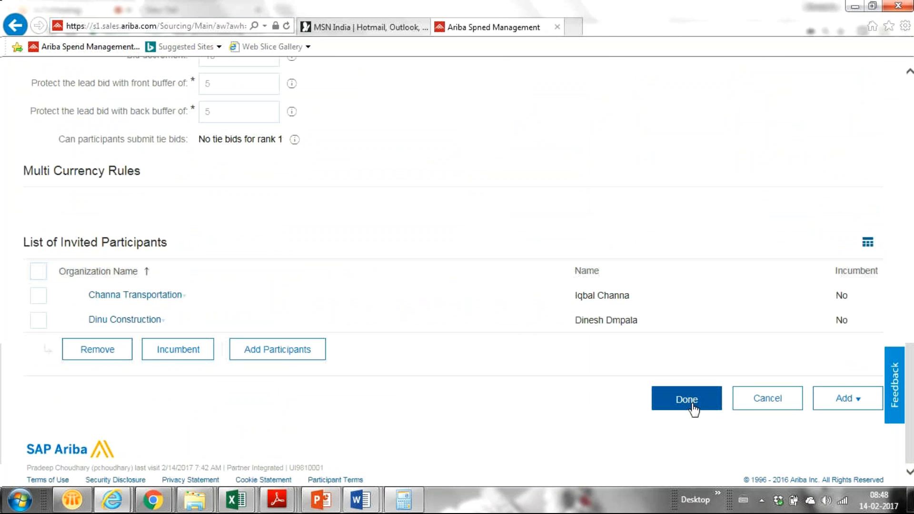
left_click(693, 409)
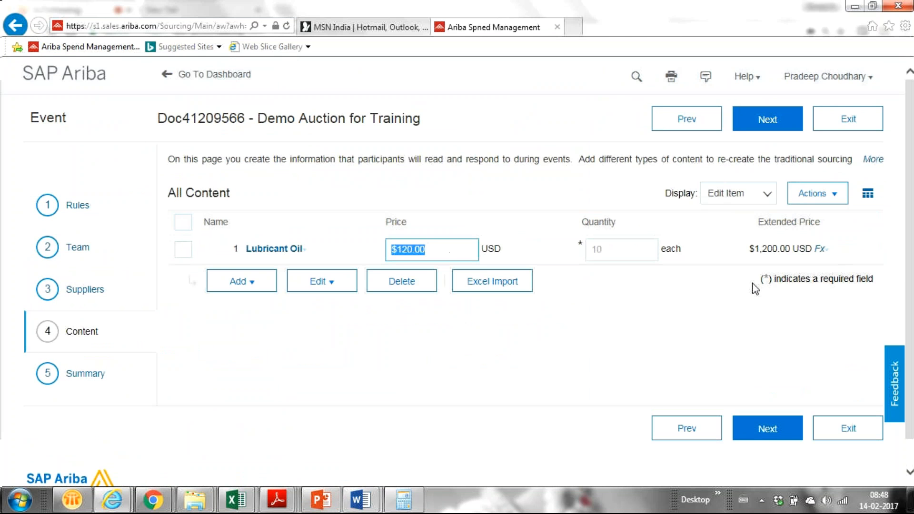
mouse_move(745, 245)
left_mouse_down()
mouse_move(786, 250)
mouse_move(744, 246)
left_mouse_up()
left_click(603, 250)
left_click(559, 324)
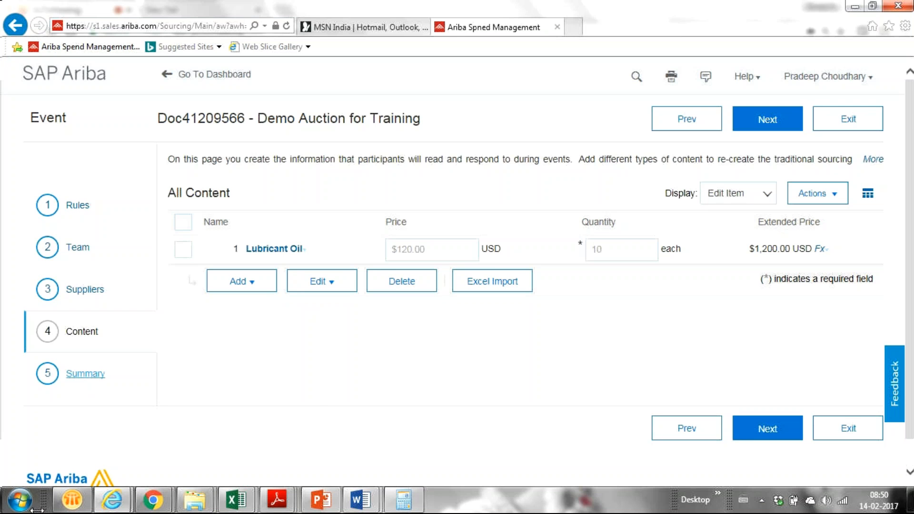
- Bring up the GoToMeeting window and the empty new browser tab
mouse_move(152, 499)
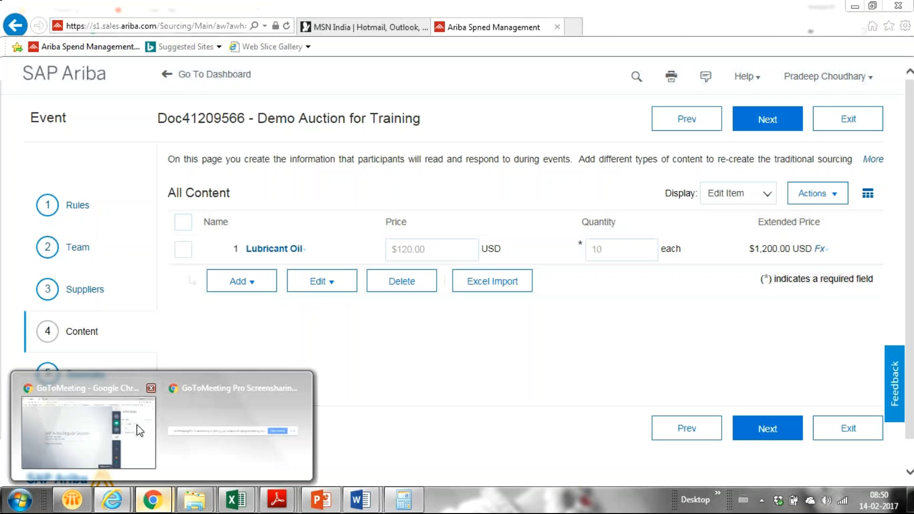
left_click(73, 425)
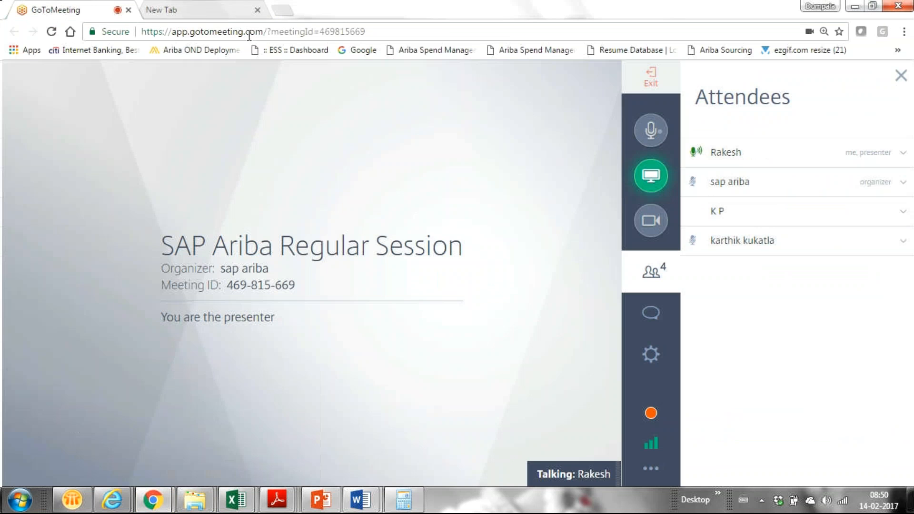
left_click(209, 5)
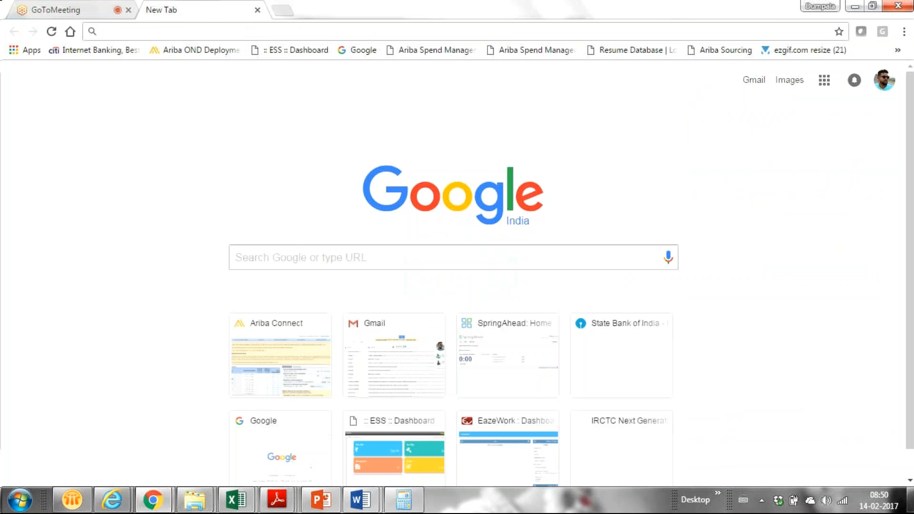
- Open Running Short Notes from the desktop and select the supplier network login URL
left_click(912, 500)
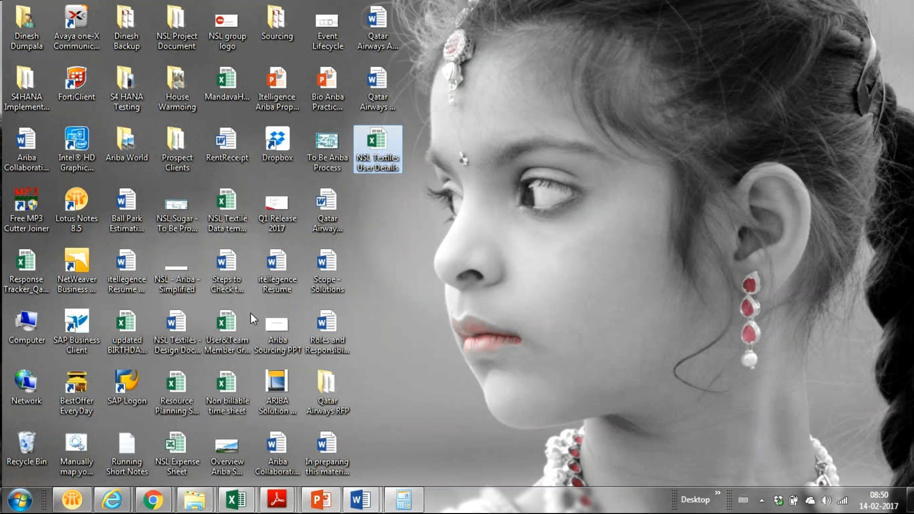
left_click(123, 454)
double_click(123, 455)
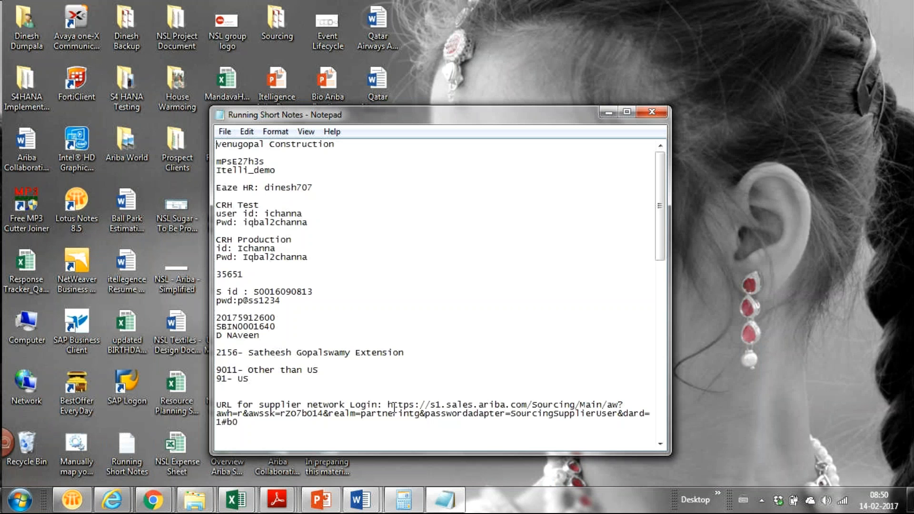
left_click_drag(386, 405, 391, 428)
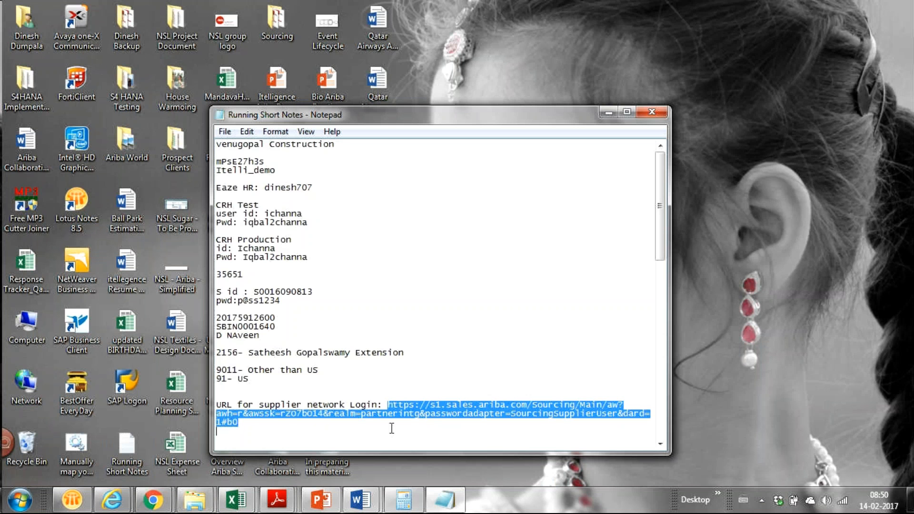
left_click(387, 402)
left_click_drag(387, 402, 395, 423)
- Set 'Allow participants to select bidding currency' to No under the event's Currency Rules
key("alt+Tab")
key("alt+Tab")
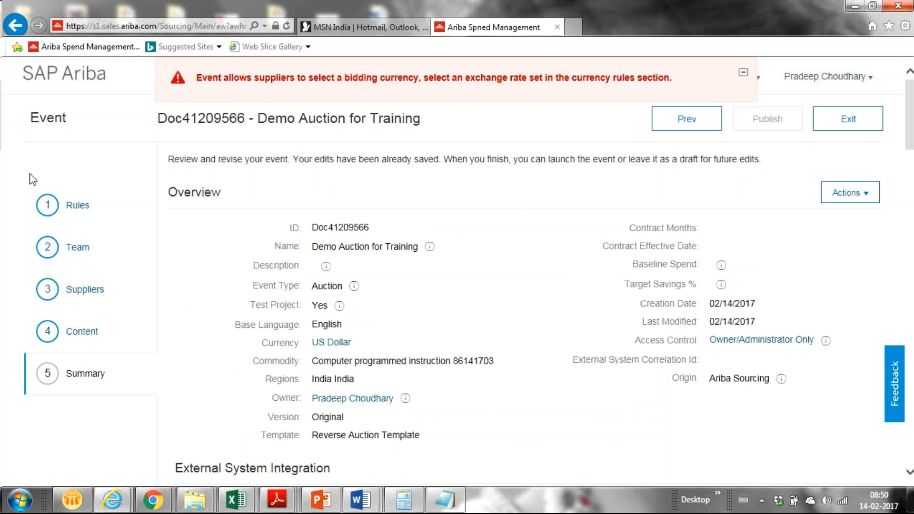
left_click(74, 208)
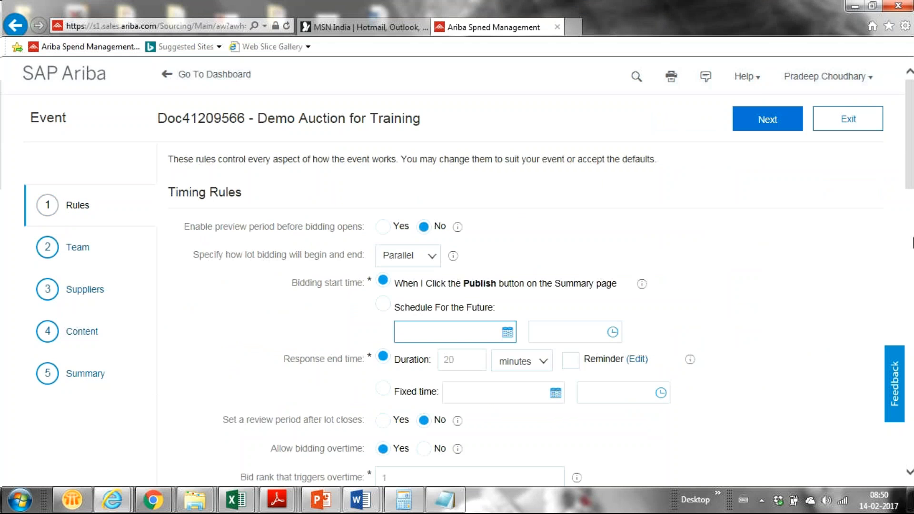
scroll(911, 186, "down", 1)
scroll(911, 186, "down", 8)
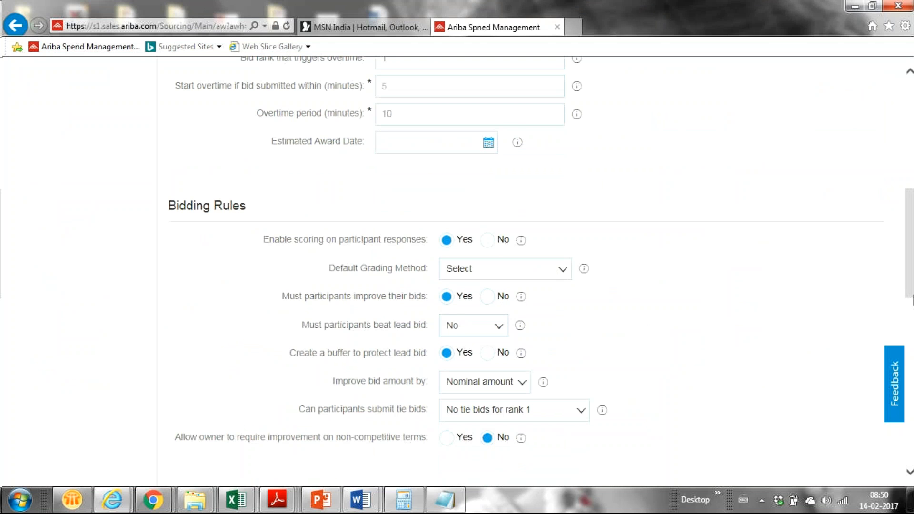
left_click_drag(910, 292, 910, 340)
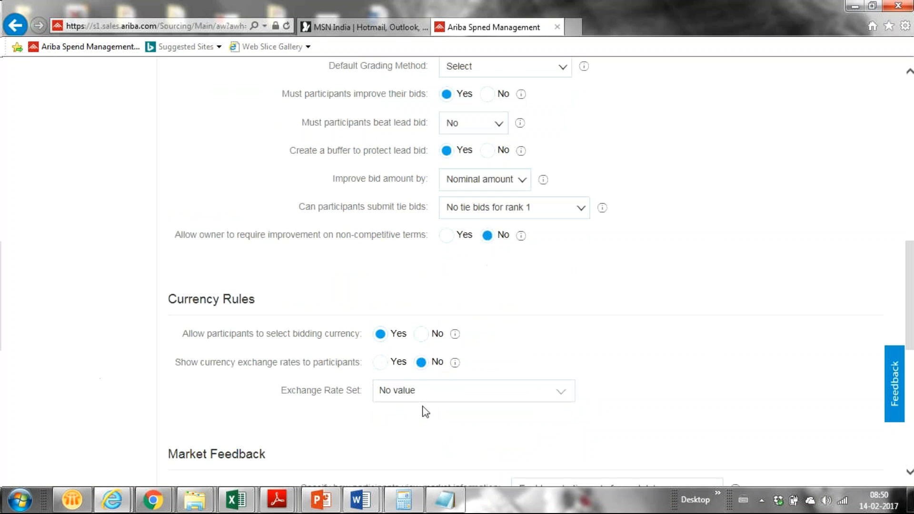
left_click(421, 334)
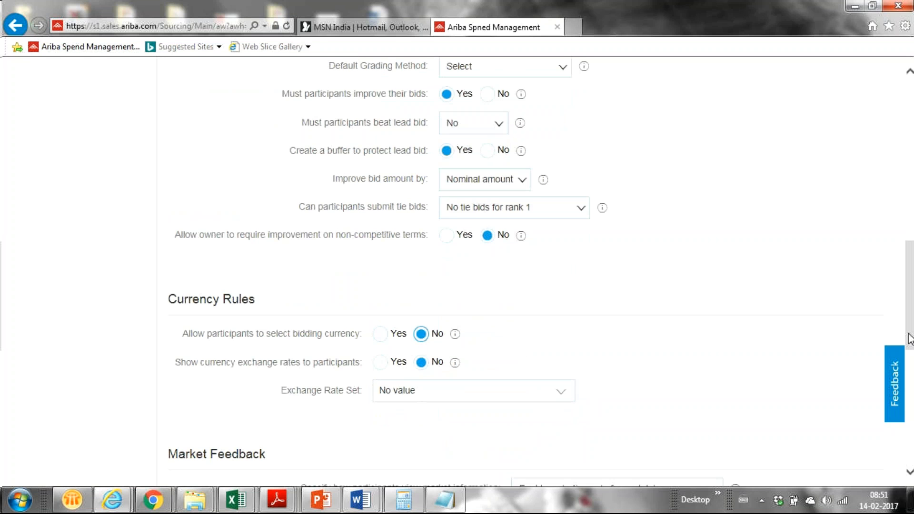
left_click_drag(909, 339, 910, 450)
- Publish the Demo Auction for Training event from its Summary step
left_click_drag(909, 401, 867, 186)
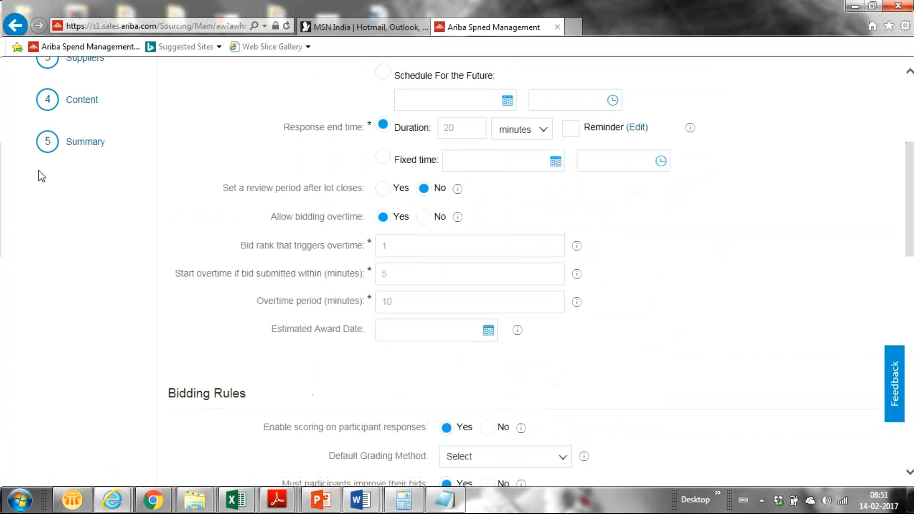
left_click(73, 143)
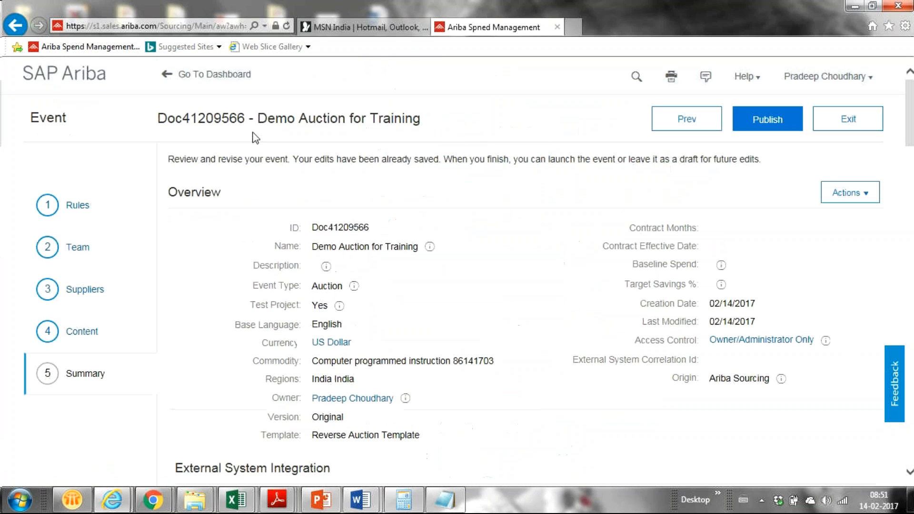
left_click(750, 123)
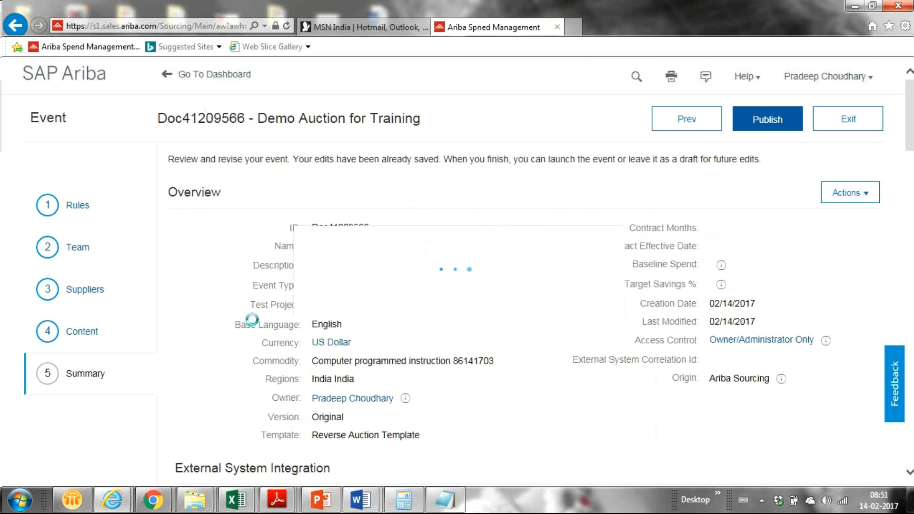
- Load the pasted supplier login URL in the Chrome new tab
mouse_move(152, 499)
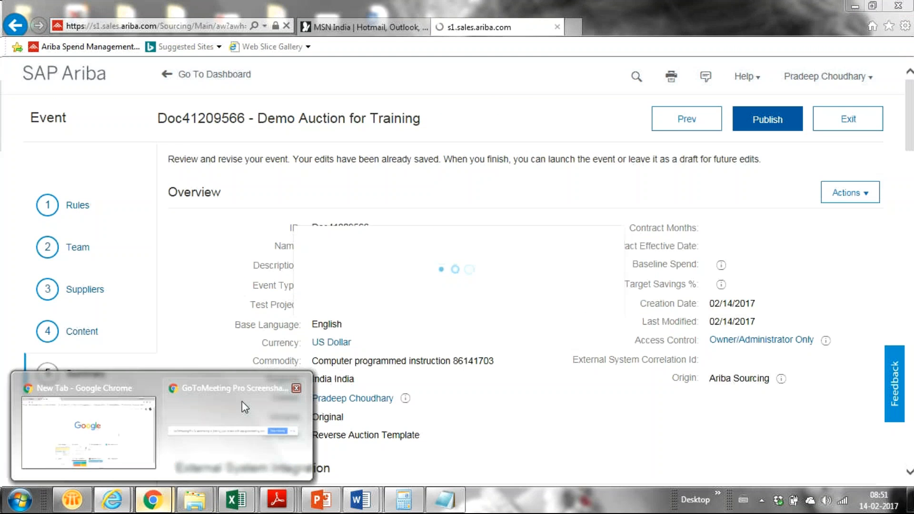
left_click(88, 428)
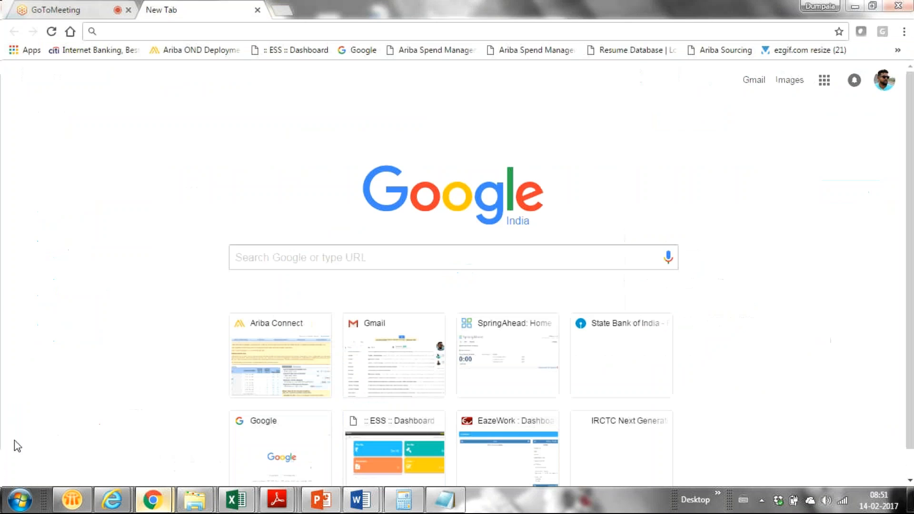
left_click(274, 31)
key("ctrl+v")
key("Return")
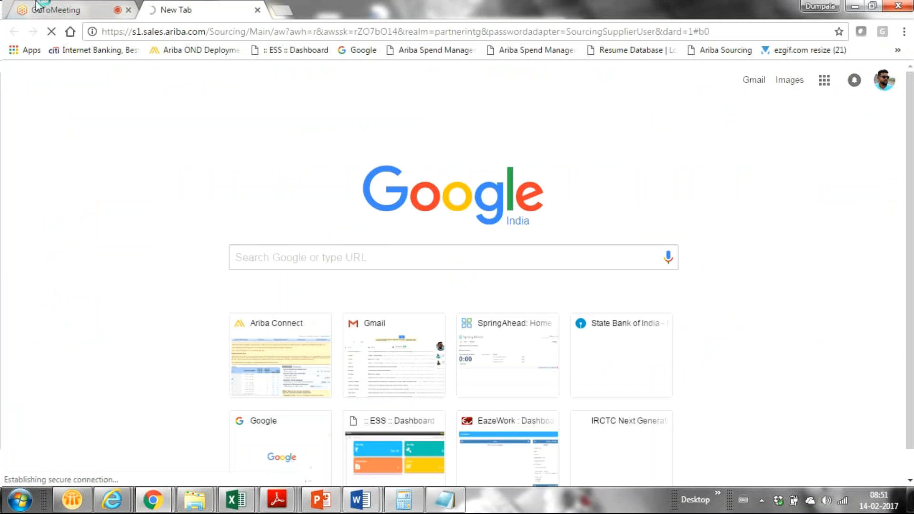
- Return to the Ariba event window and open the event's live monitoring view
left_click(65, 7)
key("alt+Tab")
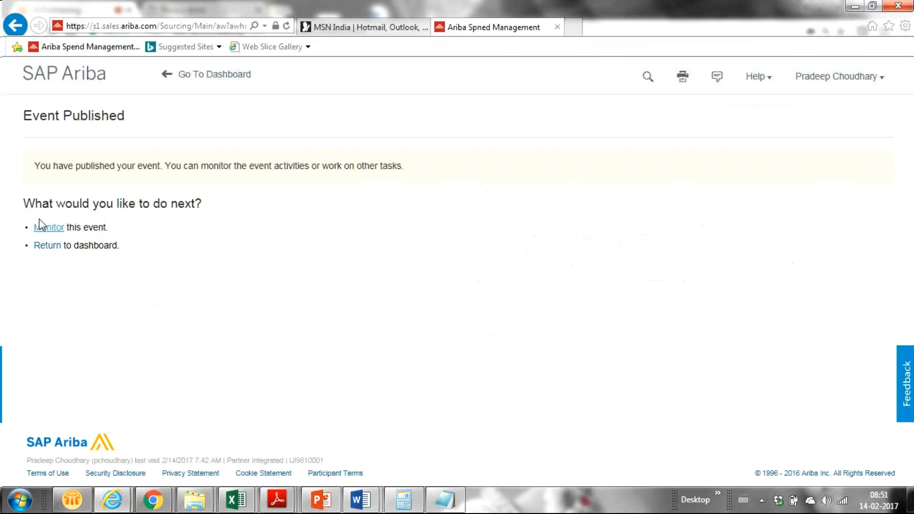
left_click(48, 228)
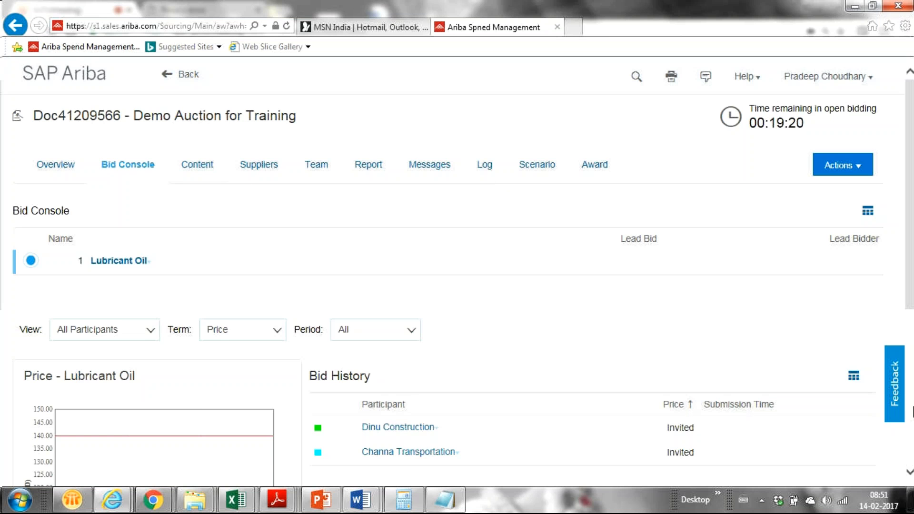
- Scroll through the Bid Console to review Lubricant Oil bidding and both invited suppliers
scroll(905, 250, "down", 1)
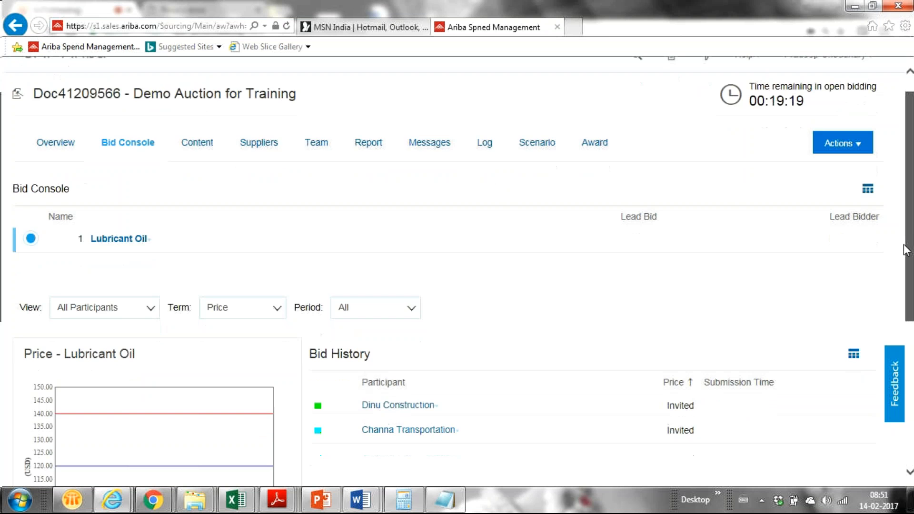
scroll(905, 250, "up", 1)
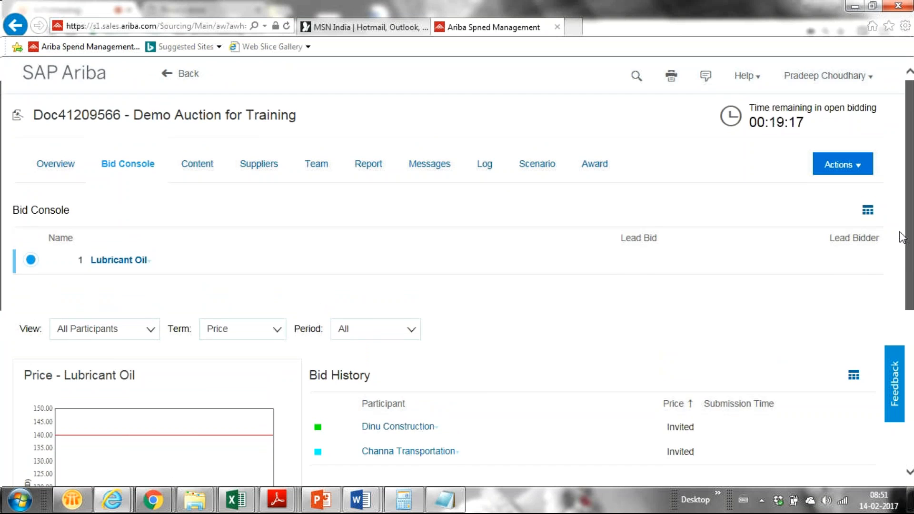
scroll(902, 238, "down", 5)
scroll(864, 308, "down", 1)
mouse_move(154, 506)
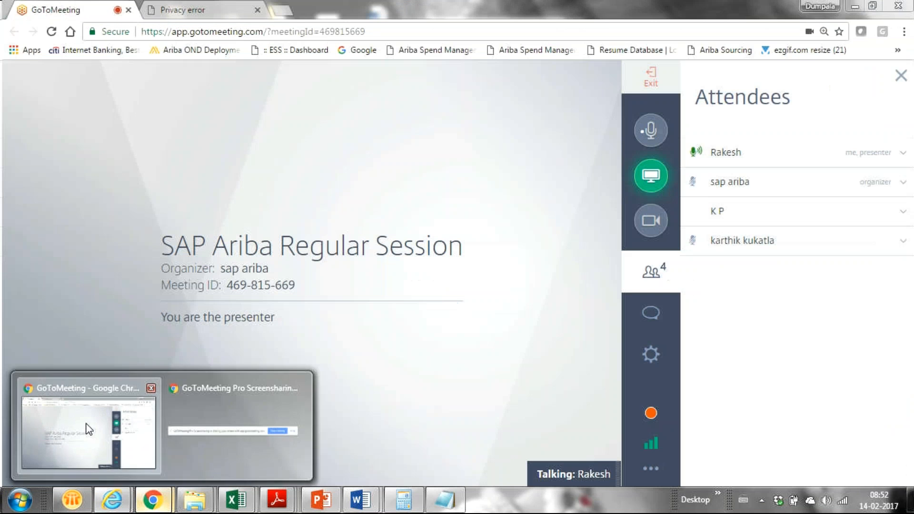
- Back out of the insecure-connection warning on the supplier login tab and close that tab
left_click(88, 427)
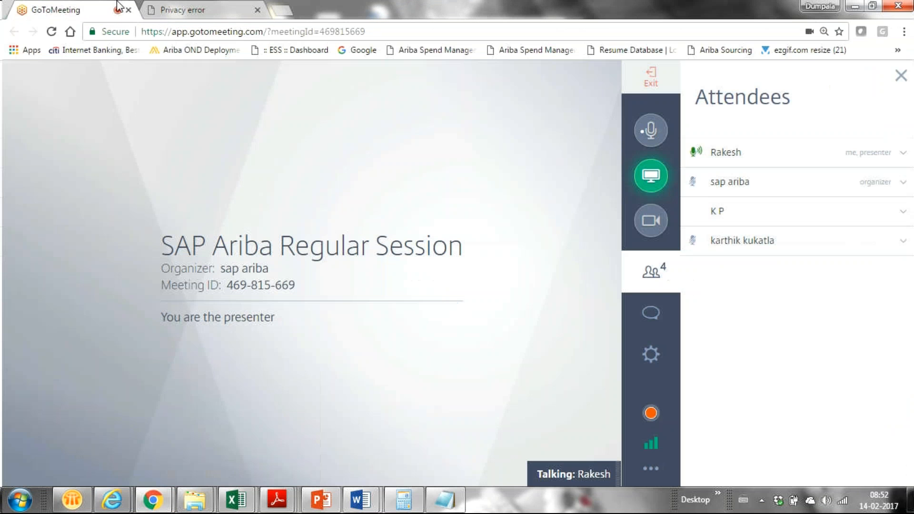
left_click(223, 7)
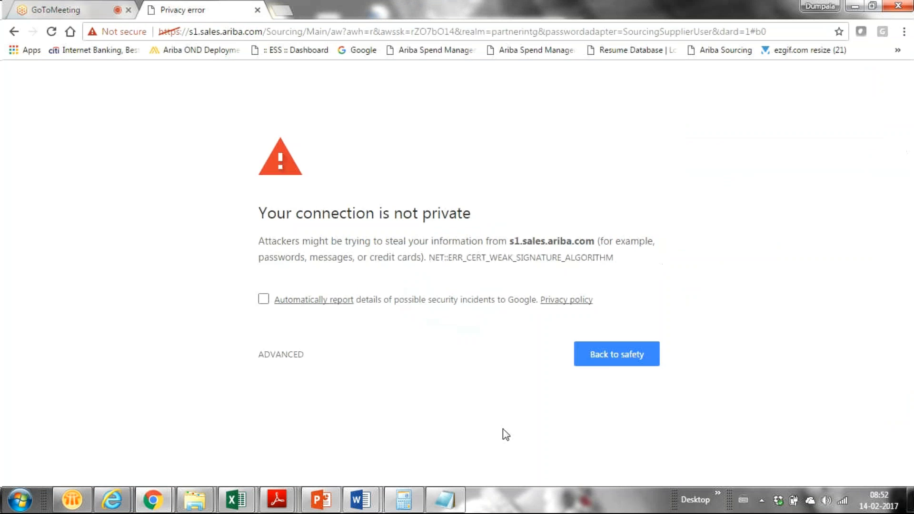
left_click(613, 362)
left_click(257, 10)
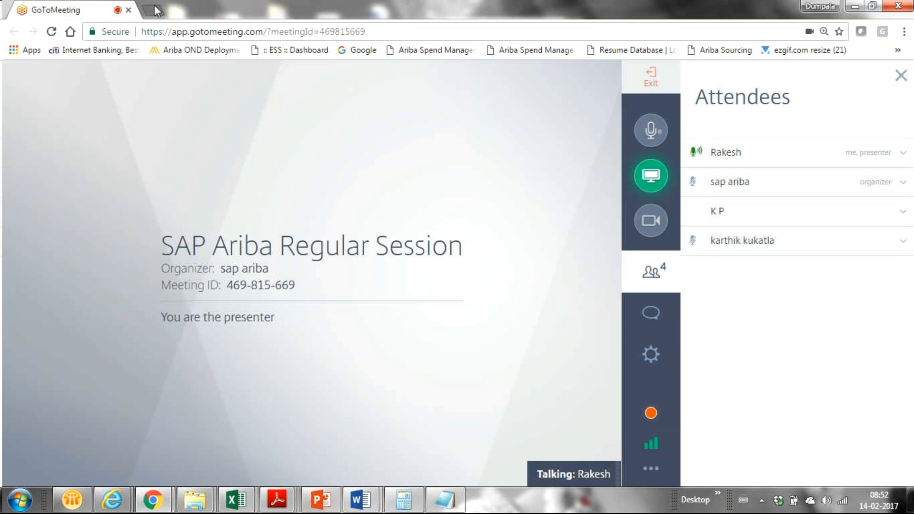
- Retry the supplier network login URL in a fresh tab, then close the privacy error tab
left_click(153, 9)
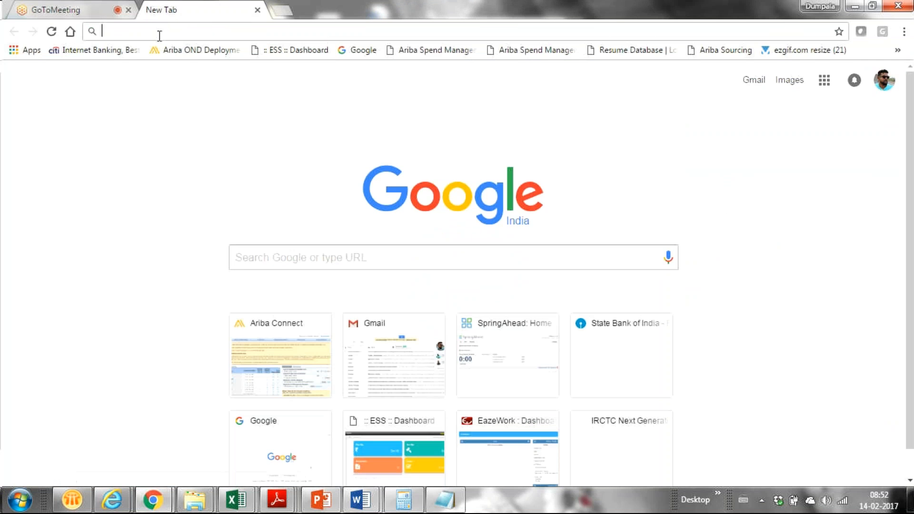
key("ctrl+v")
key("Return")
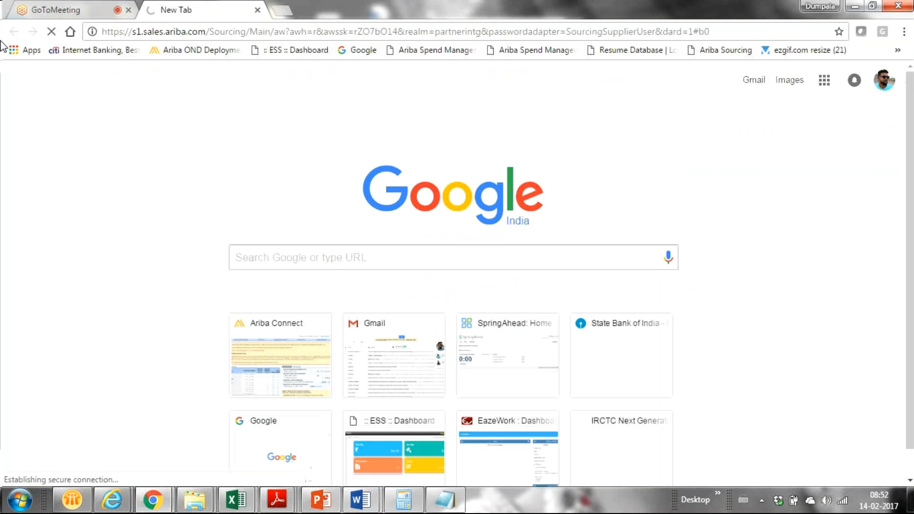
left_click(258, 10)
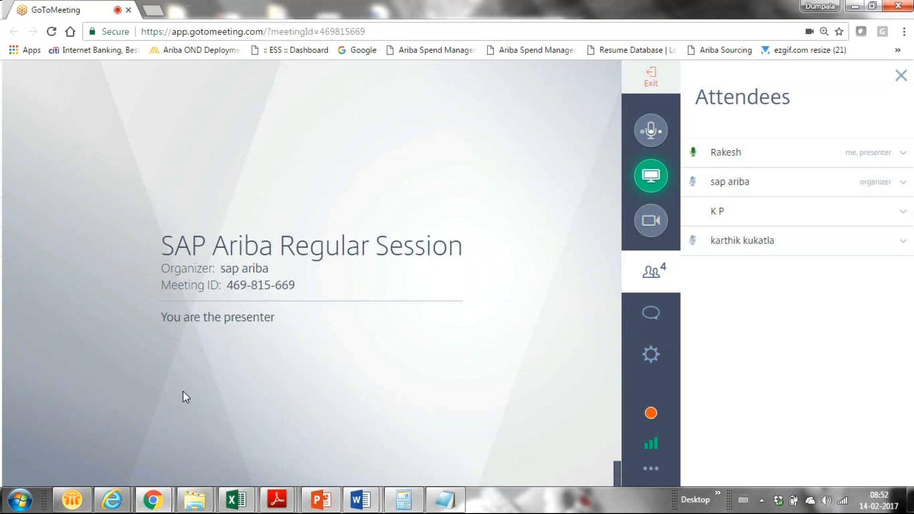
- Try the supplier login address in a new Internet Explorer tab and close the page-not-found result
mouse_move(112, 500)
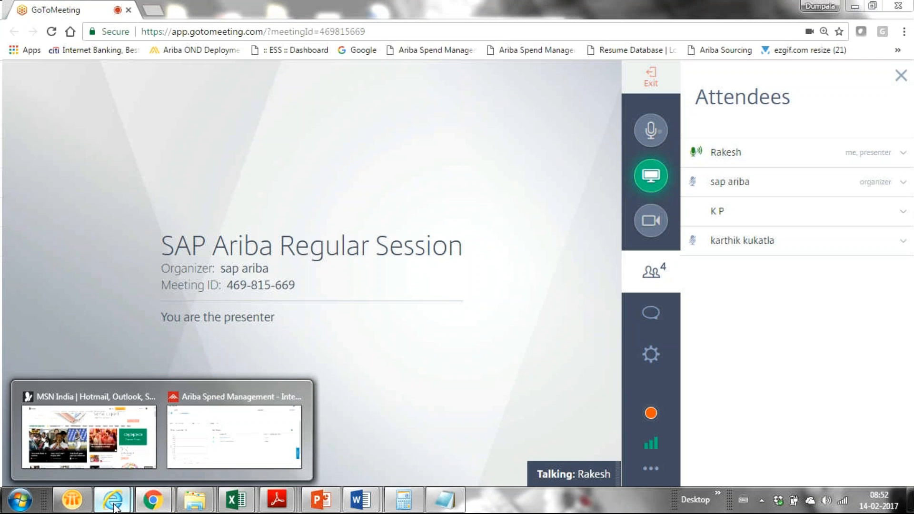
left_click(253, 450)
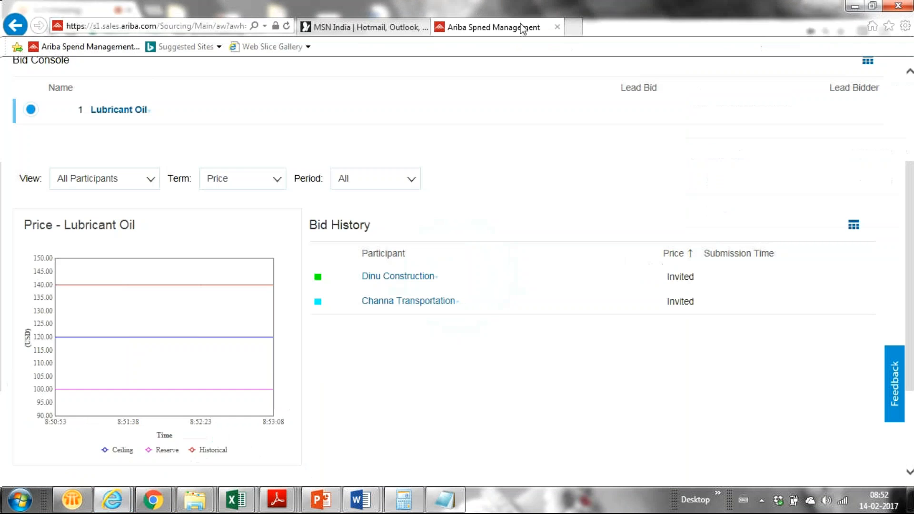
left_click(573, 29)
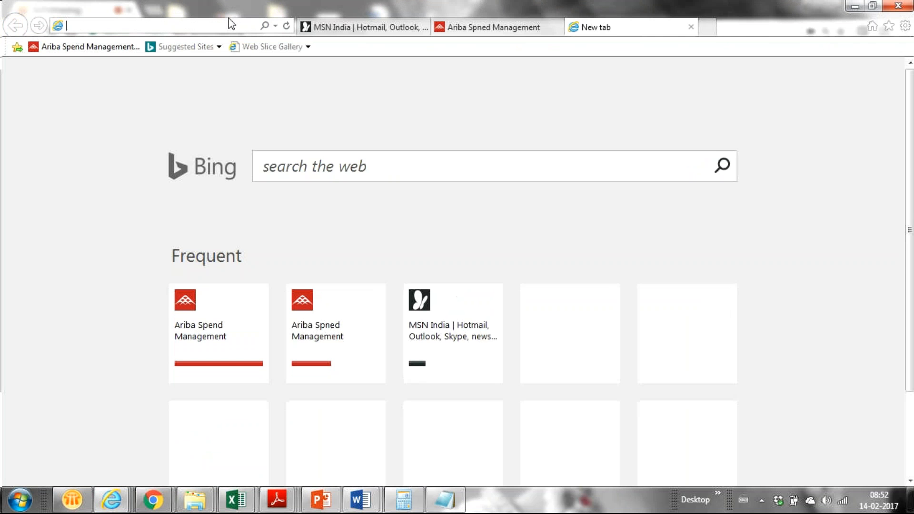
key("ctrl+v")
key("Return")
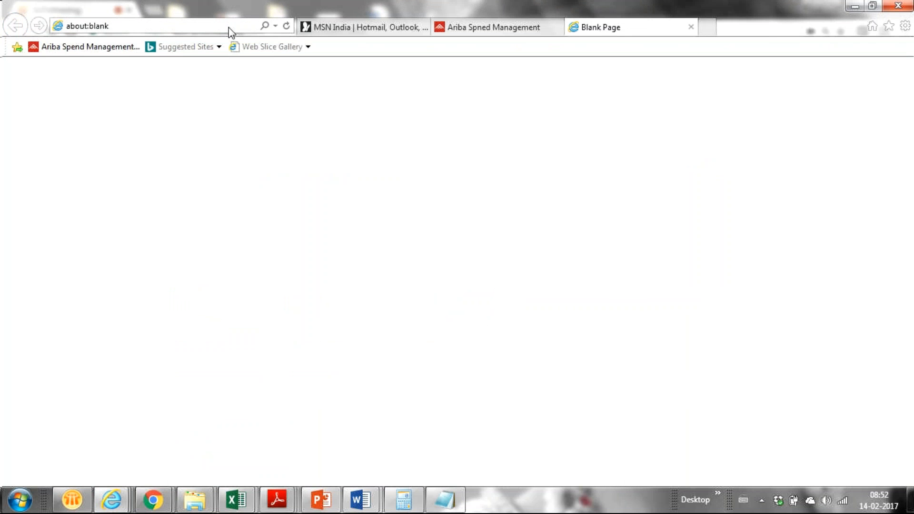
left_click(690, 26)
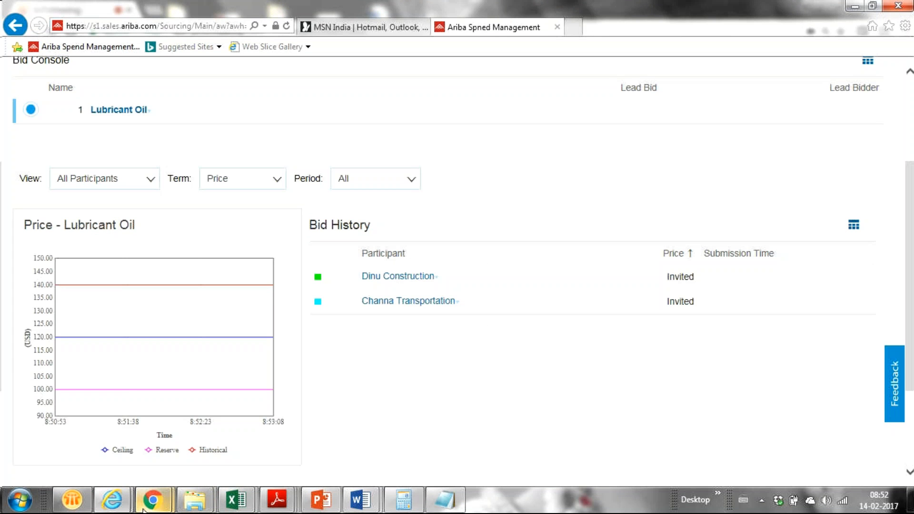
- Open a blank tab beside GoToMeeting in Chrome and bring the Running Short Notes forward
left_click(152, 500)
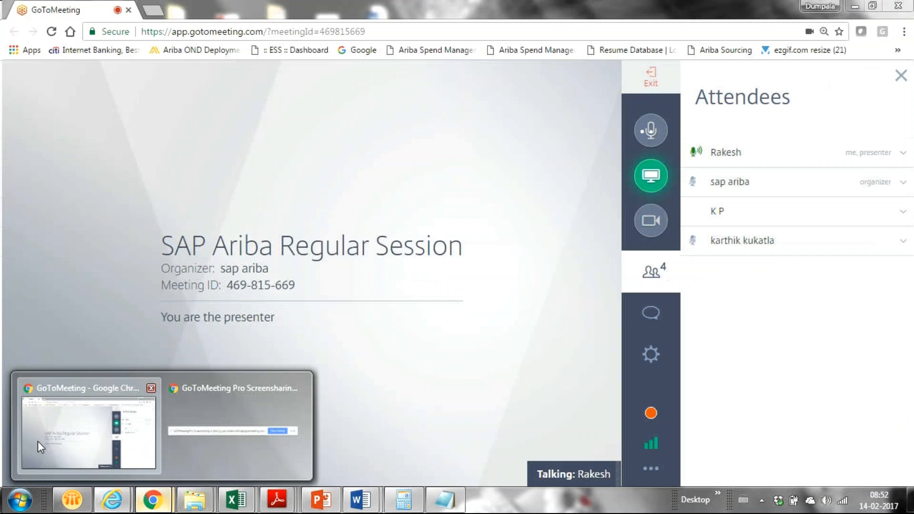
left_click(38, 439)
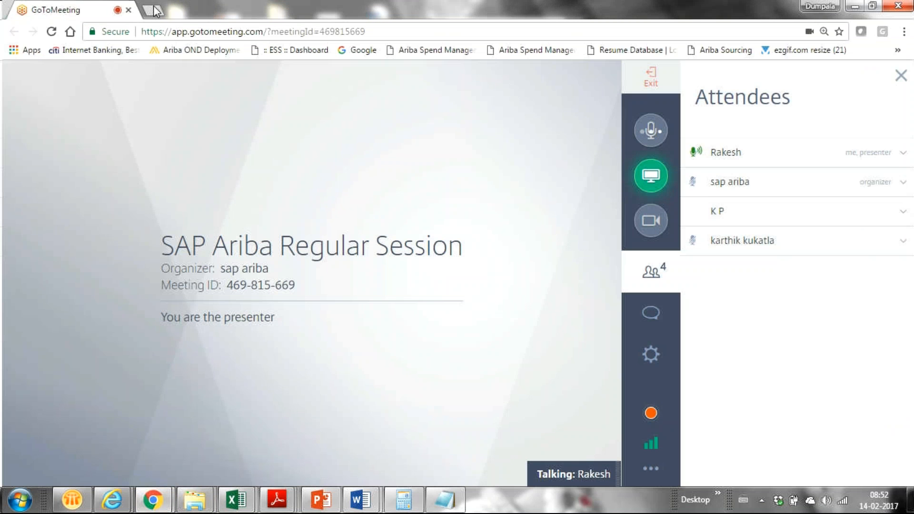
left_click(153, 9)
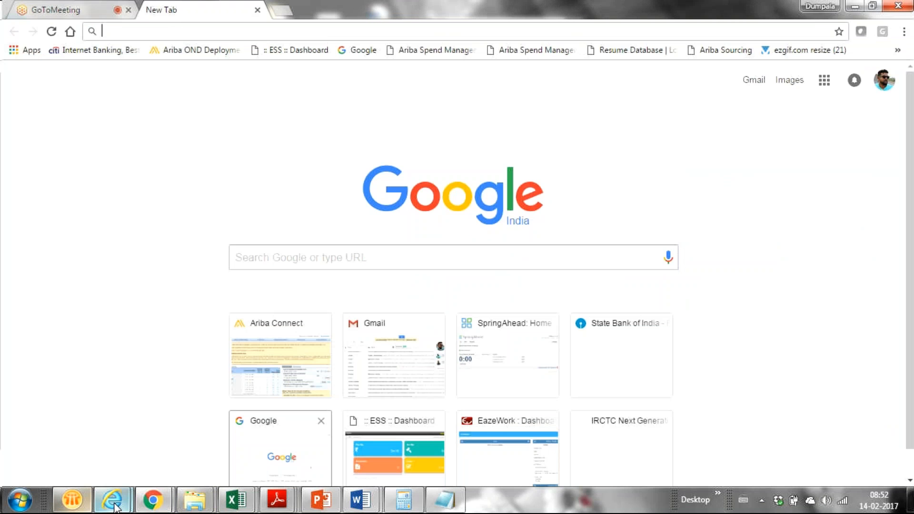
mouse_move(114, 503)
mouse_move(228, 445)
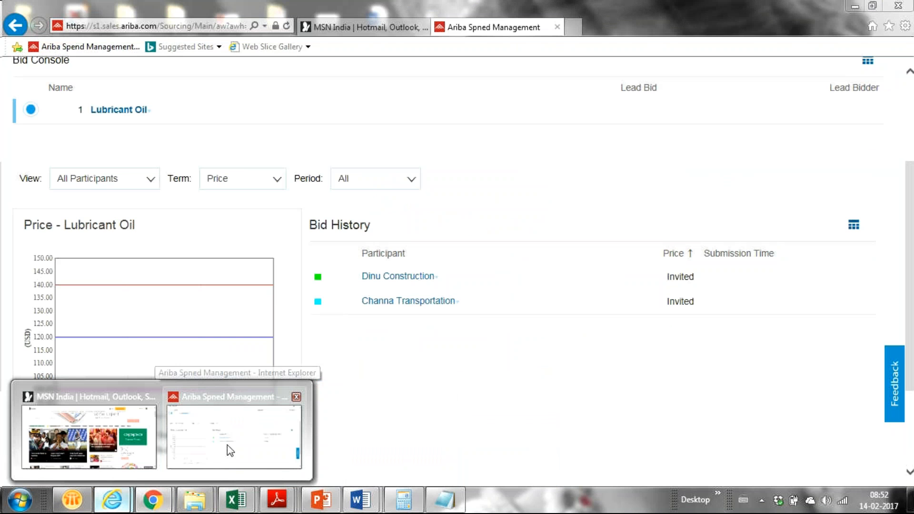
left_click(429, 501)
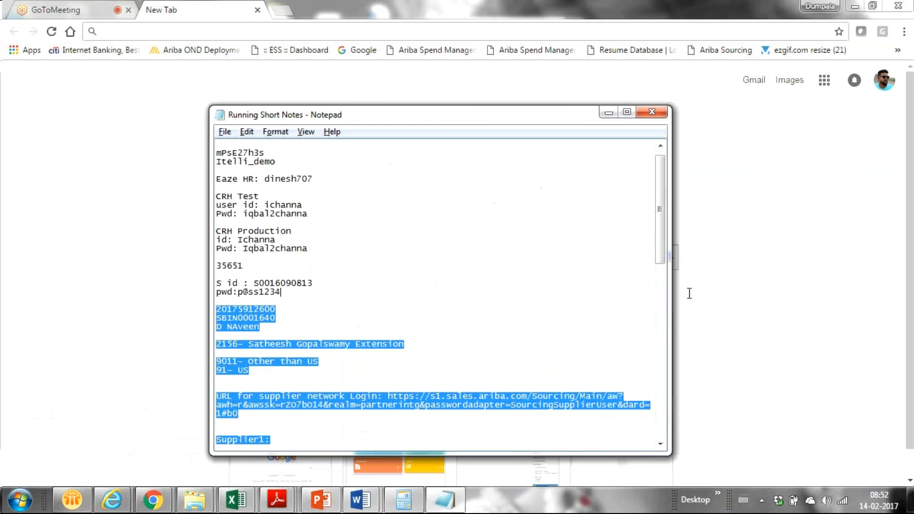
left_click_drag(689, 293, 565, 303)
left_click(302, 399)
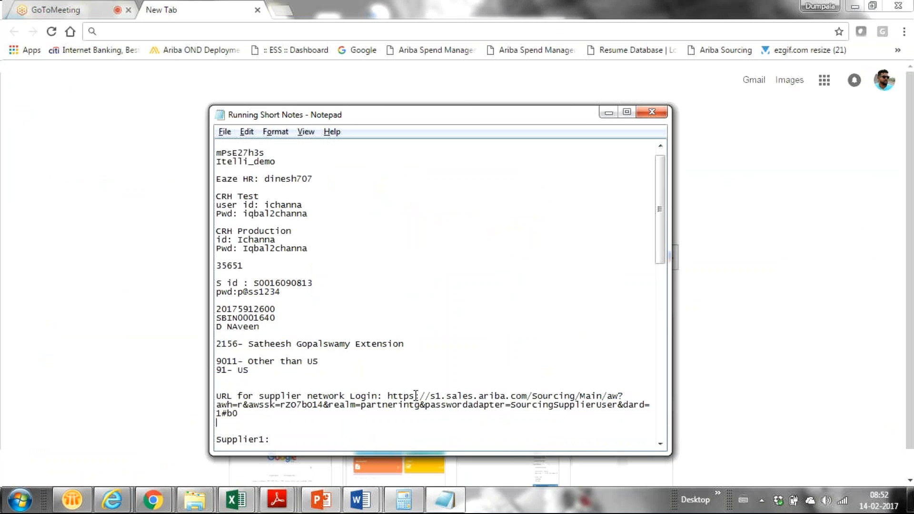
mouse_move(126, 505)
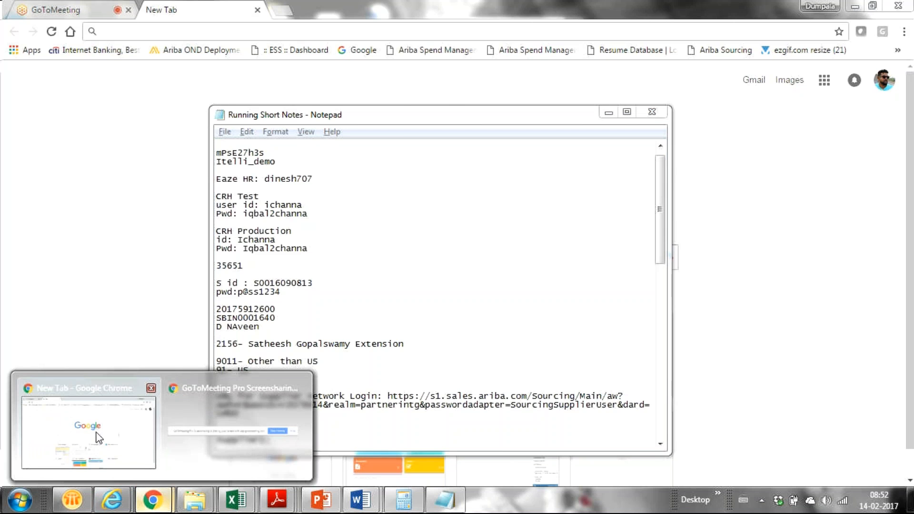
left_click(98, 437)
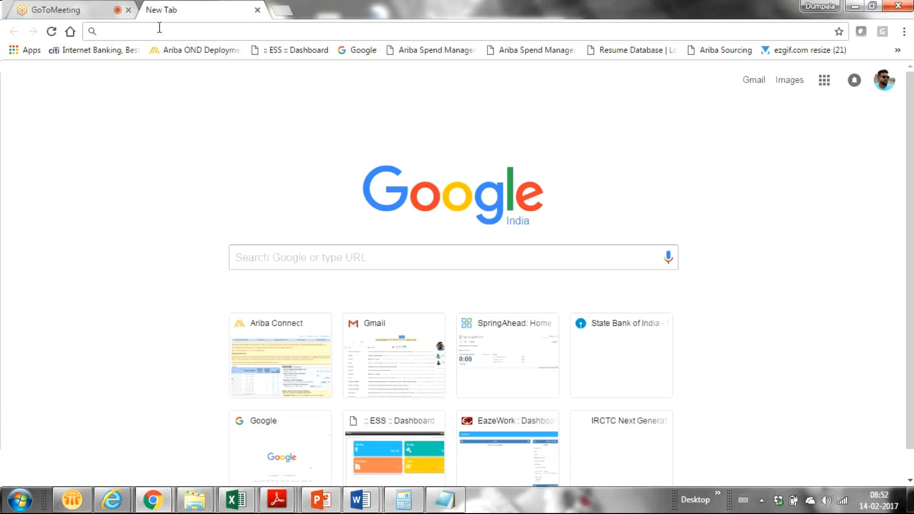
- Load the Supplier Portal suggestion for 's1.supplier', back out of the privacy error, and return to the notes
type("s1.")
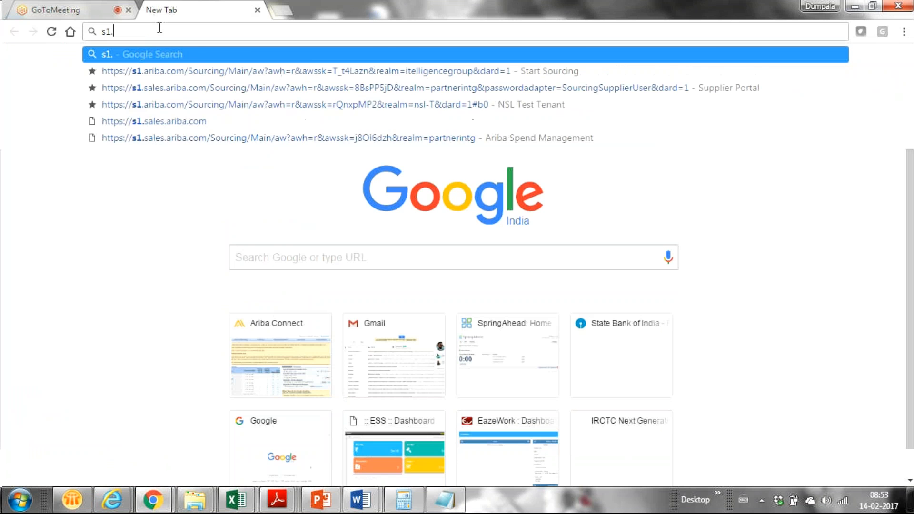
type("supplier")
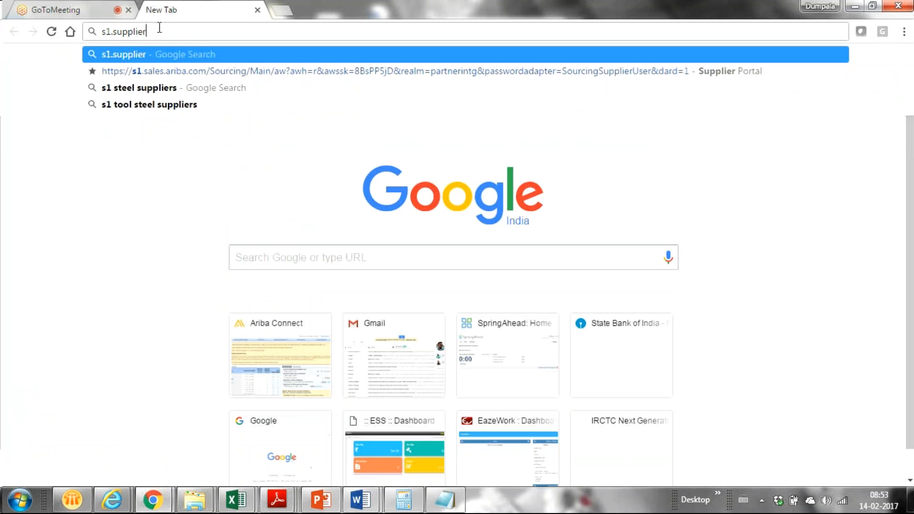
key("Down")
key("Return")
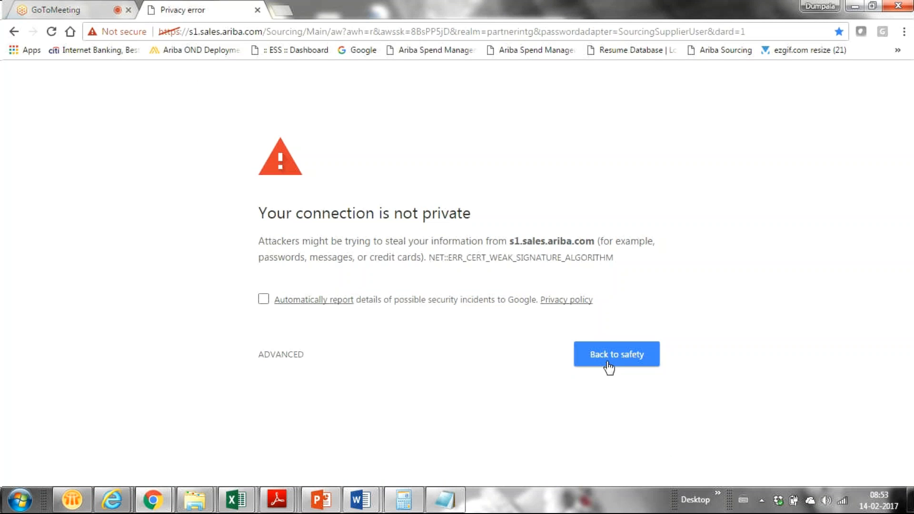
left_click(608, 366)
key("alt+Tab")
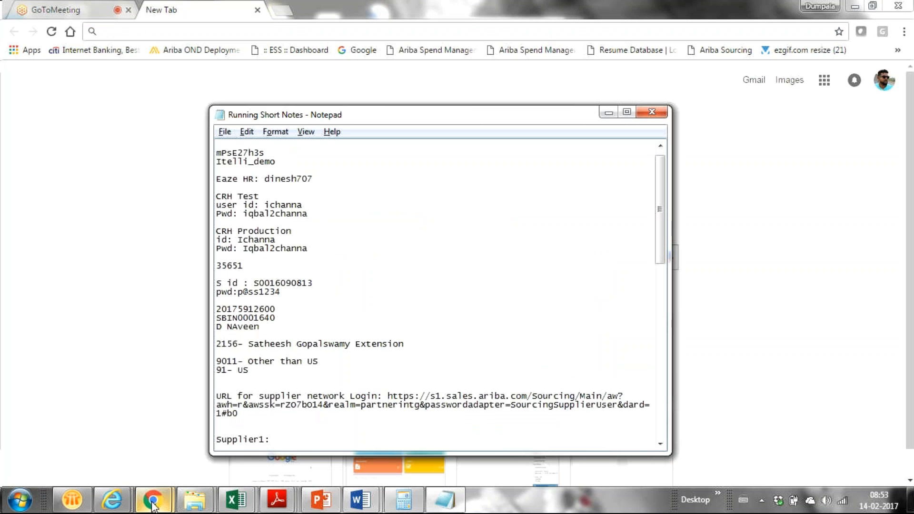
- Switch back to the Ariba Spend Management window showing the Lubricant Oil Bid Console
mouse_move(102, 504)
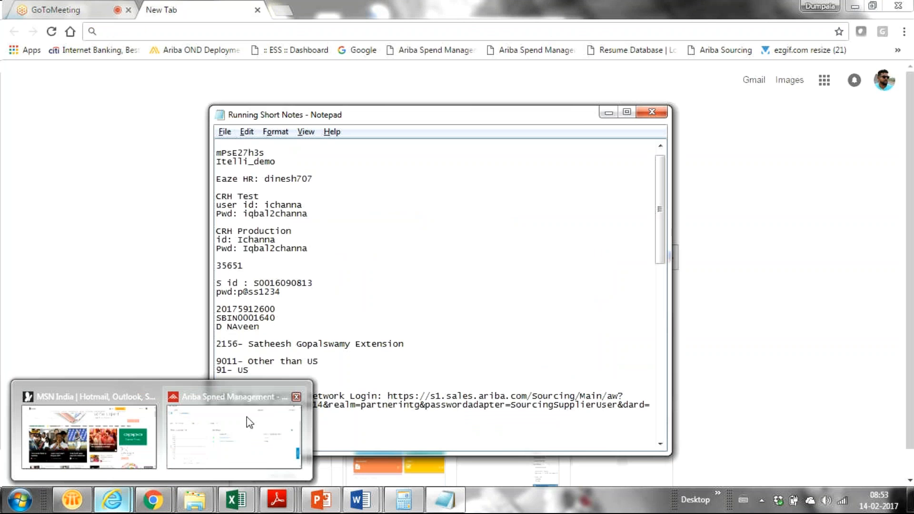
left_click(249, 421)
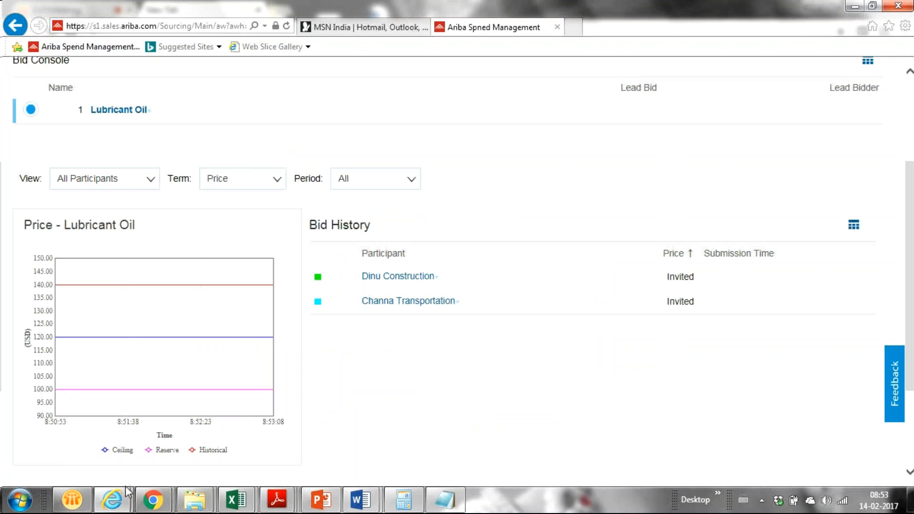
mouse_move(155, 503)
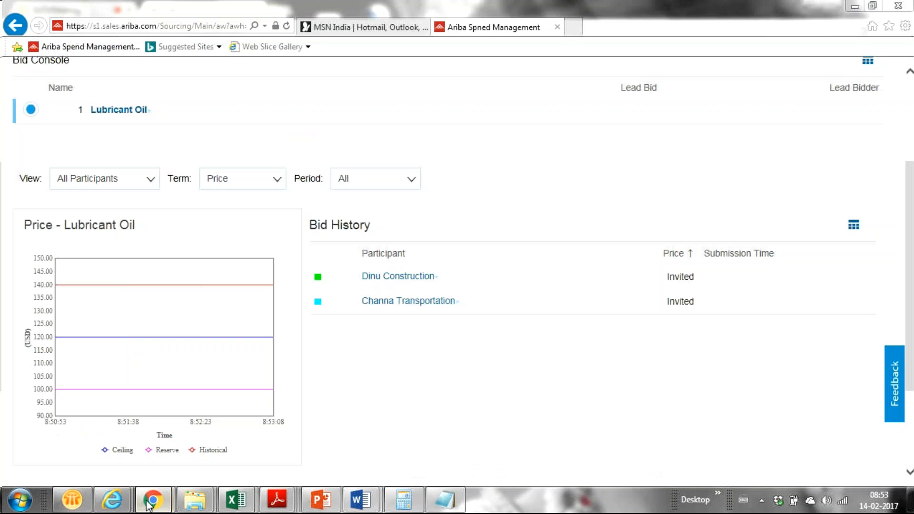
- Retry the supplier login URL in the blank Chrome tab, opt into automatic reporting, and leave the privacy error
left_click(97, 452)
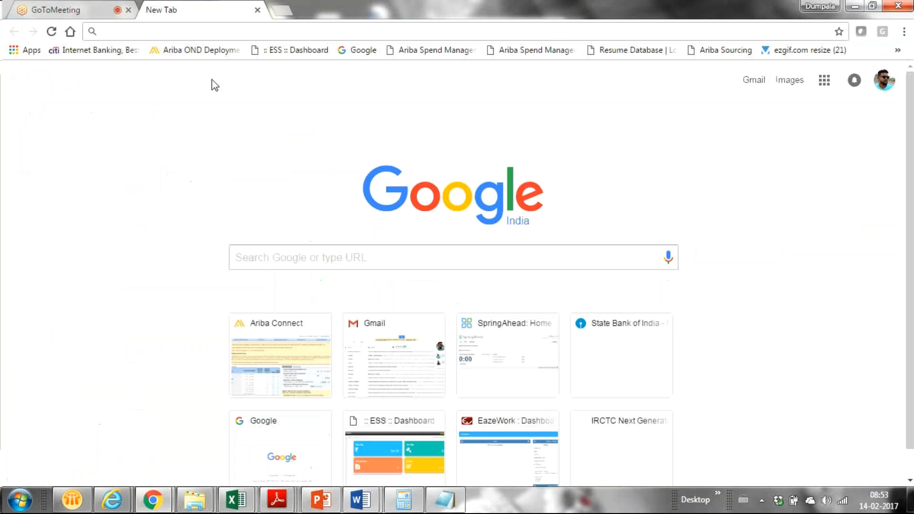
left_click(178, 31)
key("ctrl+v")
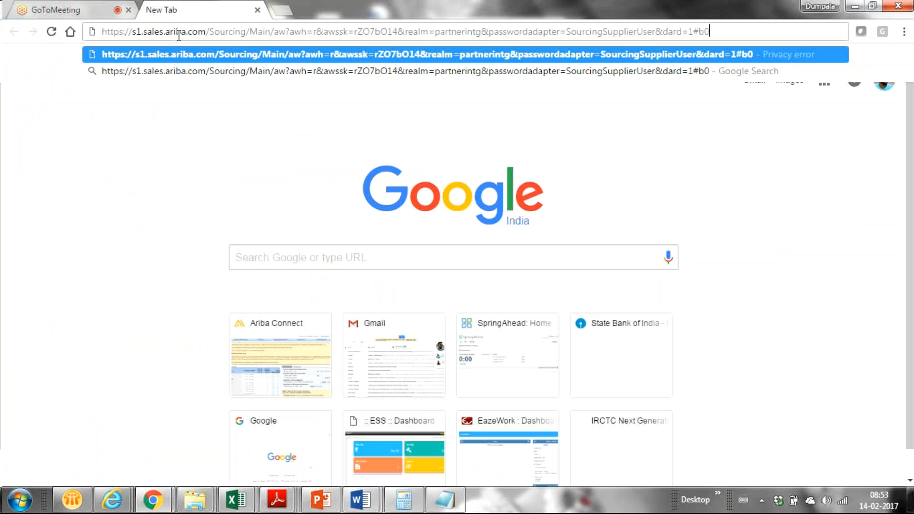
key("Return")
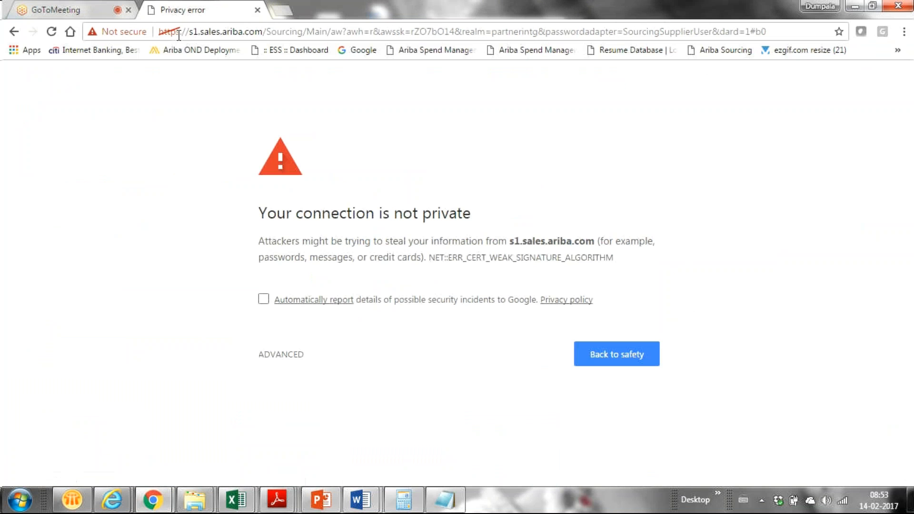
left_click(263, 300)
left_click(621, 353)
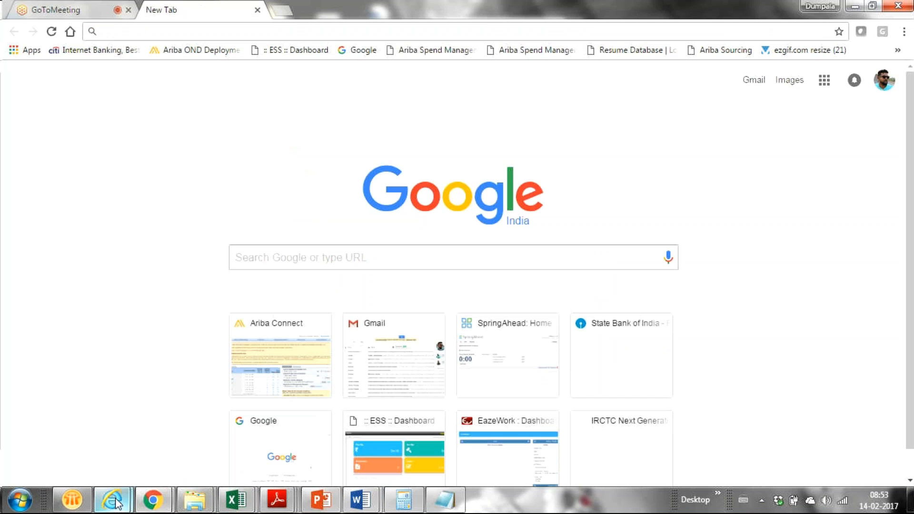
- Bring back the Lubricant Oil Bid Console and inspect the 120.00 ceiling line on its price chart
mouse_move(116, 502)
left_click(260, 454)
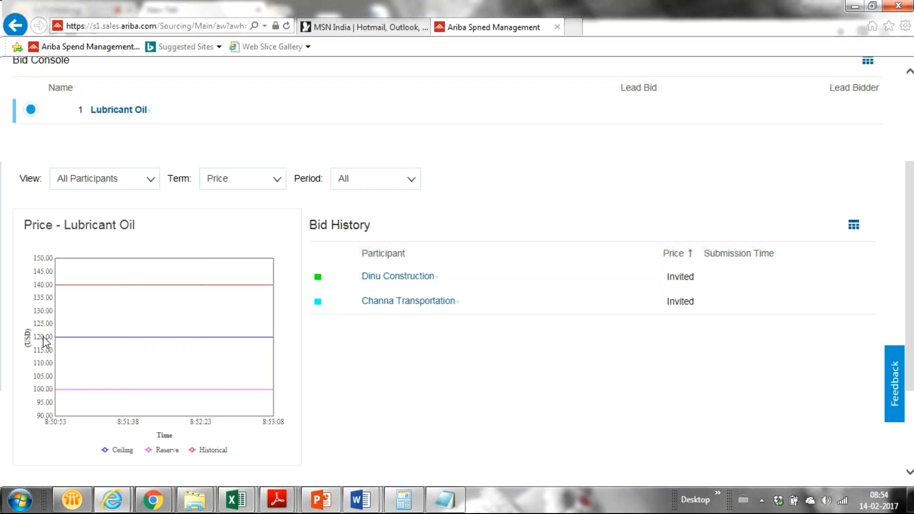
- Reactivate the Ariba Bid Console window, then bring up the running notes
mouse_move(85, 336)
left_click(112, 500)
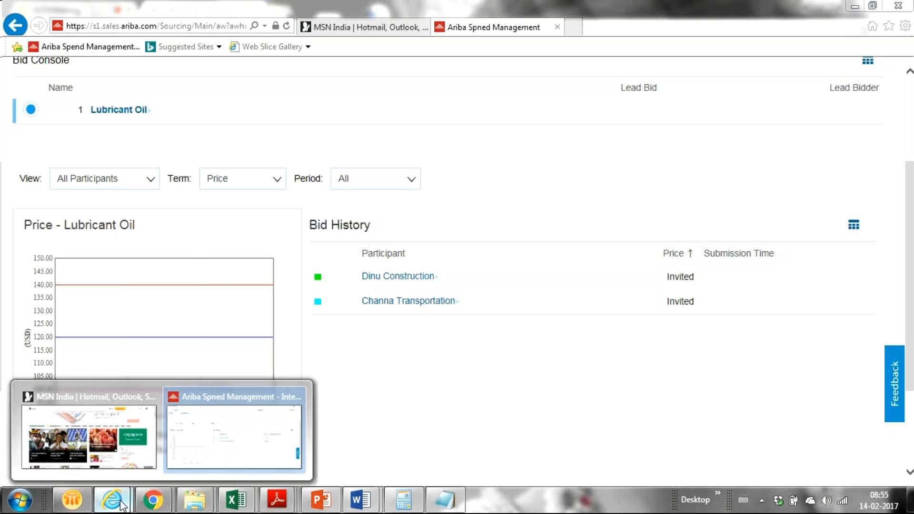
left_click(220, 464)
left_click(448, 505)
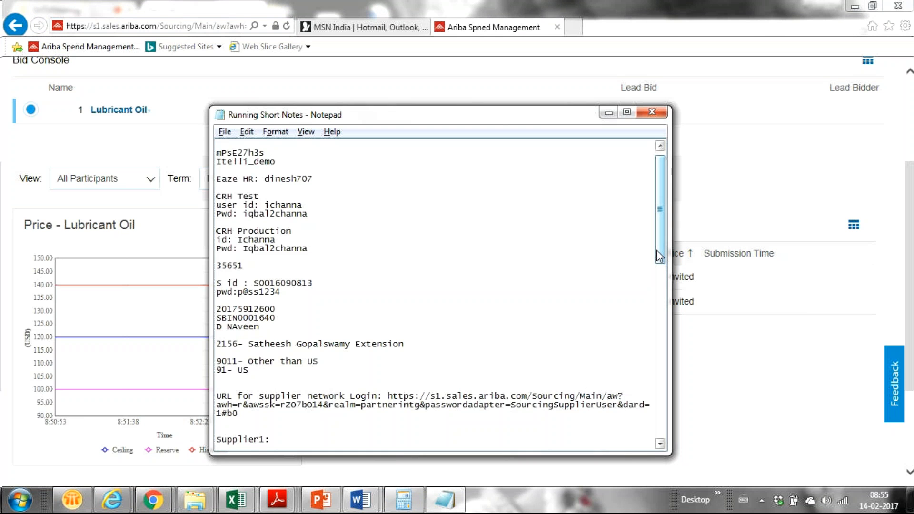
left_click_drag(657, 251, 653, 264)
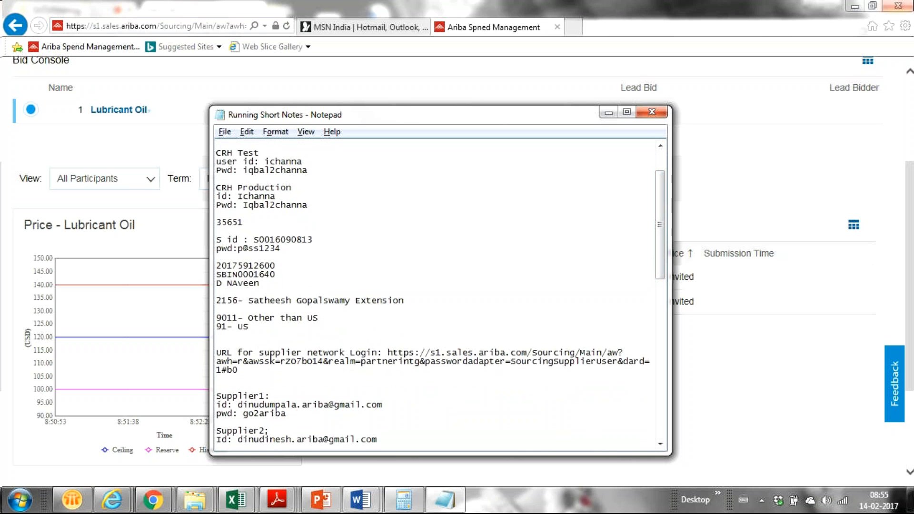
- Close Internet Explorer with all its tabs, then relaunch it maximized
left_click(899, 6)
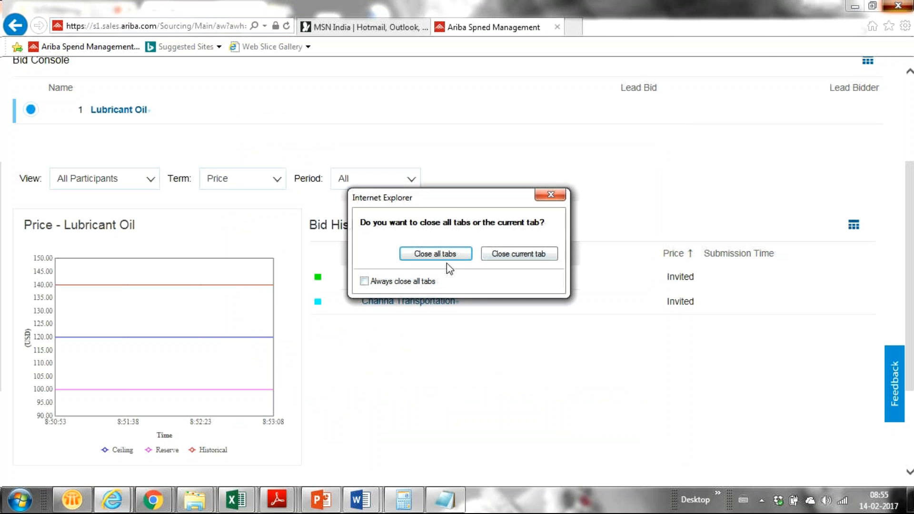
left_click(449, 256)
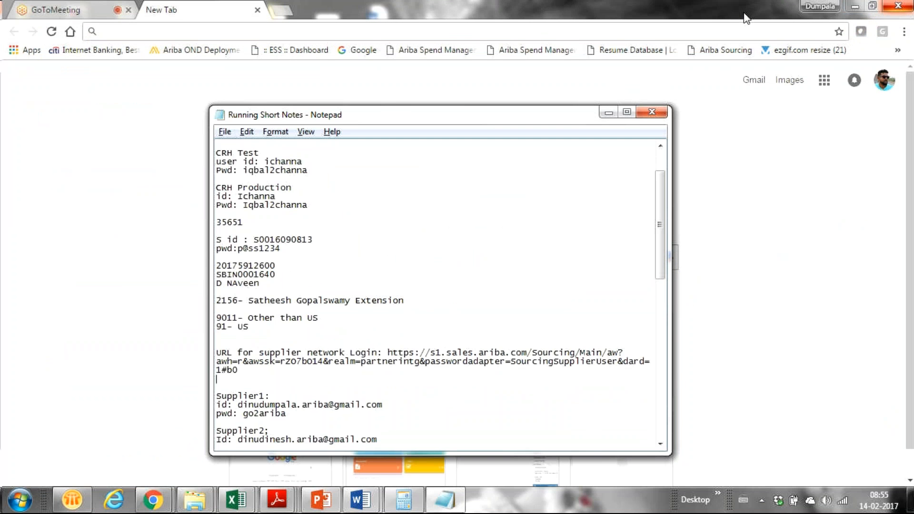
left_click(114, 500)
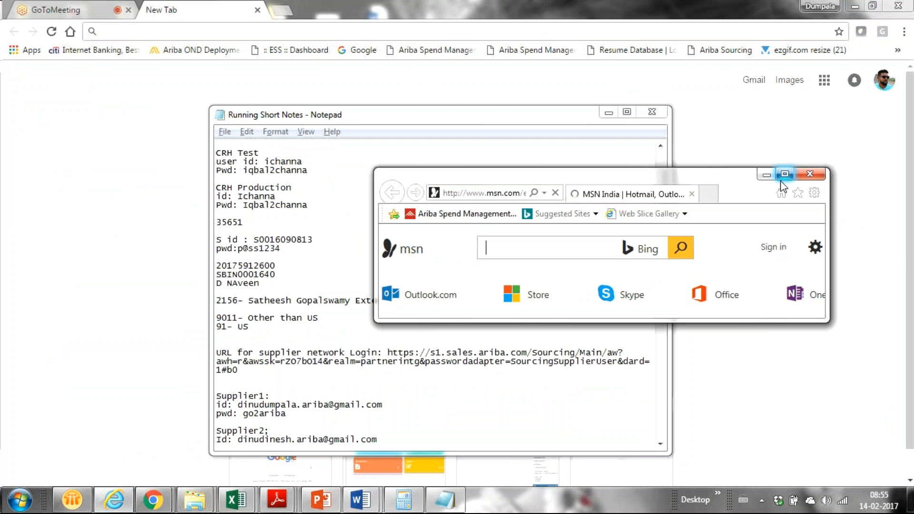
left_click(784, 174)
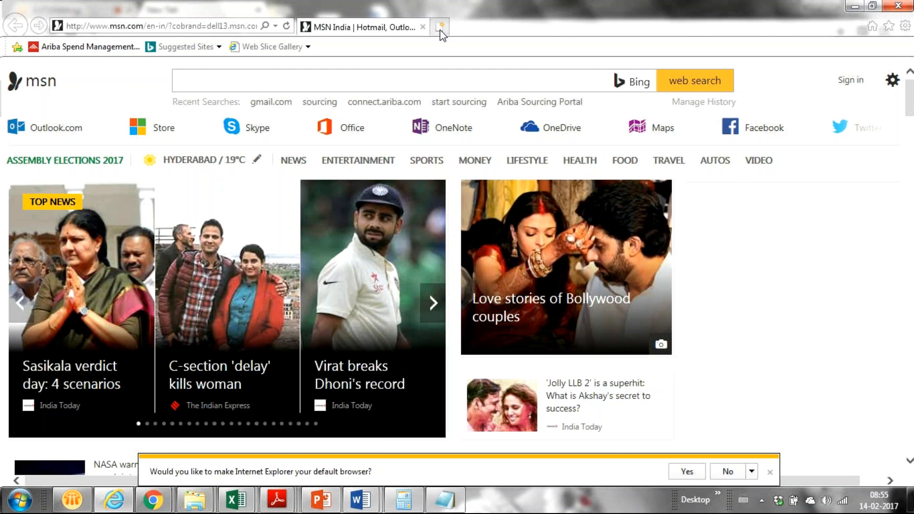
- Paste the supplier network login URL into a new Internet Explorer tab
left_click(442, 33)
left_click(201, 30)
key("ctrl+v")
- Load the Supplier Login page, decline the default-browser prompt, and enter the supplier's e-mail username and password
key("Return")
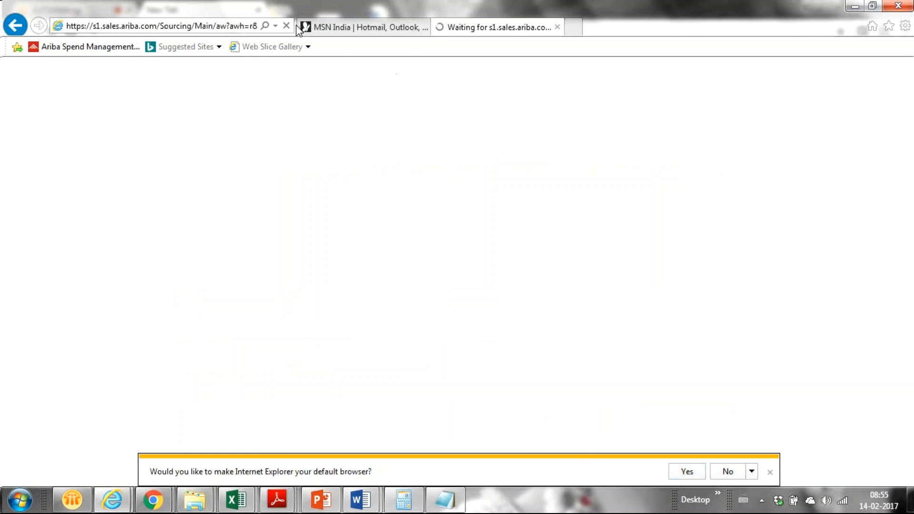
left_click(725, 473)
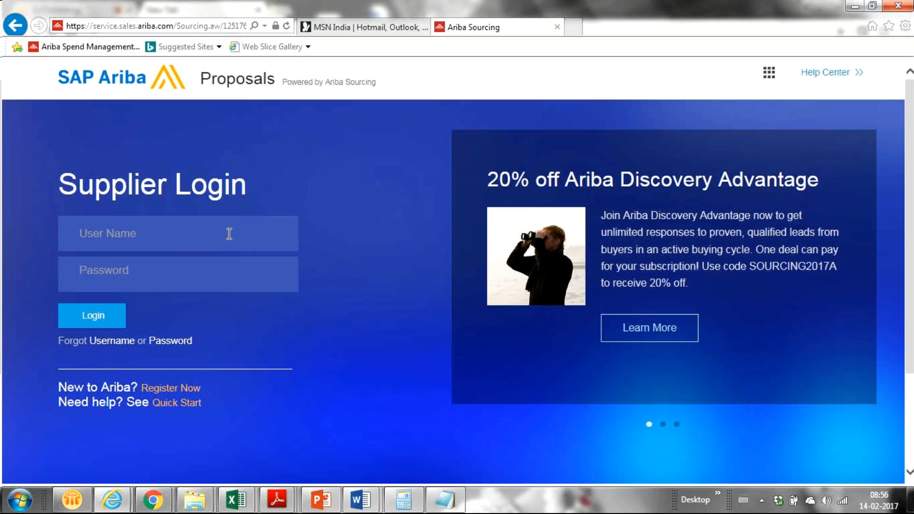
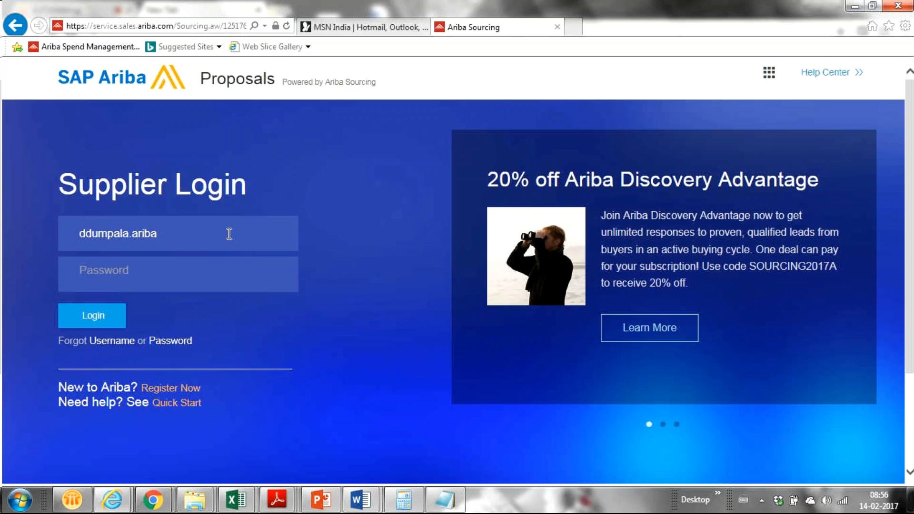
left_click(221, 276)
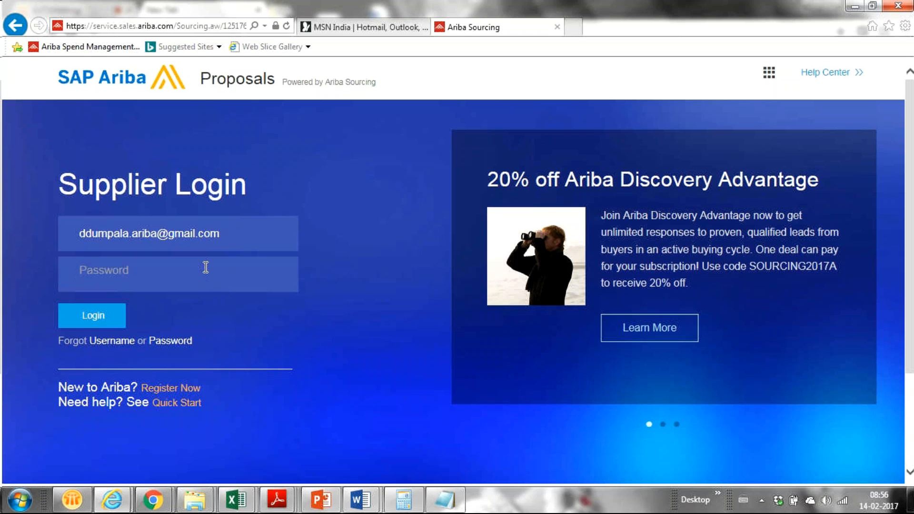
type("***********")
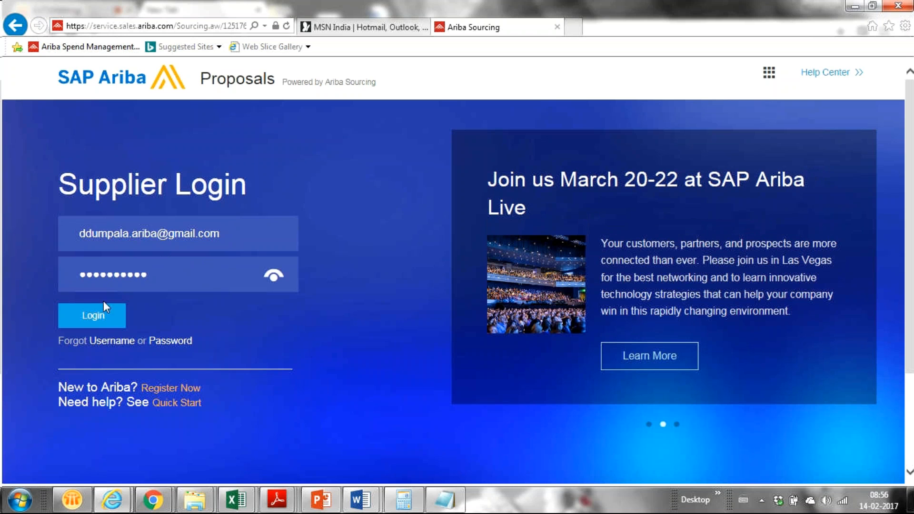
- Log in as the supplier, reload the dashboard, and bring the Ariba Sourcing window back to front
left_click(94, 316)
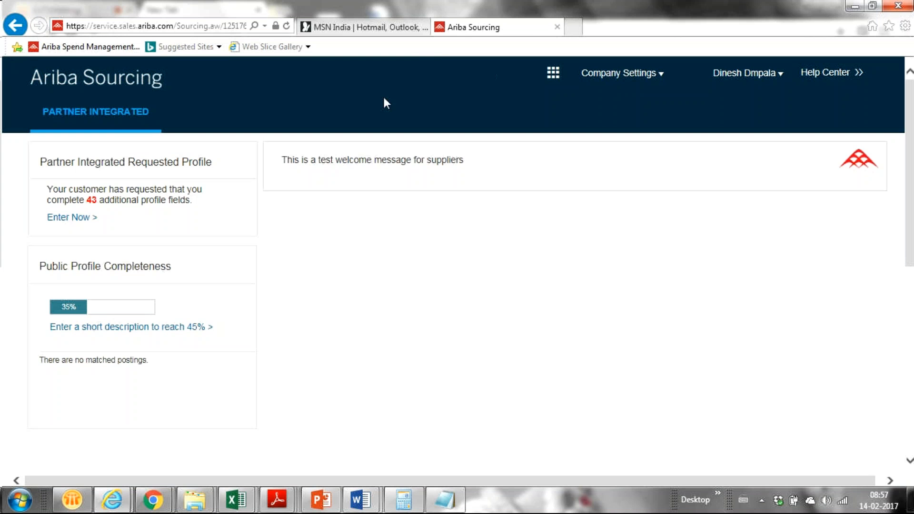
key("F5")
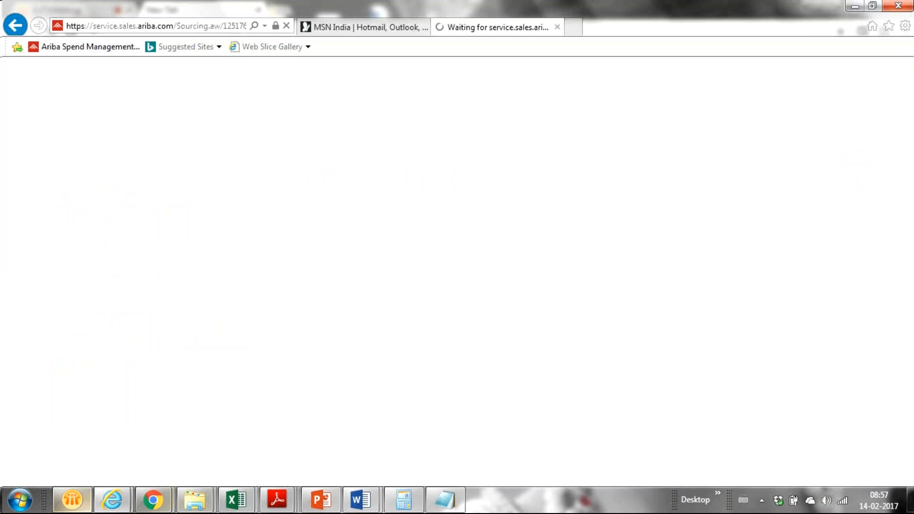
mouse_move(170, 504)
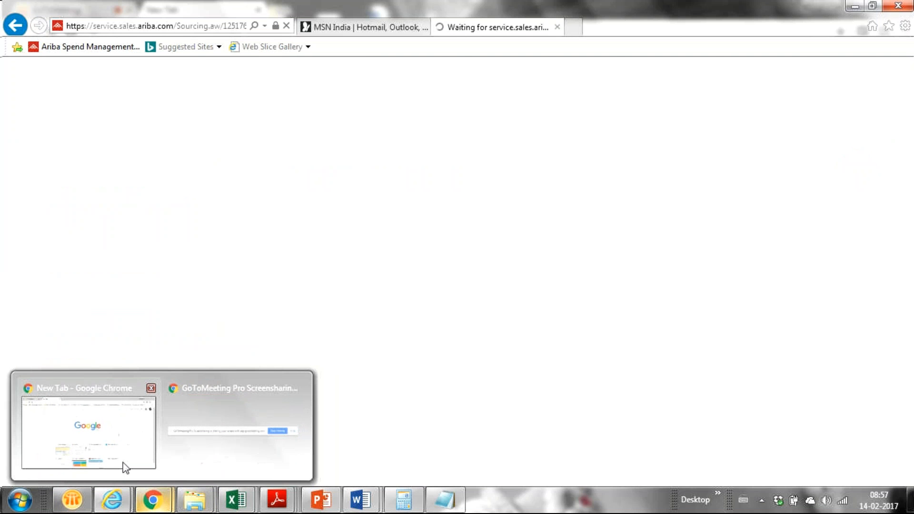
mouse_move(88, 429)
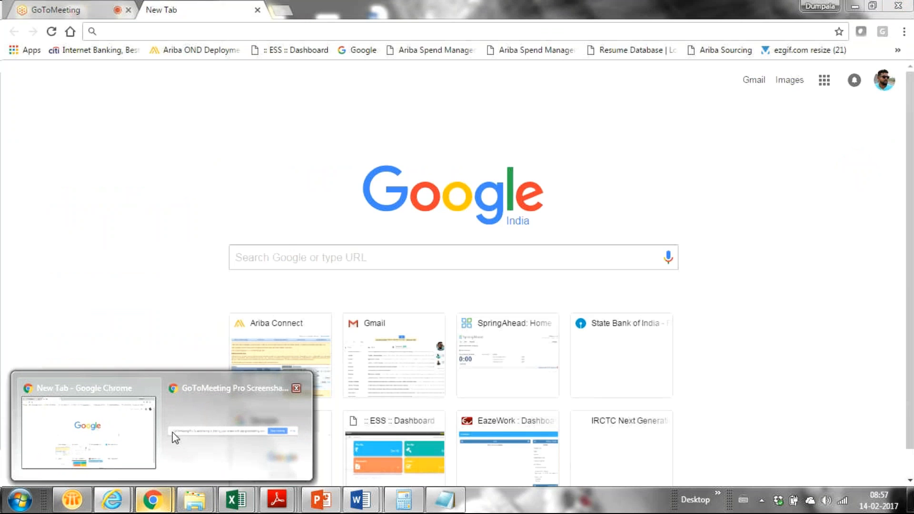
mouse_move(288, 460)
mouse_move(112, 500)
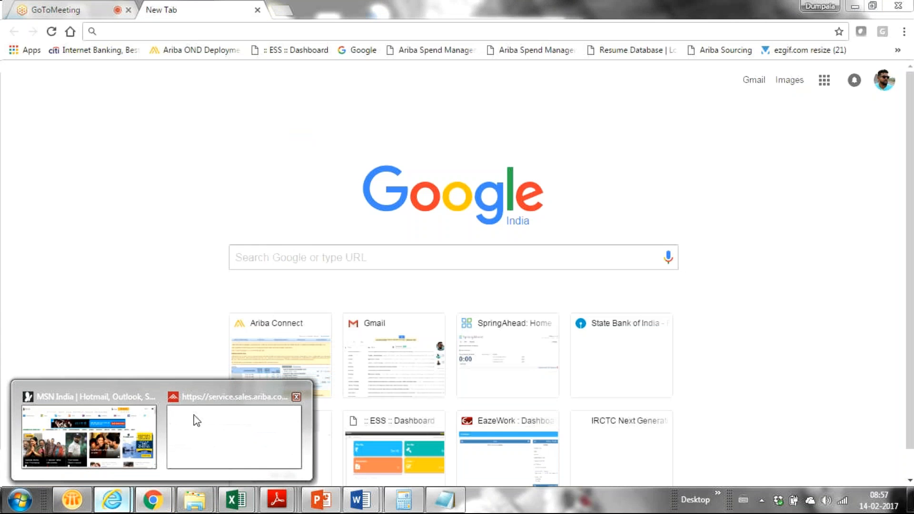
left_click(249, 443)
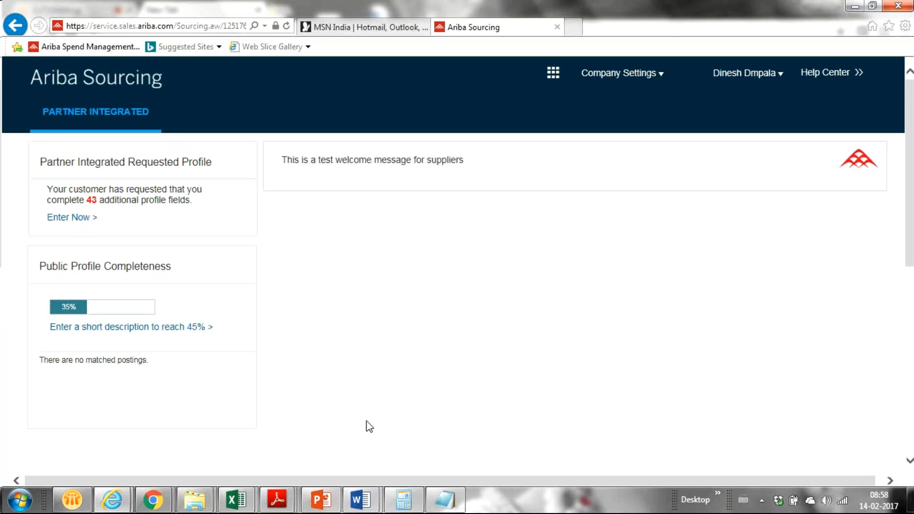
- Return to Ariba Sourcing, scroll the Events list to Status: Open, and open Demo Auction for Training
left_click(119, 506)
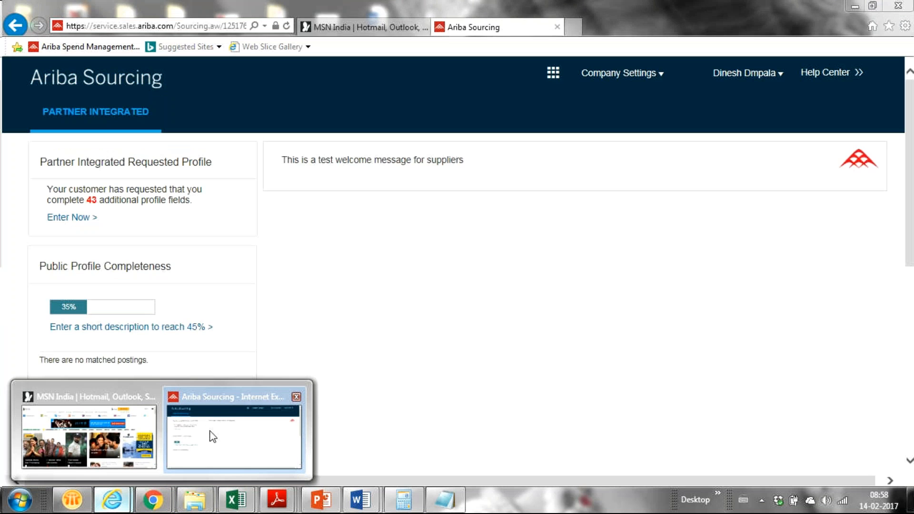
left_click(213, 437)
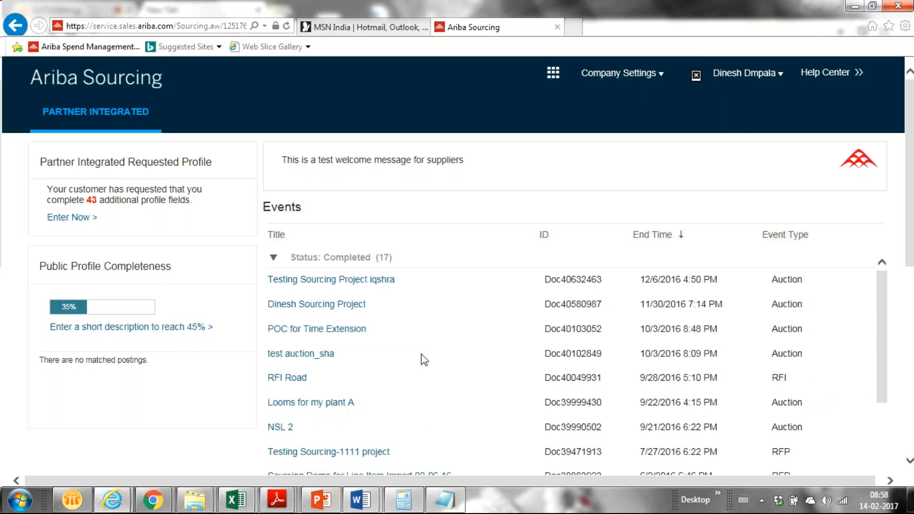
left_click_drag(909, 210, 879, 310)
left_click_drag(878, 154, 856, 255)
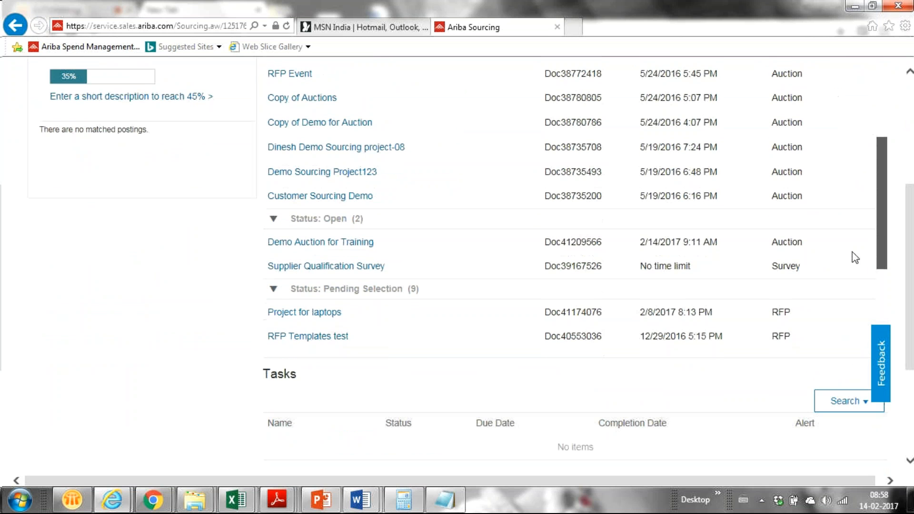
left_click(351, 240)
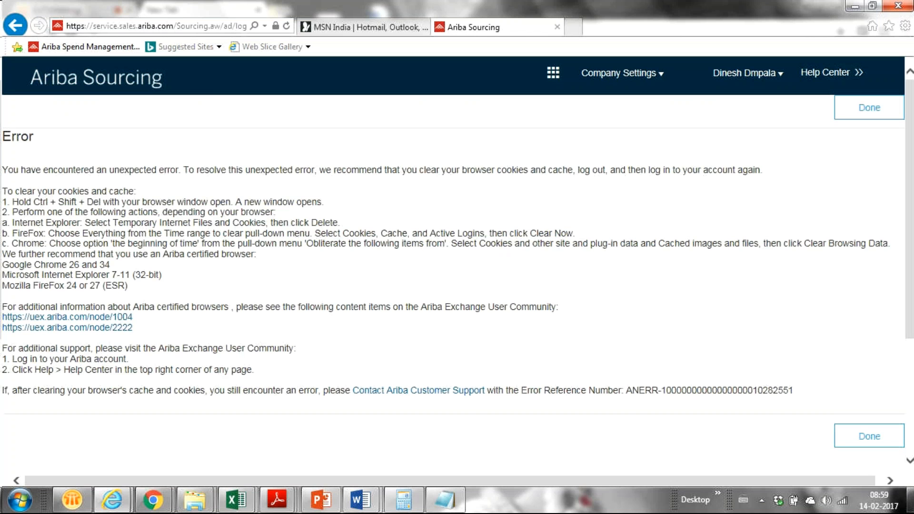
- Click Done on the unexpected-error page and scroll down the dashboard's Events list
left_click(870, 441)
left_click(866, 443)
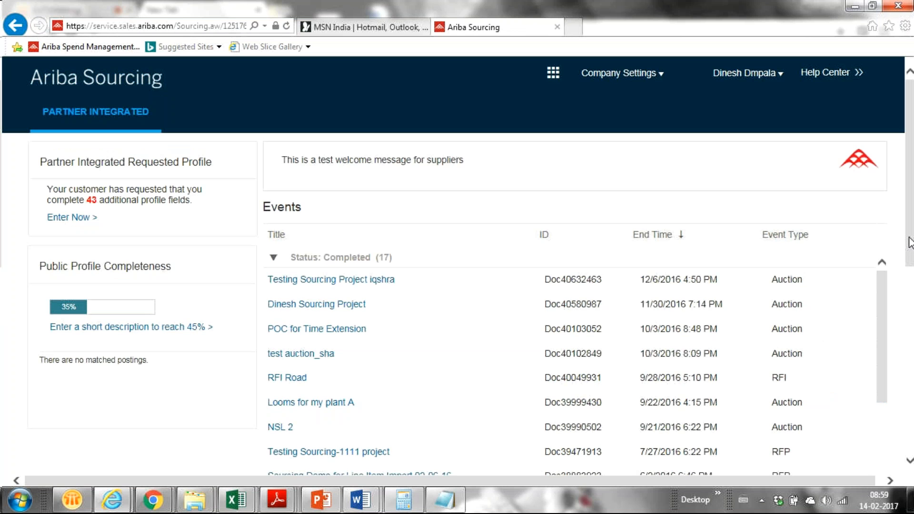
left_click_drag(909, 242, 859, 319)
left_click_drag(877, 226, 850, 292)
scroll(471, 265, "up", 4)
scroll(909, 319, "down", 5)
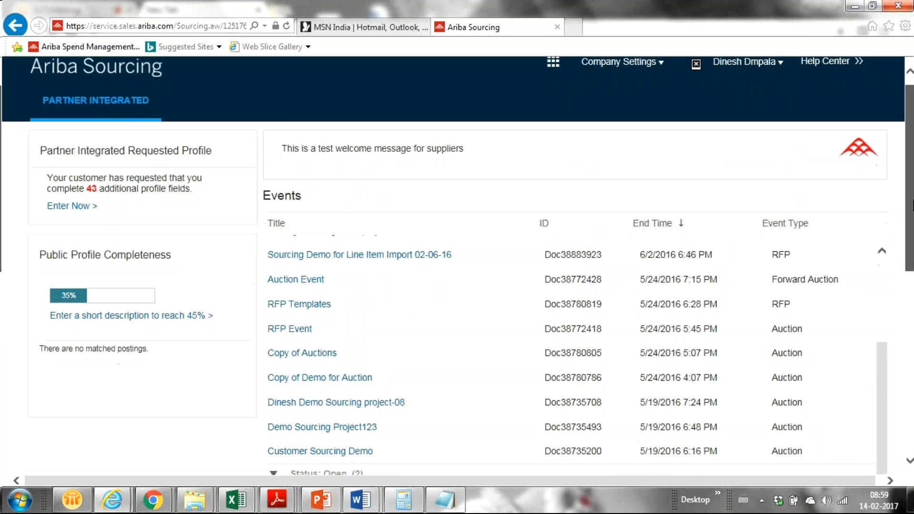
scroll(909, 319, "up", 1)
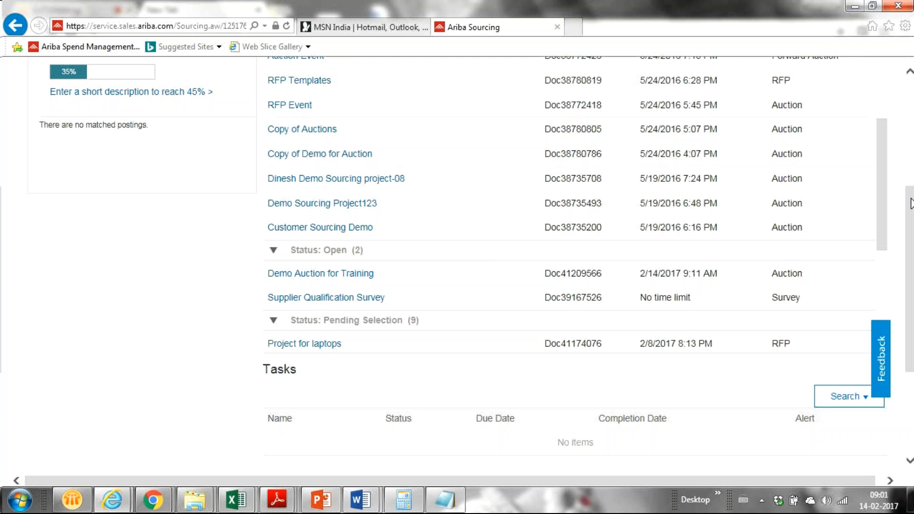
- Switch to Chrome and show the GoToMeeting page for the SAP Ariba Regular Session
left_click_drag(913, 201, 819, 95)
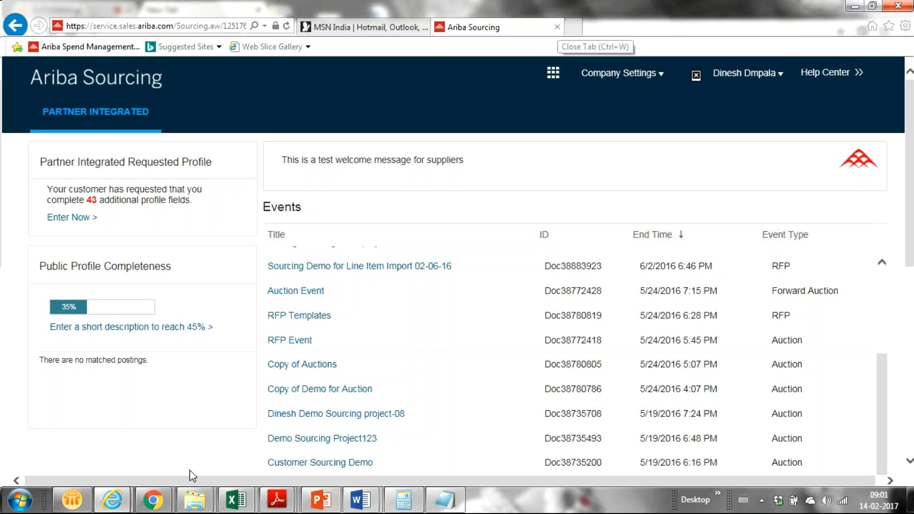
mouse_move(153, 500)
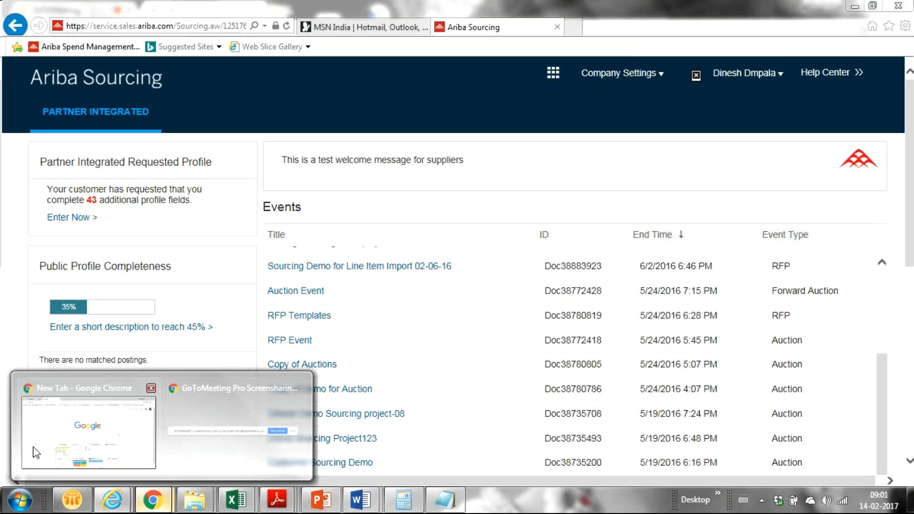
mouse_move(200, 405)
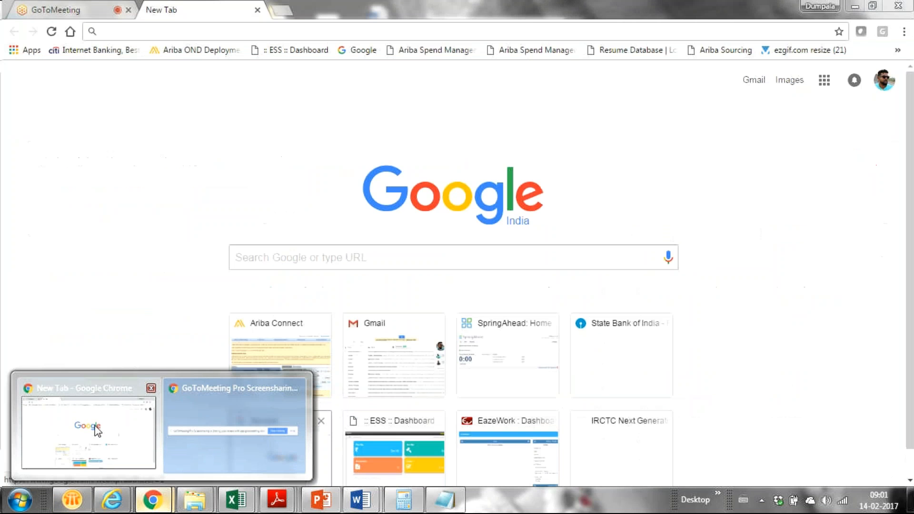
left_click(98, 430)
left_click(93, 10)
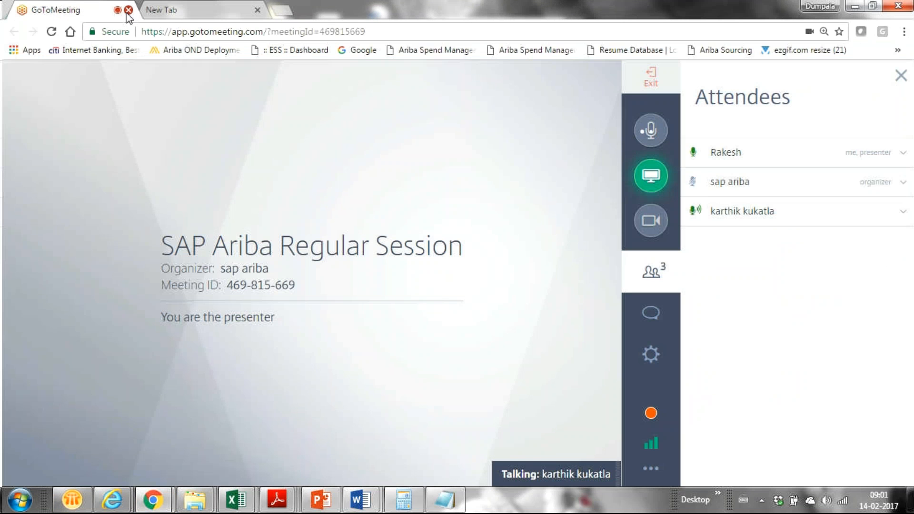